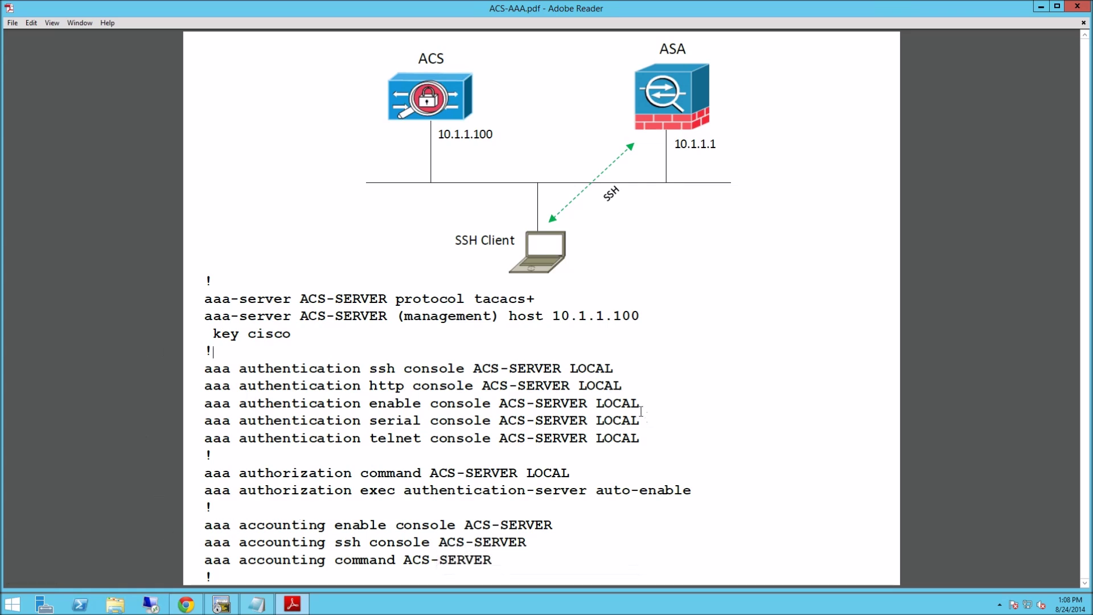
Leave the ACS-AAA.pdf diagram and bring up the Cisco Secure ACS web console in Chrome.
{"action": "left_click", "coordinate": [189, 609]}
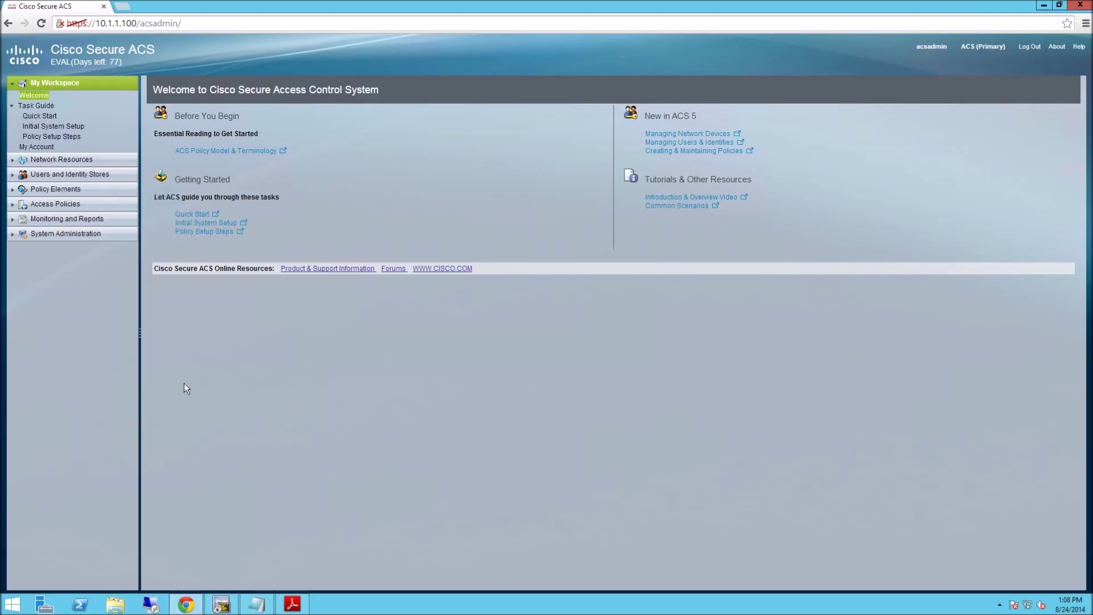
Create the LAB location group under All Locations.
{"action": "left_click", "coordinate": [13, 165]}
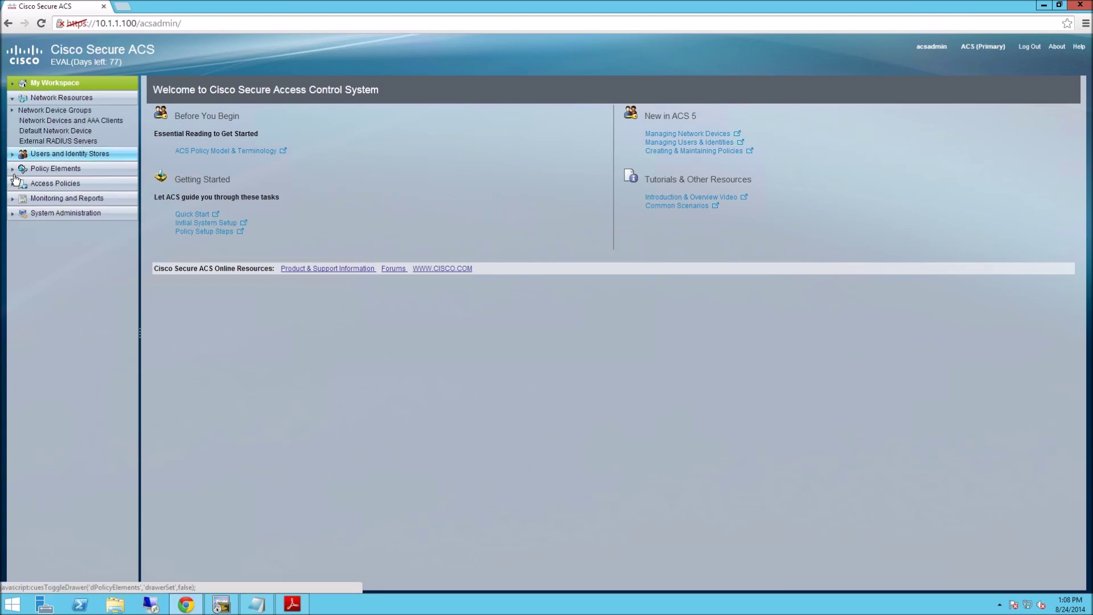
{"action": "left_click", "coordinate": [13, 111]}
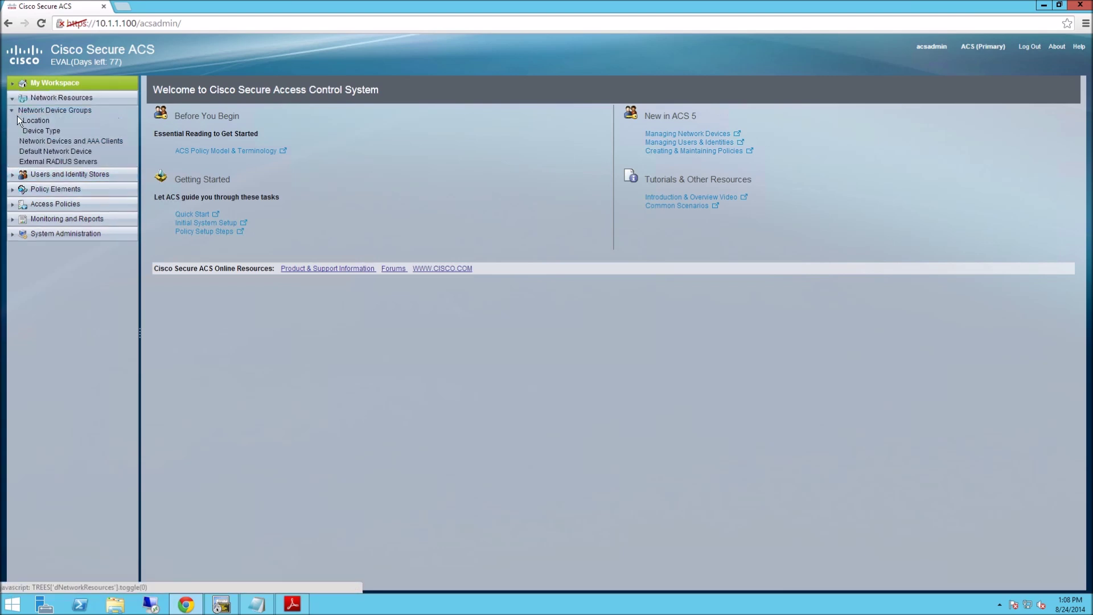
{"action": "left_click", "coordinate": [34, 121]}
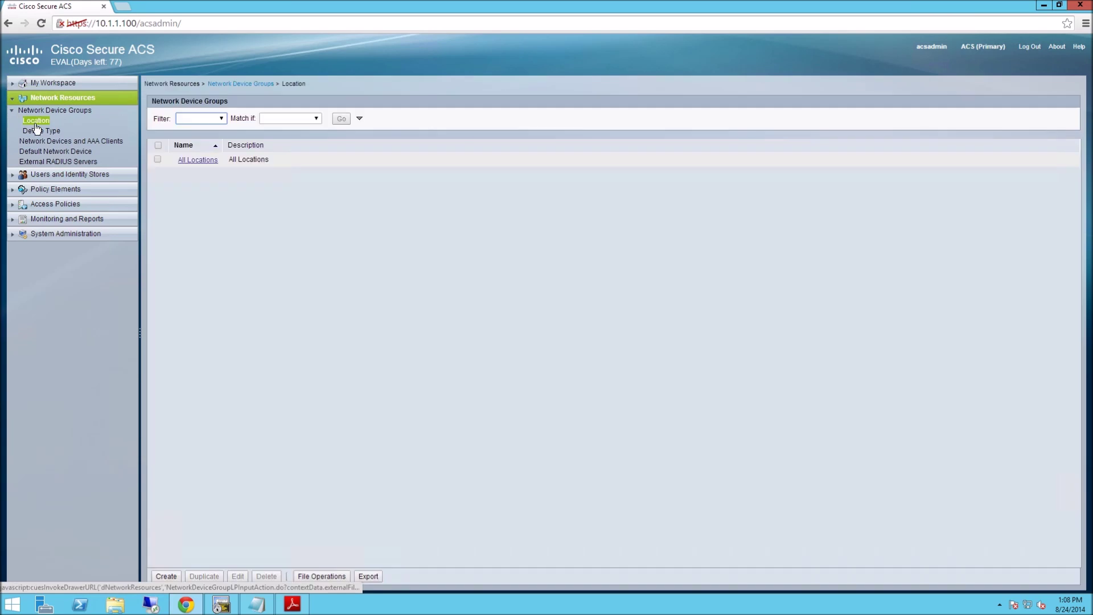
{"action": "left_click", "coordinate": [165, 576]}
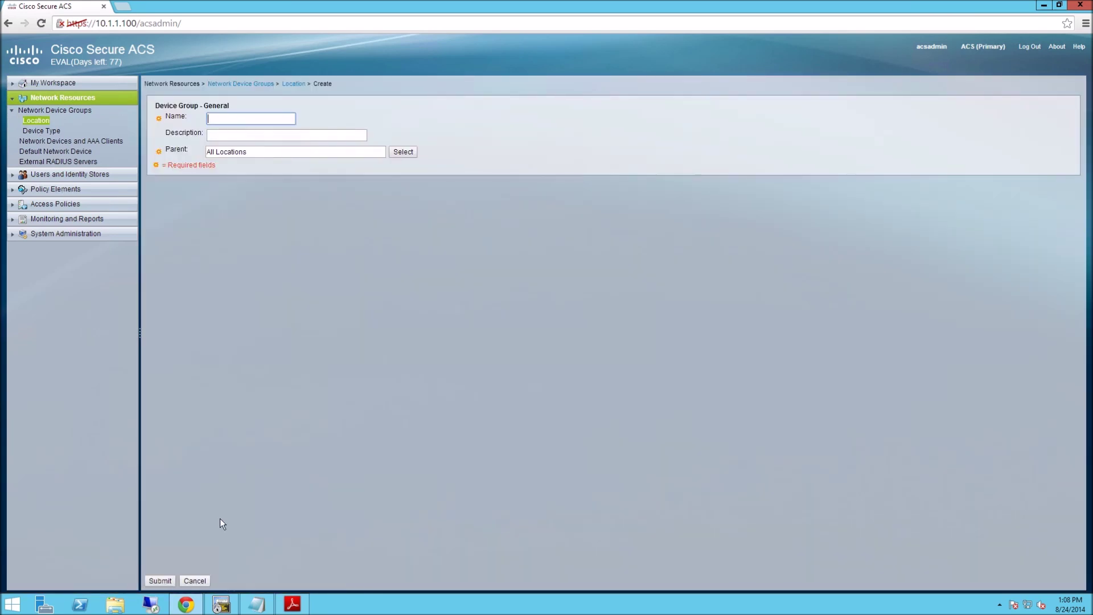
{"action": "type", "text": "LAB"}
{"action": "left_click", "coordinate": [160, 580]}
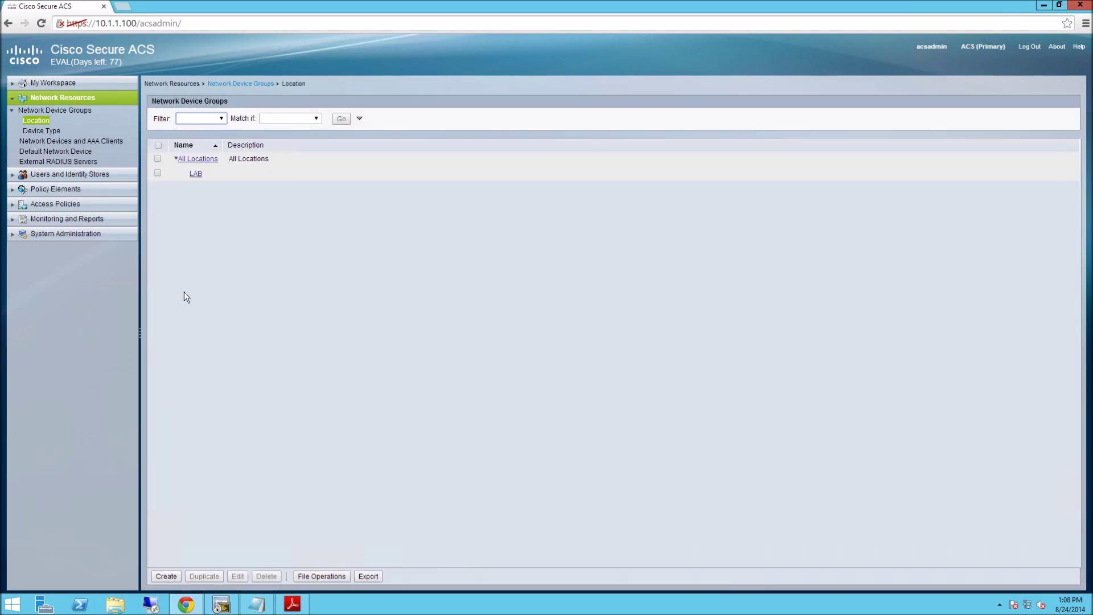
Create the ASA device type group under All Device Types.
{"action": "left_click", "coordinate": [49, 131]}
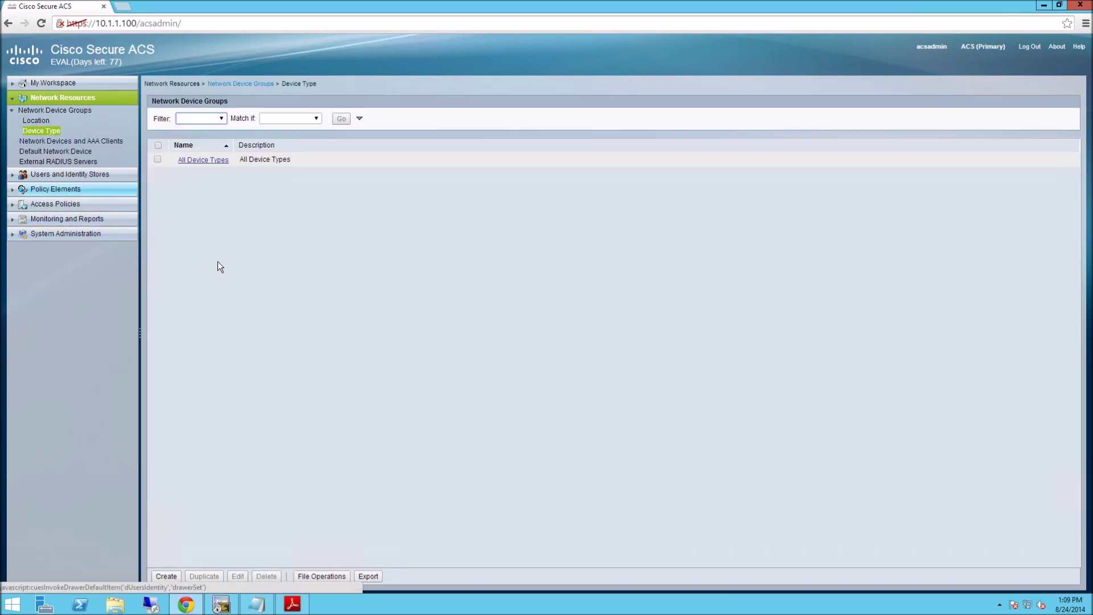
{"action": "left_click", "coordinate": [166, 576]}
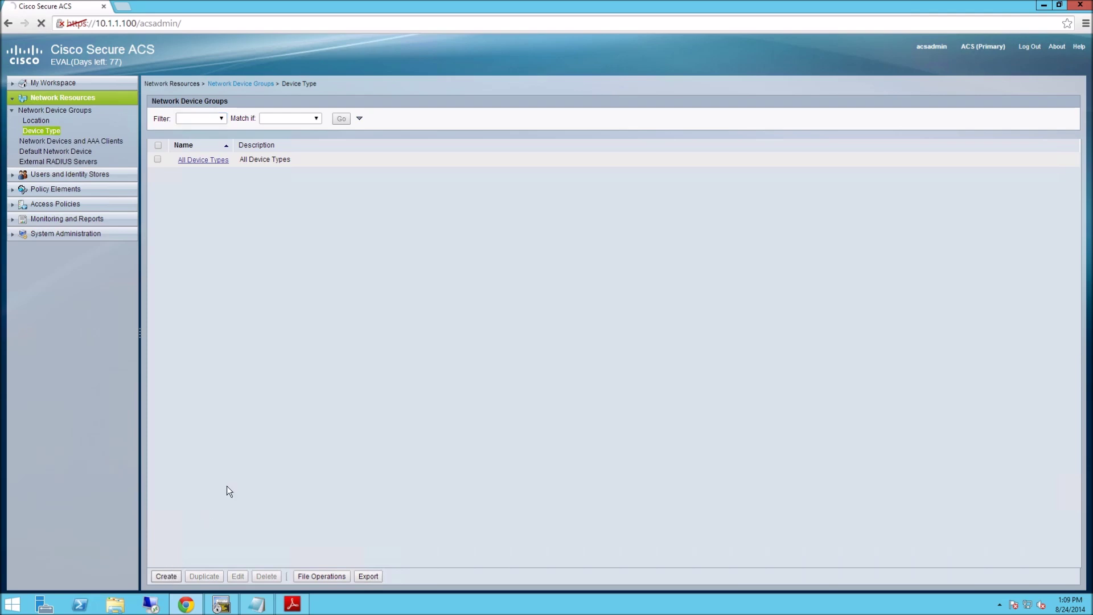
{"action": "type", "text": "ASA"}
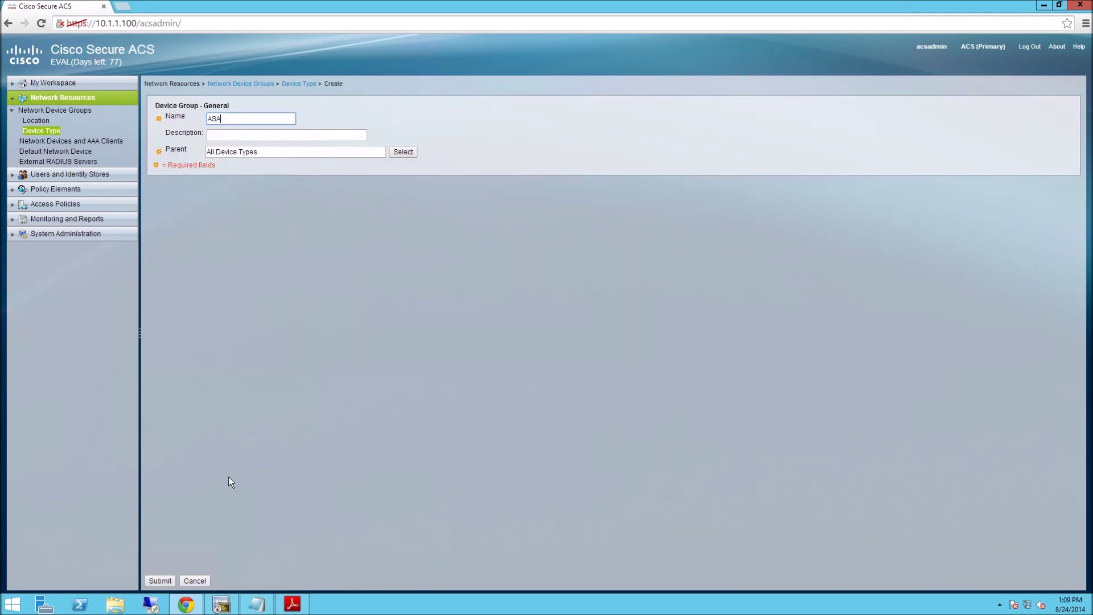
{"action": "left_click", "coordinate": [161, 581]}
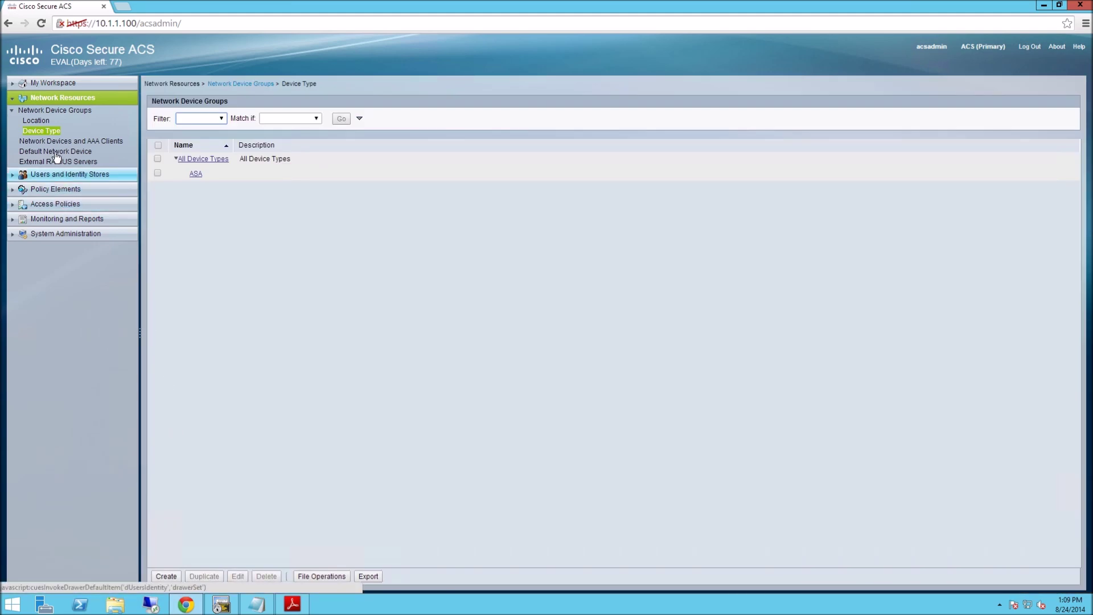
Start a new AAA client named ASA and assign it to location LAB.
{"action": "left_click", "coordinate": [55, 141]}
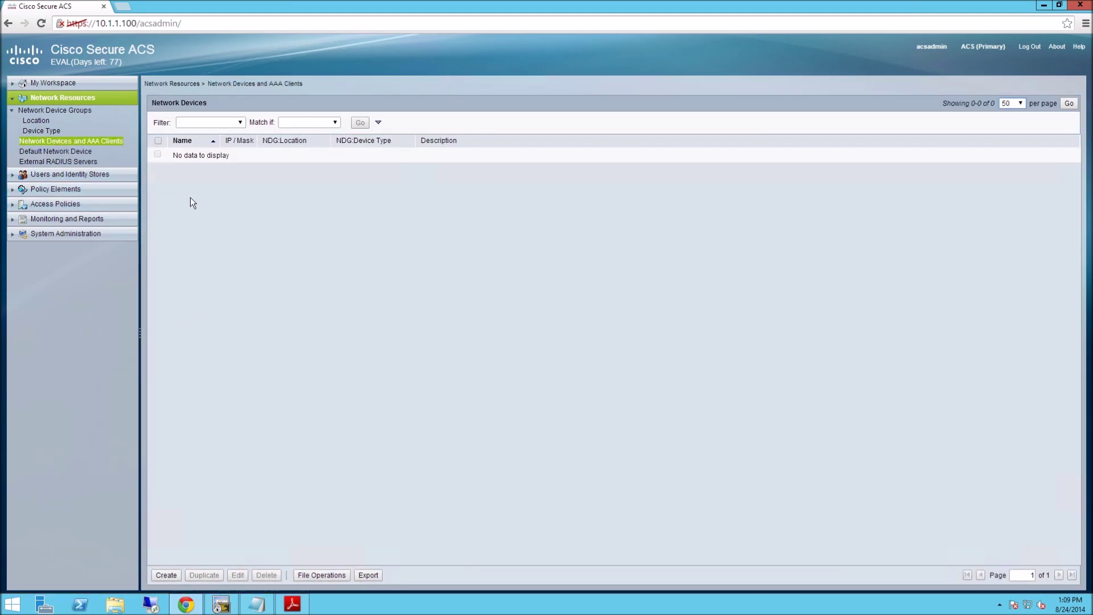
{"action": "left_click", "coordinate": [166, 575]}
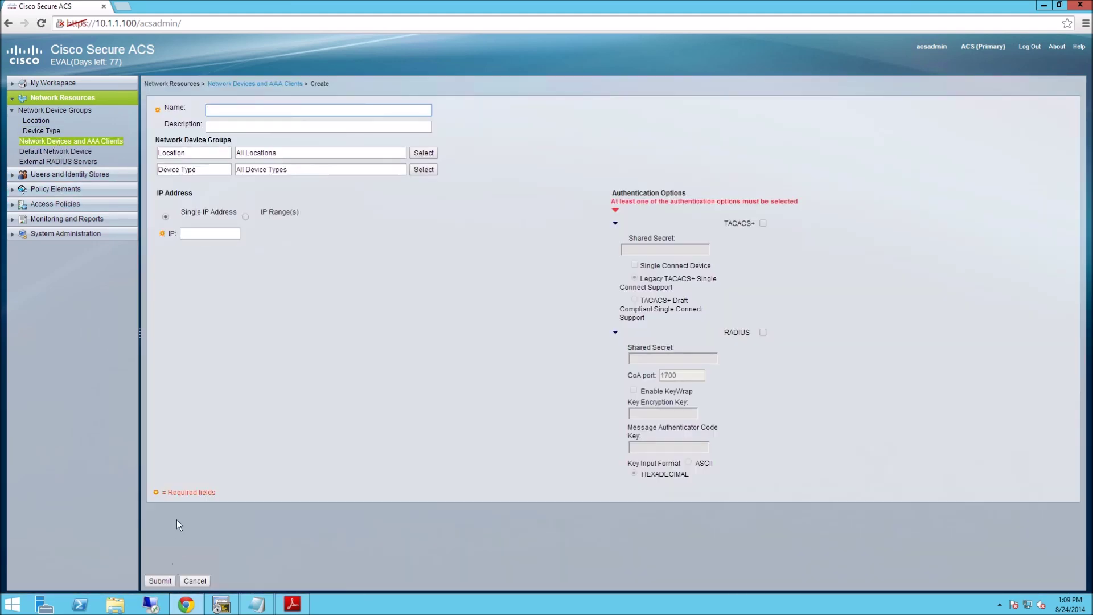
{"action": "type", "text": "ASA"}
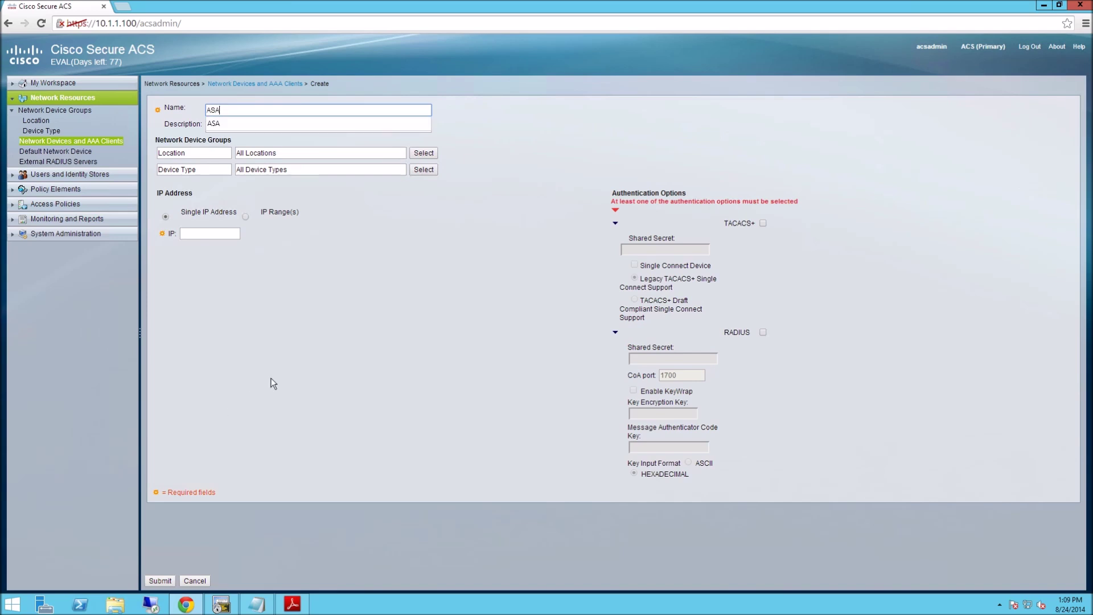
{"action": "left_click", "coordinate": [422, 153]}
{"action": "left_click", "coordinate": [340, 265]}
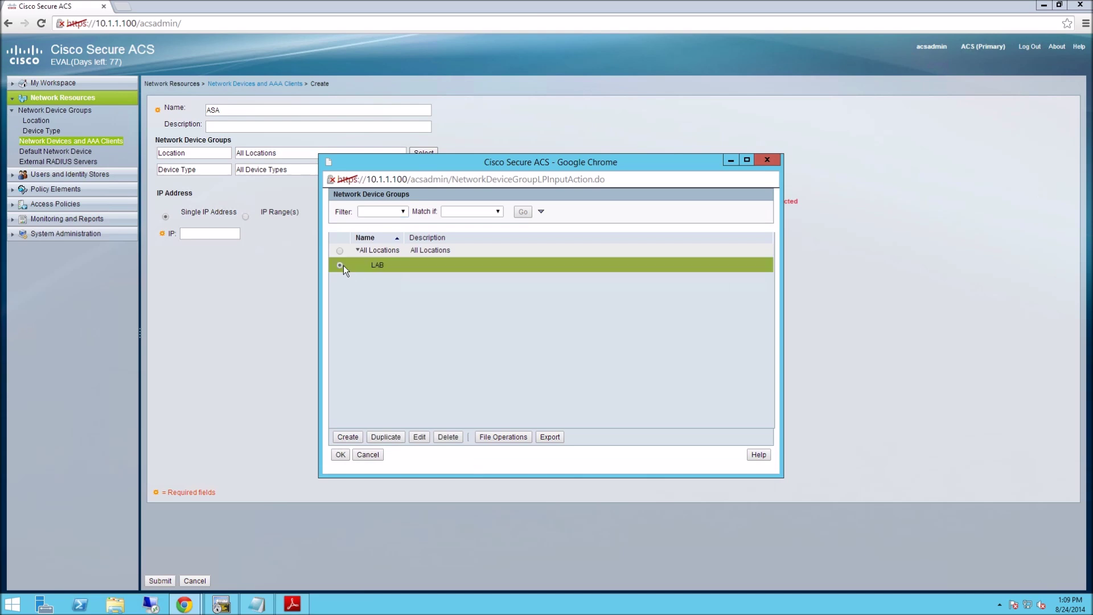
{"action": "left_click", "coordinate": [340, 455]}
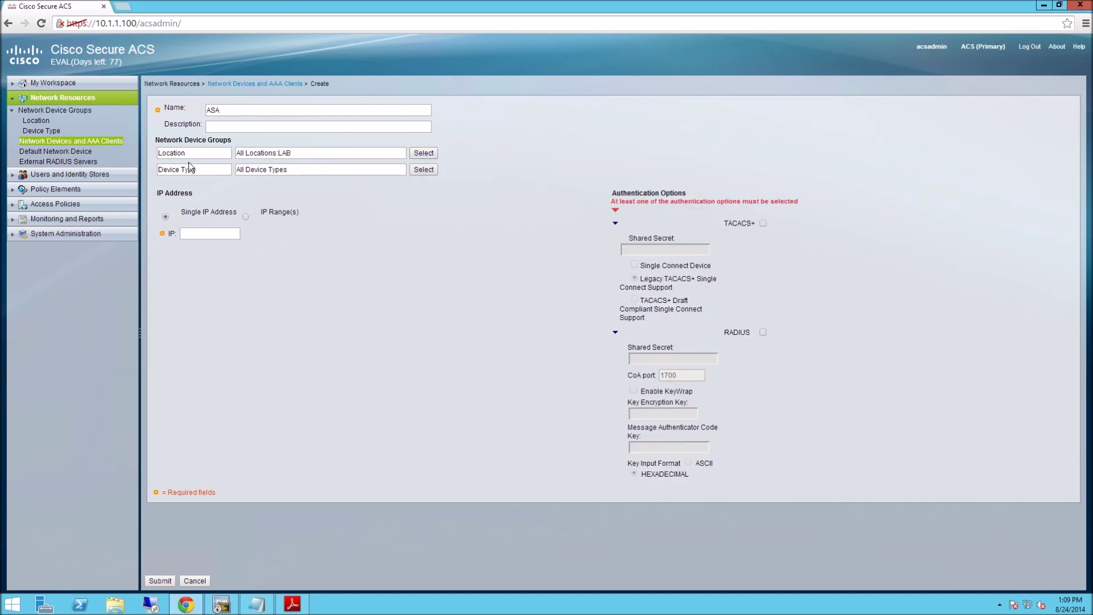
Set the device type to ASA and look up the ASA's IP 10.1.1.1 in ACS-AAA.pdf.
{"action": "left_click", "coordinate": [422, 169]}
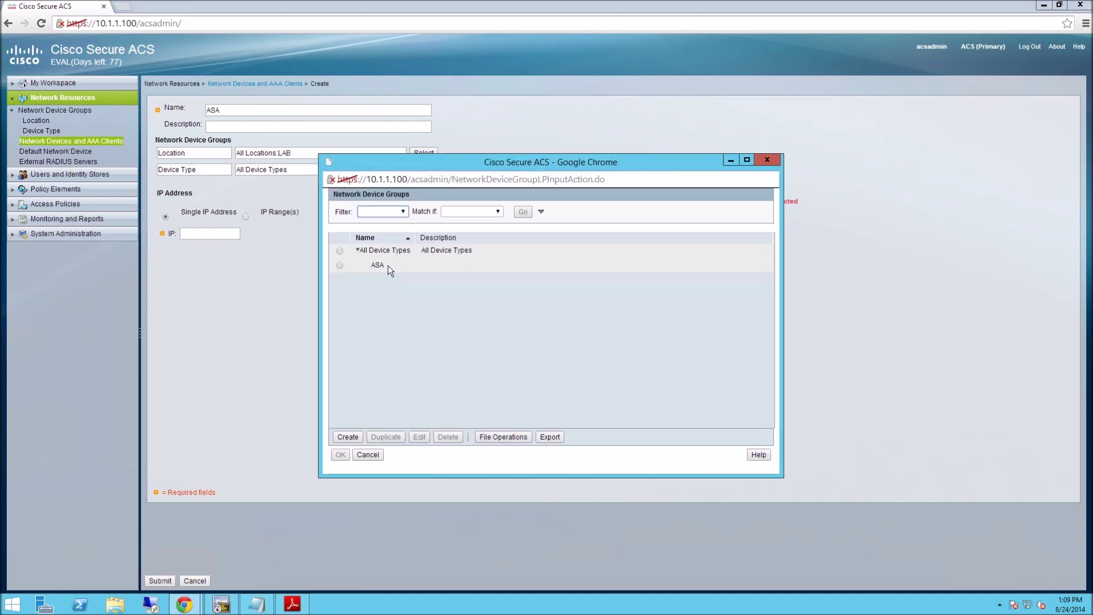
{"action": "left_click", "coordinate": [340, 266]}
{"action": "left_click", "coordinate": [340, 454]}
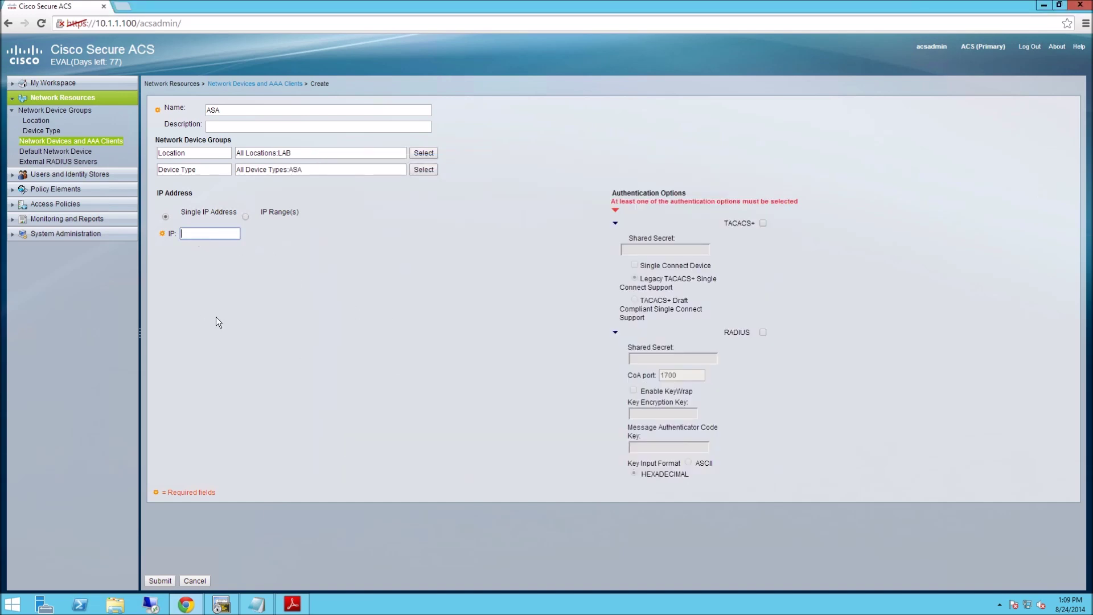
{"action": "left_click", "coordinate": [292, 603]}
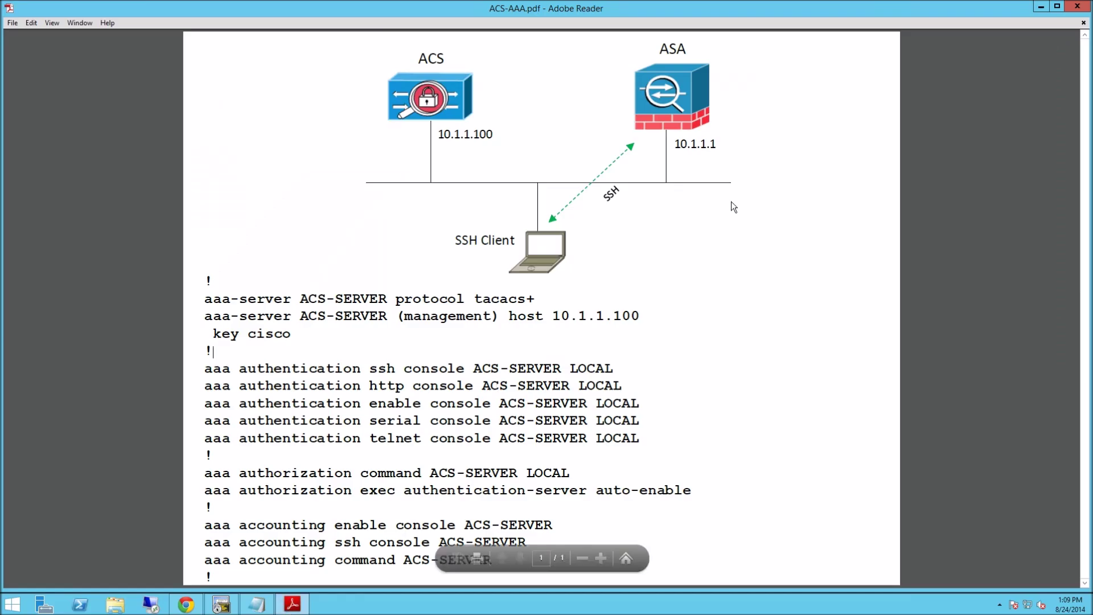
{"action": "left_click_drag", "start_coordinate": [680, 144], "coordinate": [727, 148]}
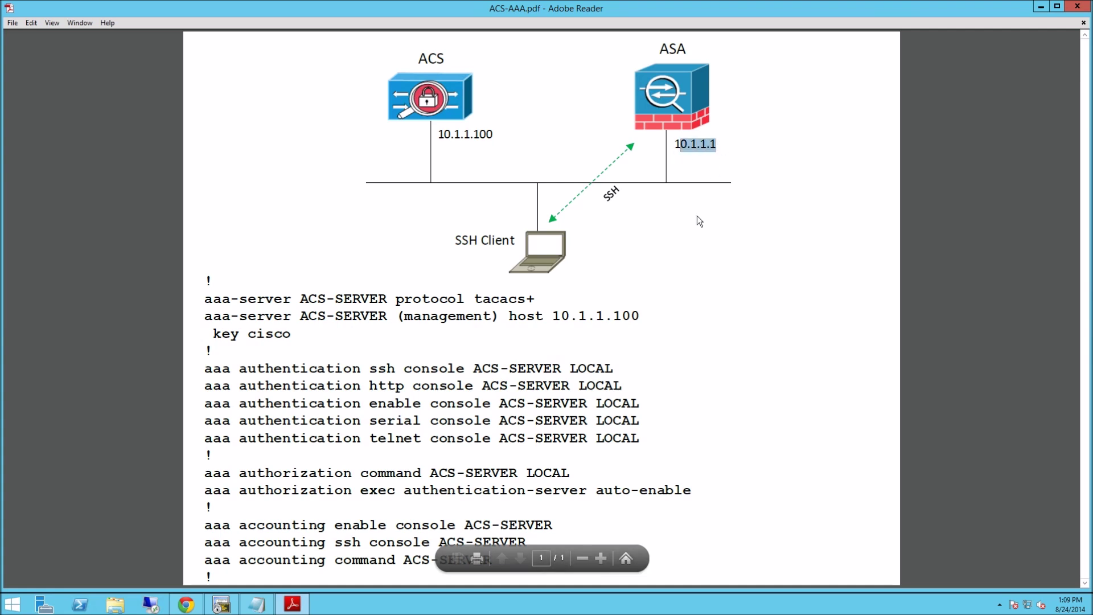
Give the ASA device IP 10.1.1.1, enable TACACS+ with a shared secret, and save it.
{"action": "left_click", "coordinate": [195, 610]}
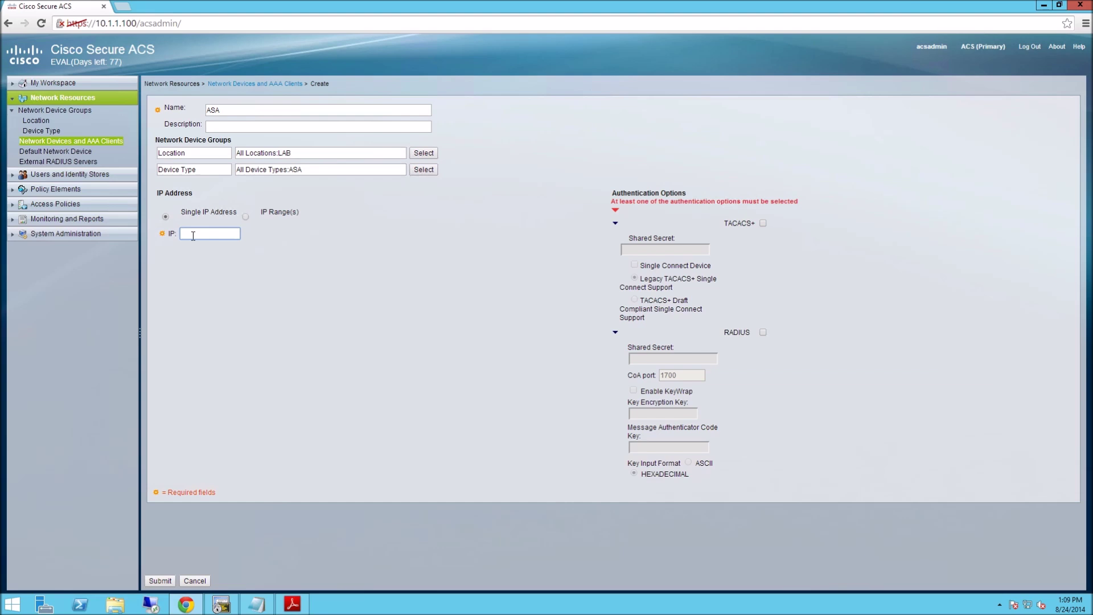
{"action": "type", "text": "10.1.1.1"}
{"action": "left_click", "coordinate": [763, 223]}
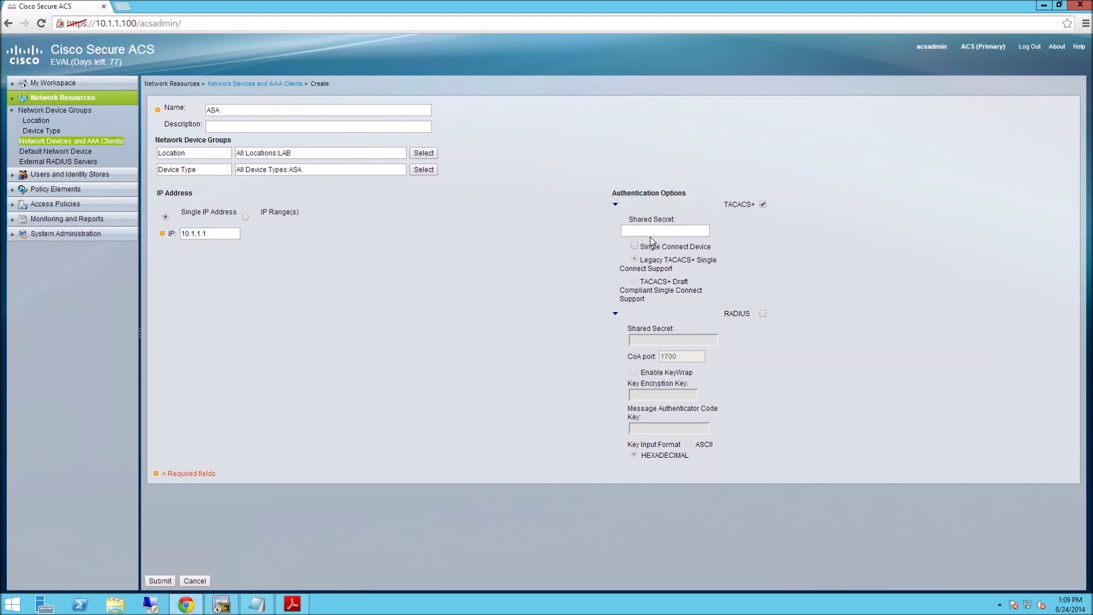
{"action": "left_click", "coordinate": [652, 233]}
{"action": "type", "text": "cisco"}
{"action": "left_click", "coordinate": [161, 581]}
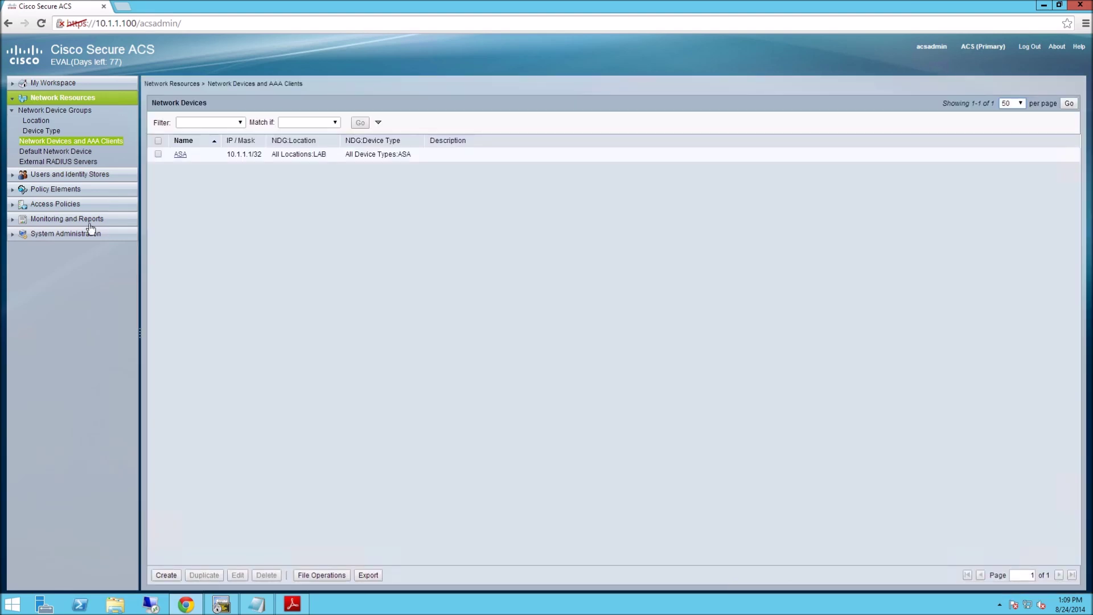
{"action": "left_click", "coordinate": [62, 174]}
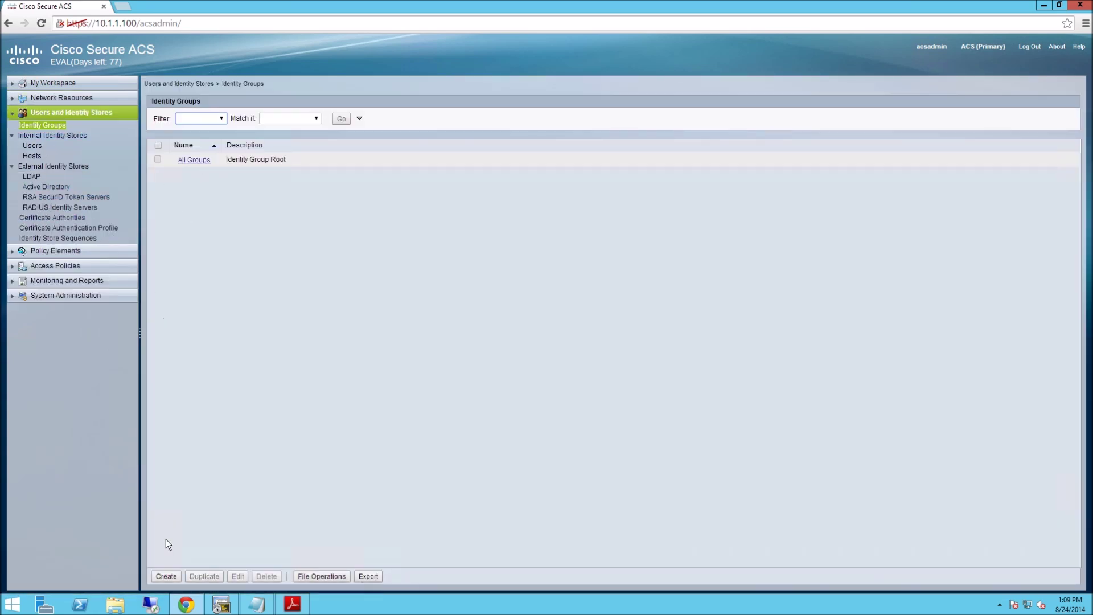
Create the Admin-Users identity group.
{"action": "left_click", "coordinate": [165, 576]}
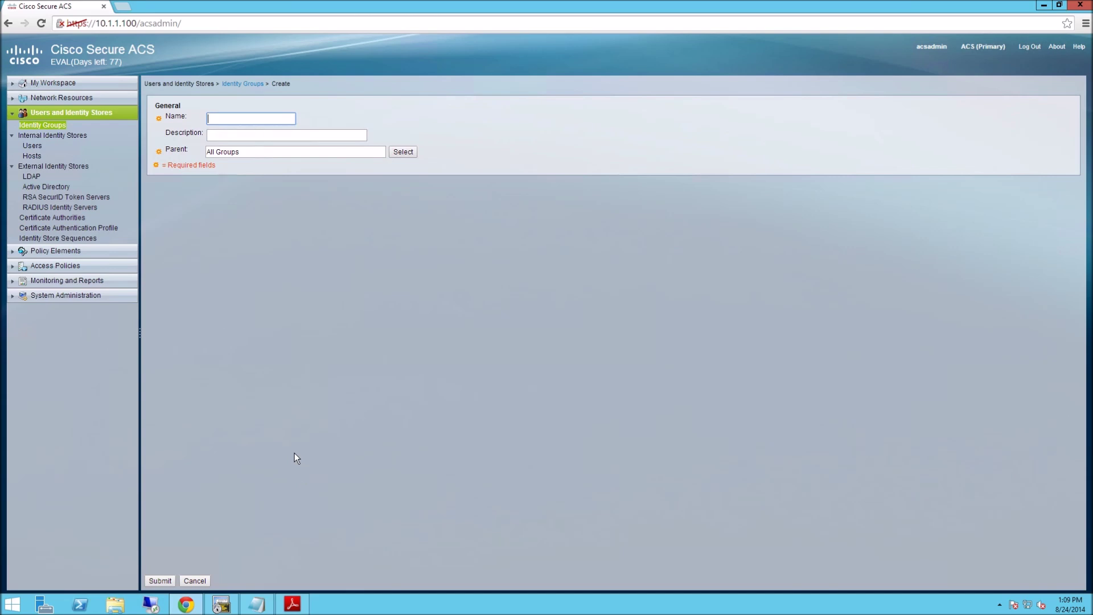
{"action": "type", "text": "Admin-Users"}
{"action": "left_click", "coordinate": [166, 584]}
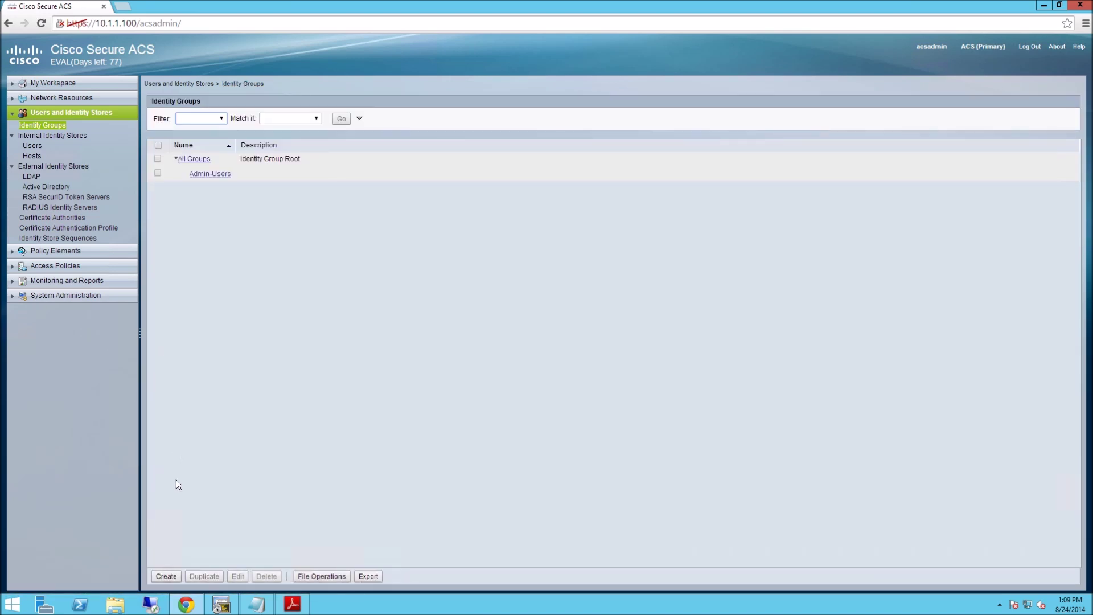
Create the Users identity group.
{"action": "left_click", "coordinate": [167, 576]}
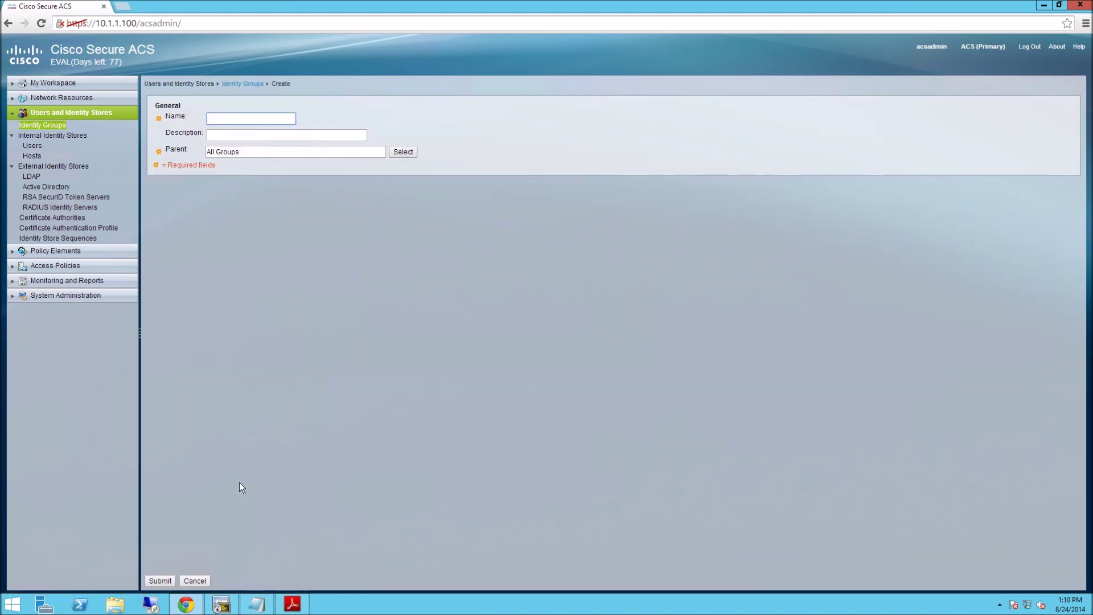
{"action": "type", "text": "Users"}
{"action": "left_click", "coordinate": [161, 580]}
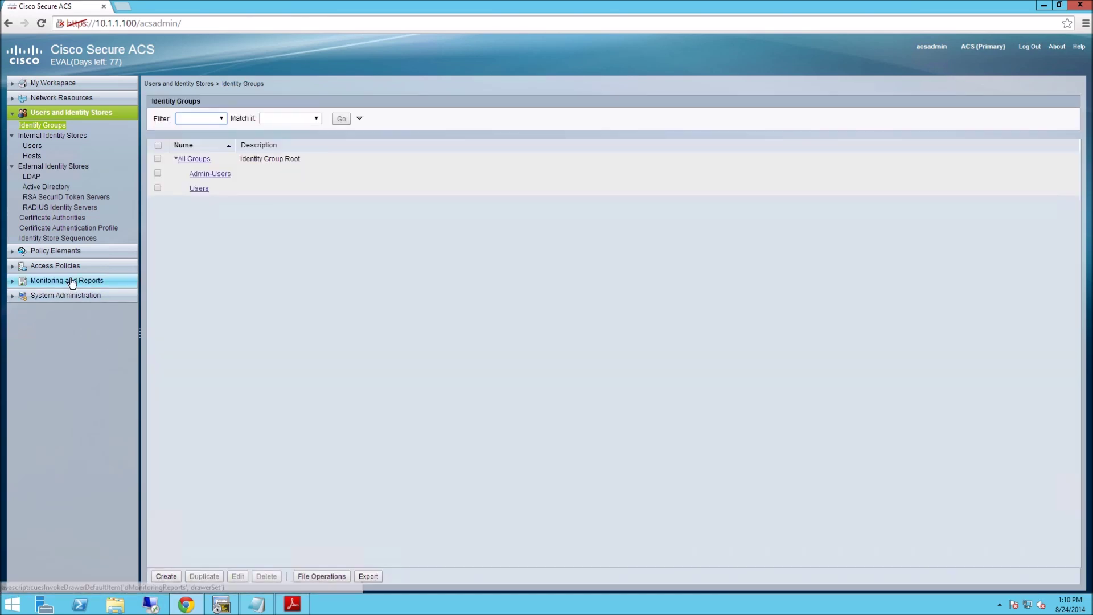
{"action": "left_click", "coordinate": [32, 146]}
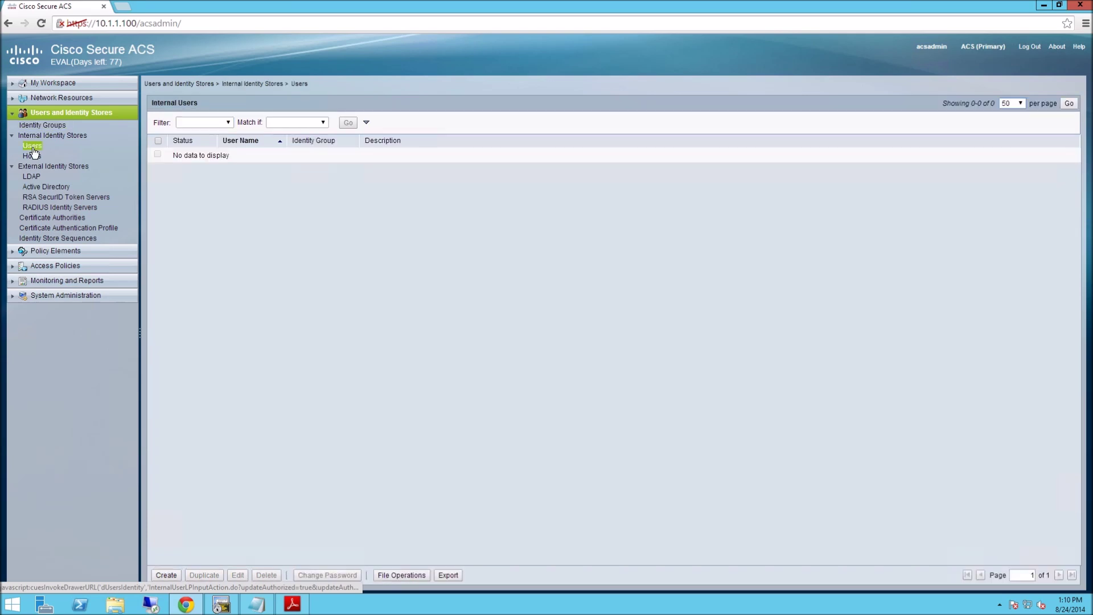
Start a new internal user named admin in the Admin-Users identity group.
{"action": "left_click", "coordinate": [166, 575]}
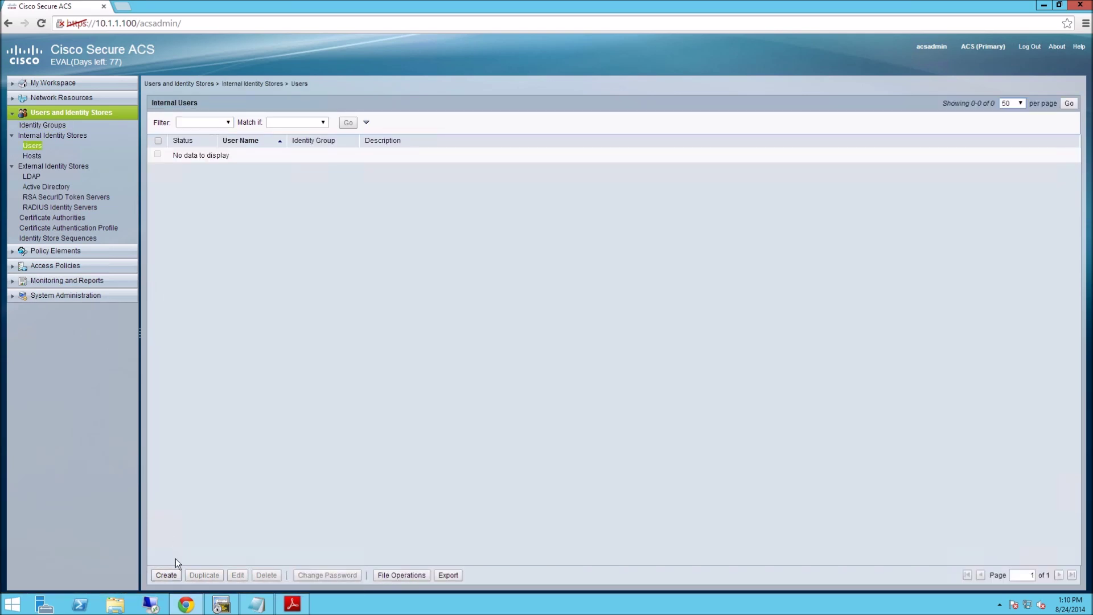
{"action": "type", "text": "admin"}
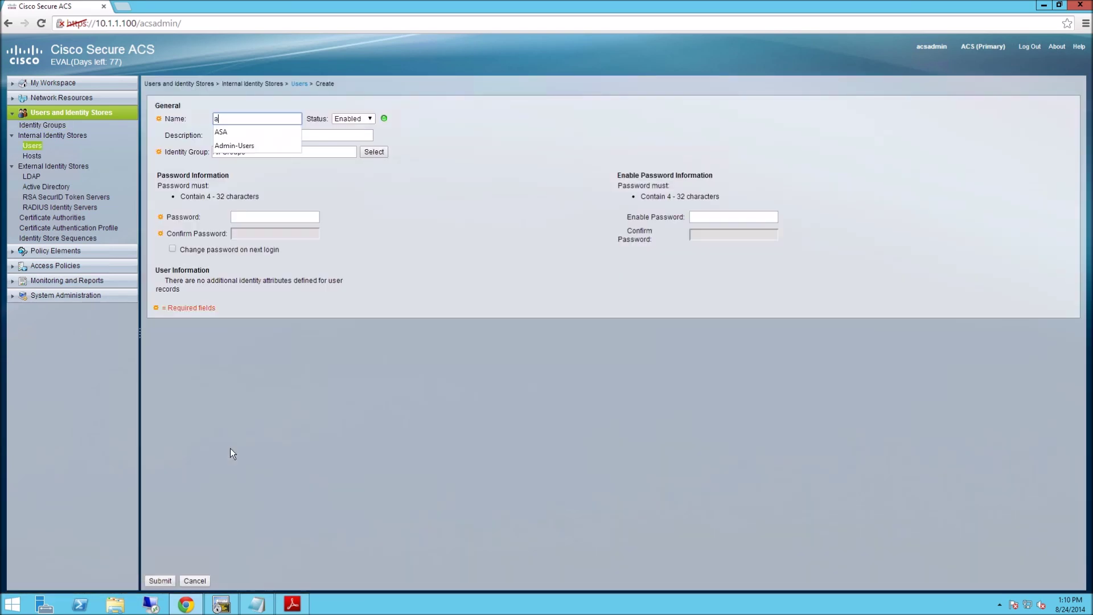
{"action": "left_click", "coordinate": [338, 346]}
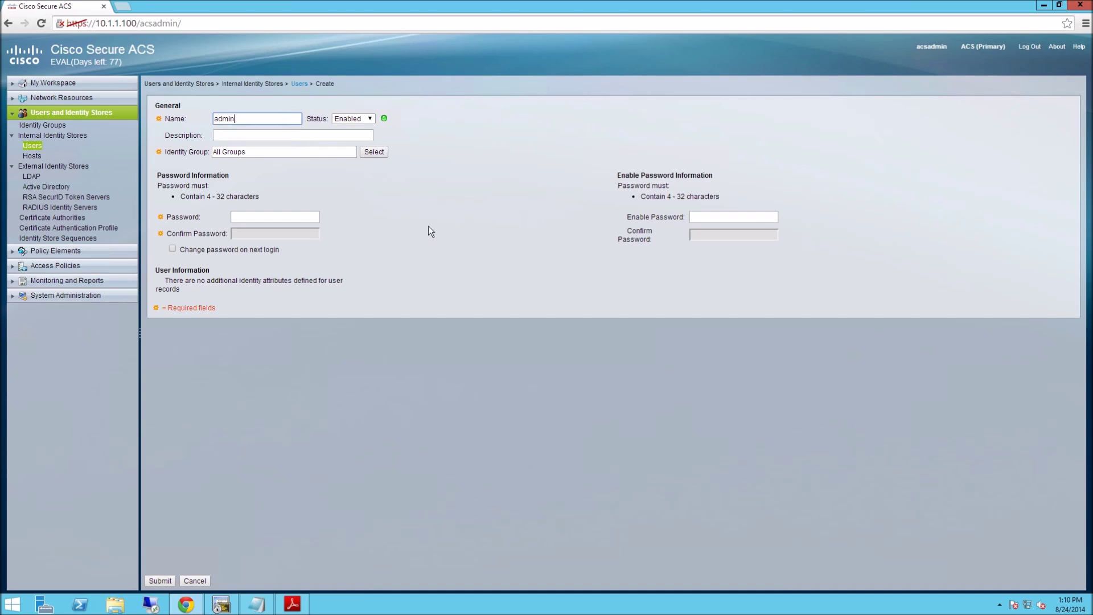
{"action": "left_click", "coordinate": [371, 153]}
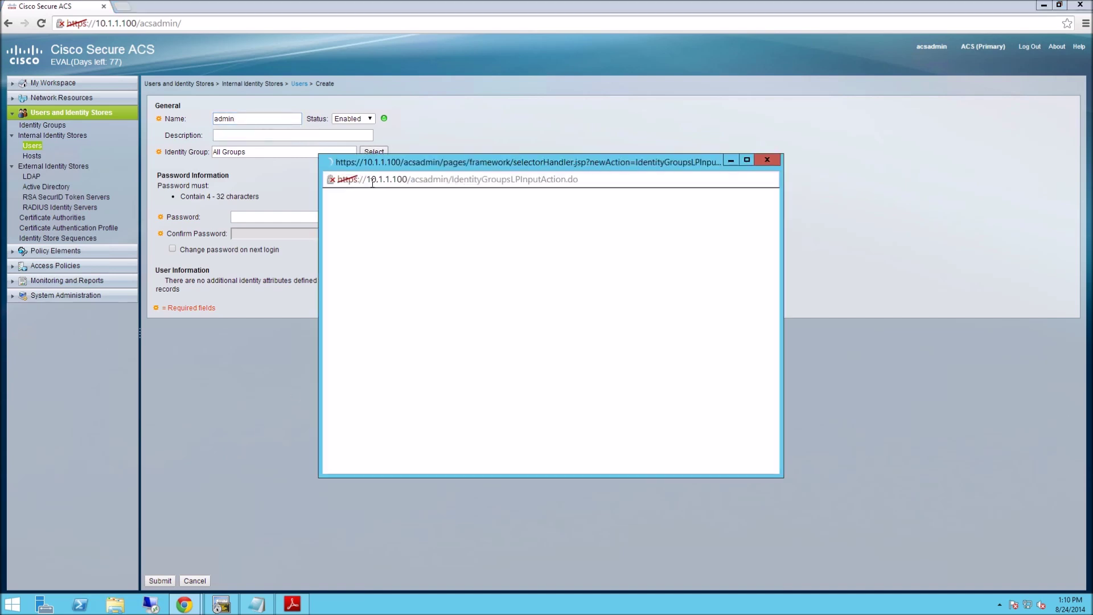
{"action": "left_click", "coordinate": [340, 265]}
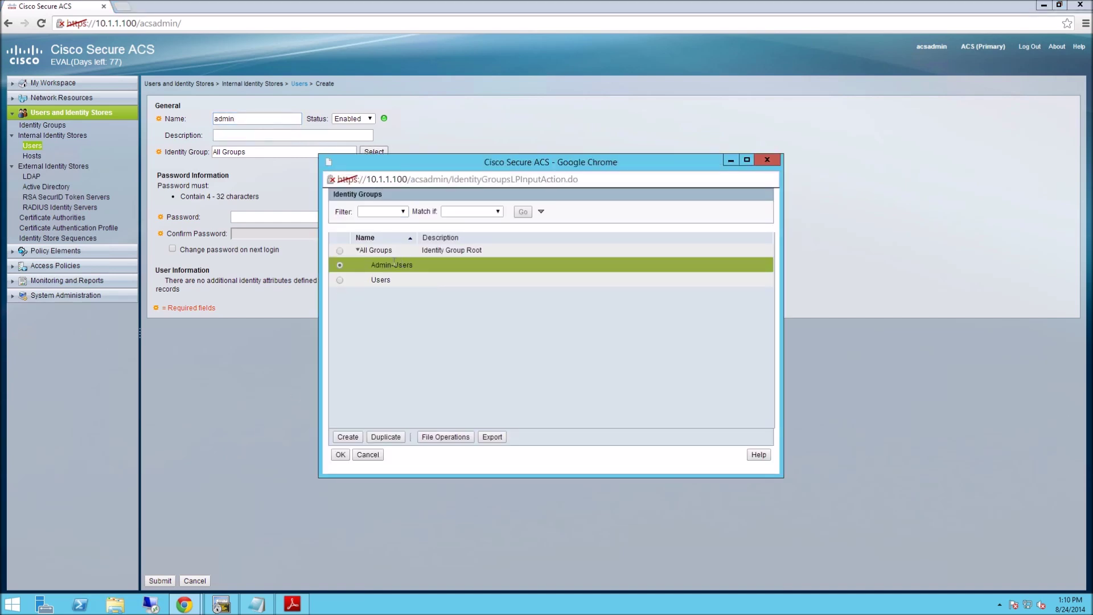
{"action": "left_click", "coordinate": [340, 454]}
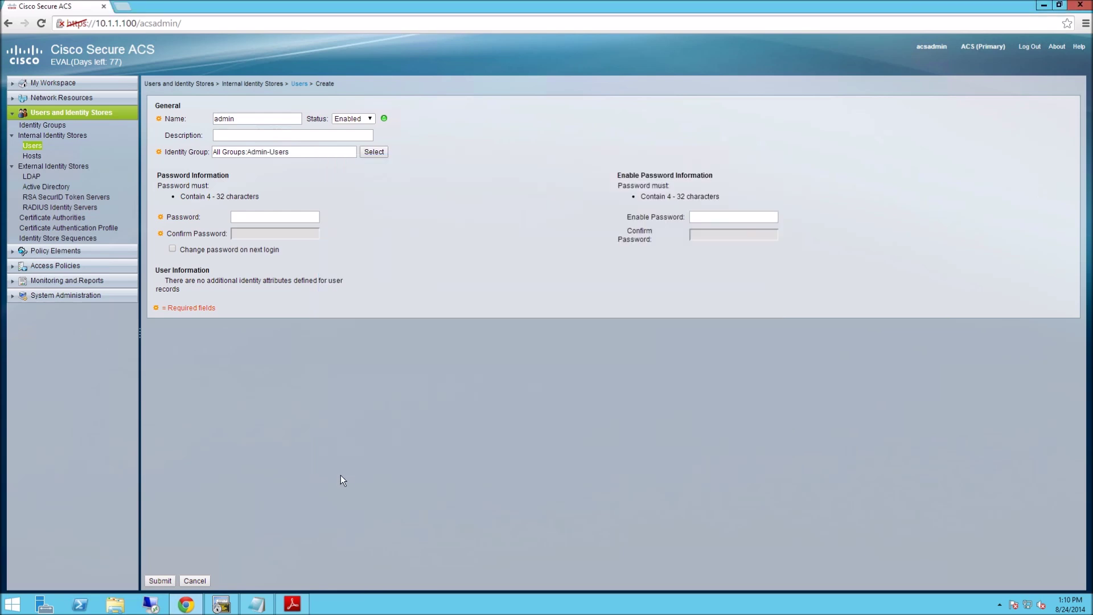
Enter and confirm admin's login password, requiring a change at next login.
{"action": "left_click", "coordinate": [272, 216]}
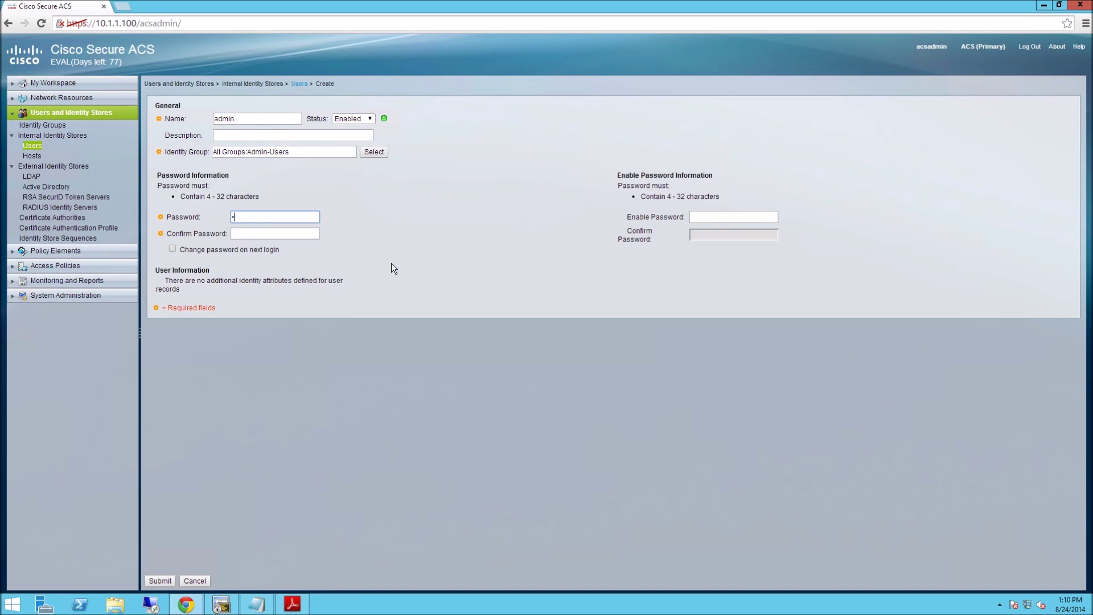
{"action": "type", "text": "cisco123"}
{"action": "key", "text": "Tab"}
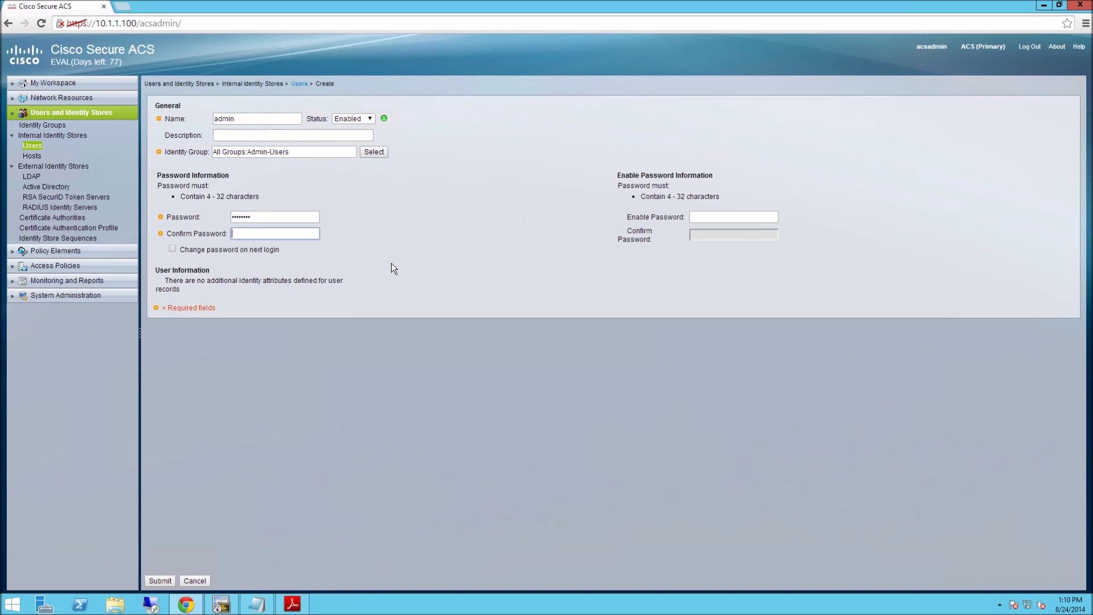
{"action": "type", "text": "cisco123"}
{"action": "left_click", "coordinate": [182, 309]}
Enter and confirm admin's enable password and save the admin user.
{"action": "left_click", "coordinate": [709, 220]}
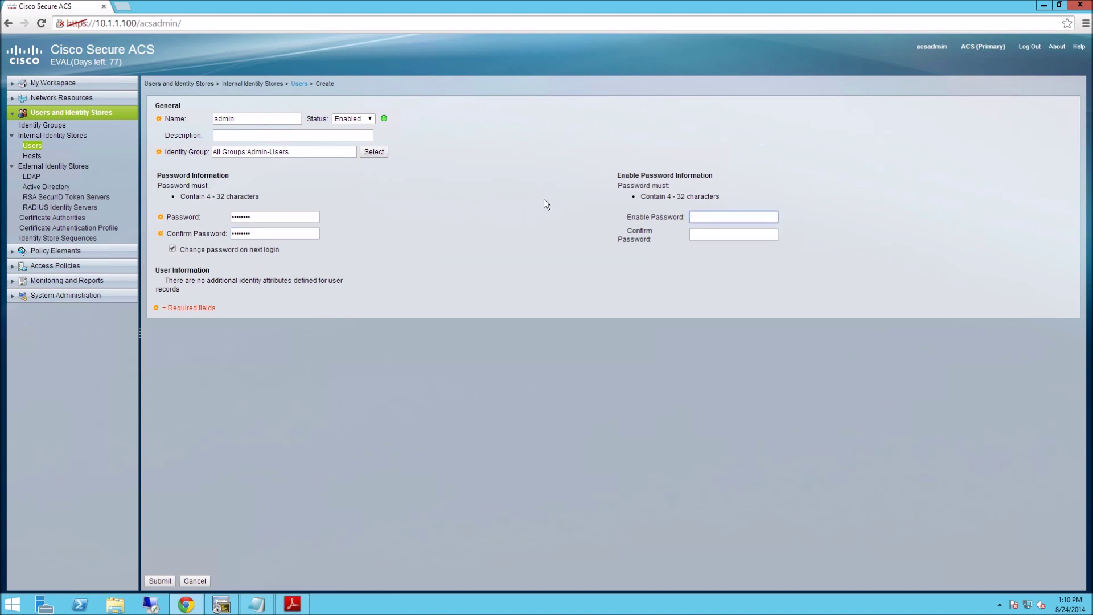
{"action": "type", "text": "cisco123"}
{"action": "key", "text": "Tab"}
{"action": "type", "text": "cisco123"}
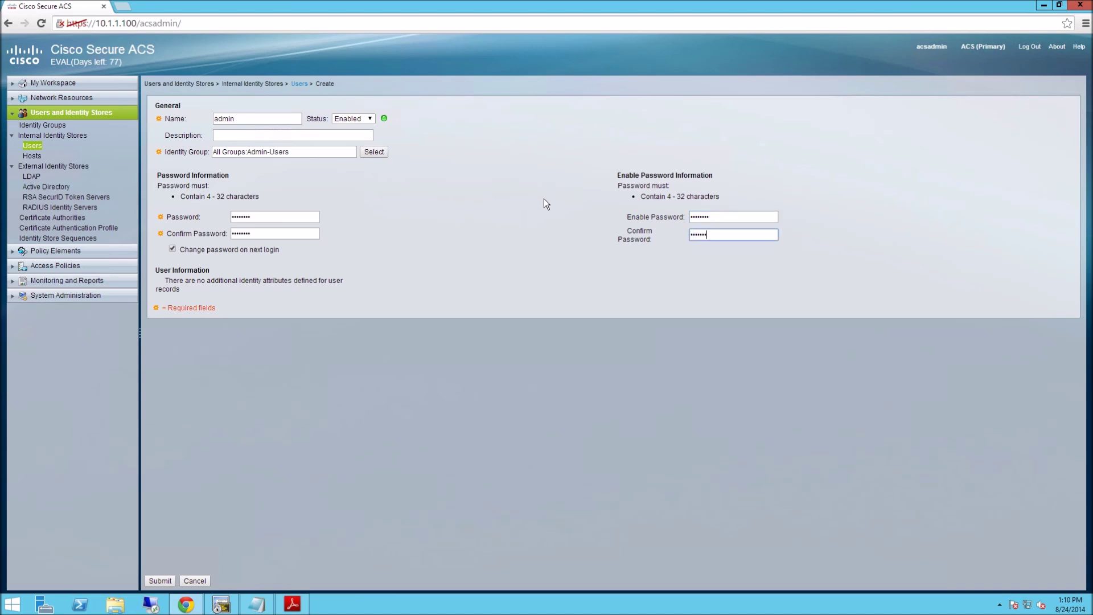
{"action": "left_click", "coordinate": [161, 581]}
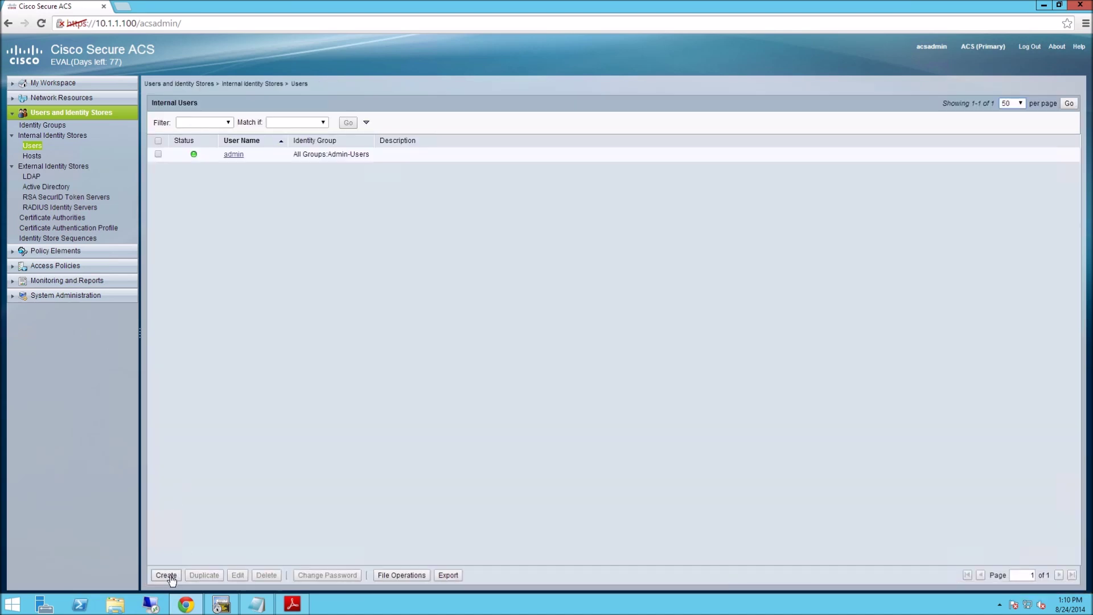
{"action": "left_click", "coordinate": [166, 575]}
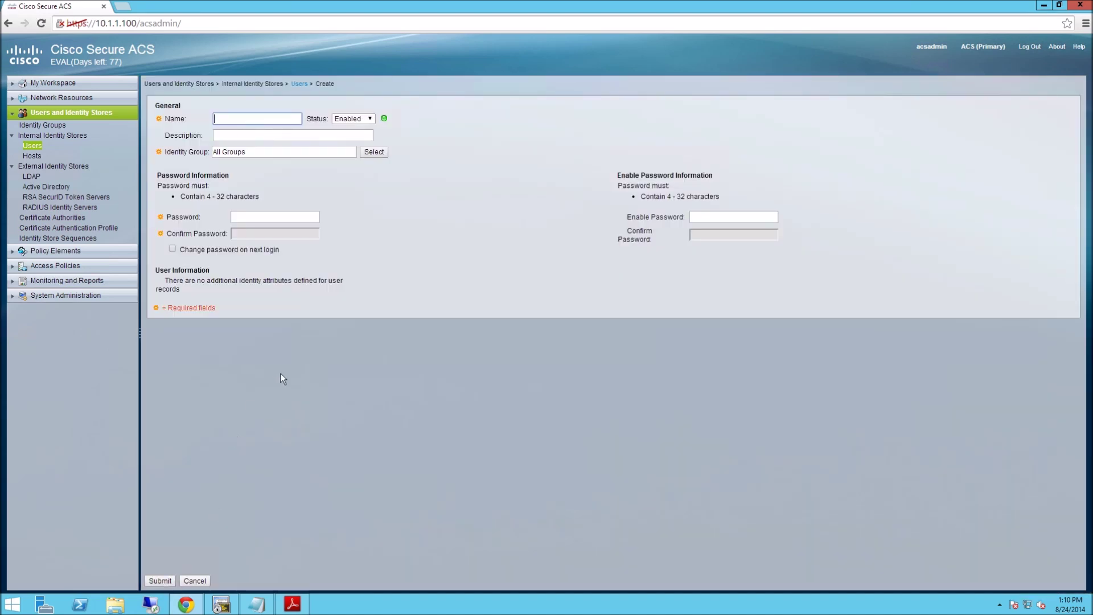
Name the new internal user 'user' and place it in the Users identity group.
{"action": "type", "text": "user"}
{"action": "left_click", "coordinate": [471, 208]}
{"action": "left_click", "coordinate": [372, 152]}
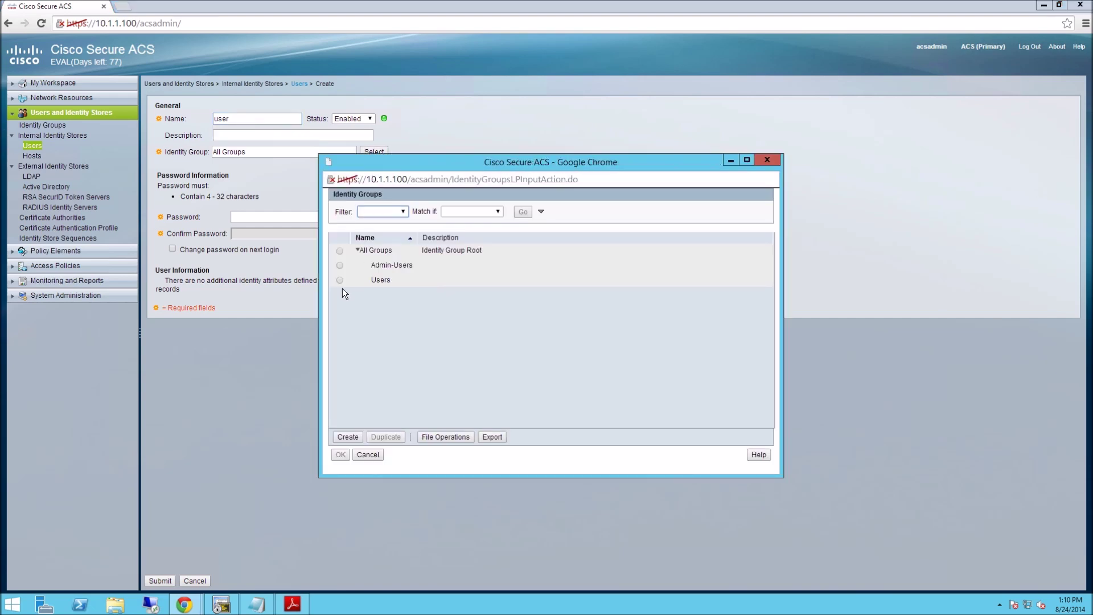
{"action": "left_click", "coordinate": [339, 280]}
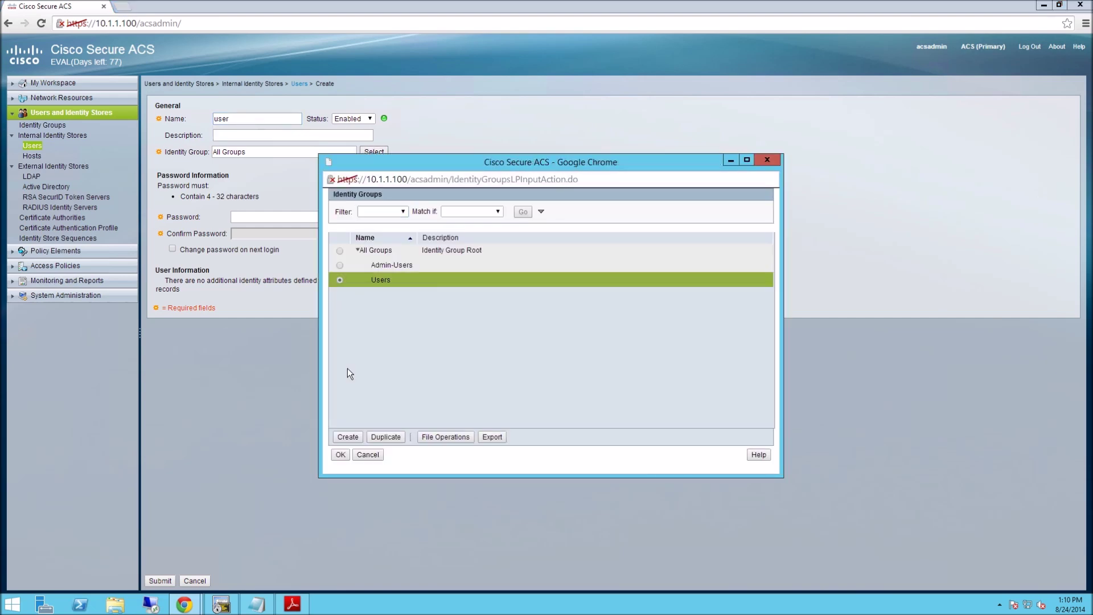
{"action": "left_click", "coordinate": [340, 456]}
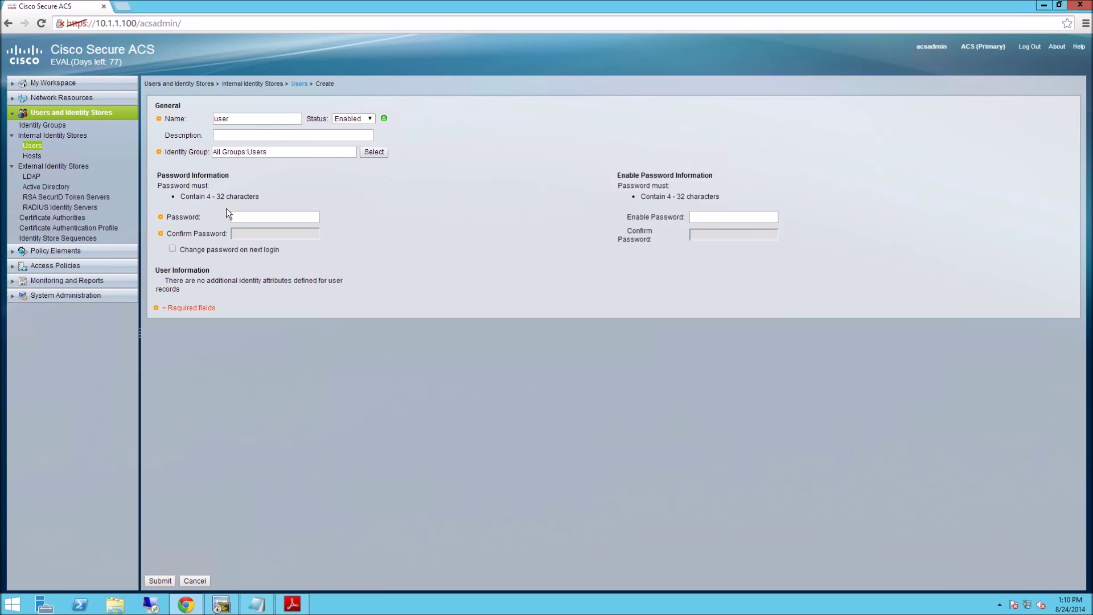
Set user's login and enable passwords, require a password change, and save the user.
{"action": "left_click", "coordinate": [244, 217]}
{"action": "type", "text": "ci"}
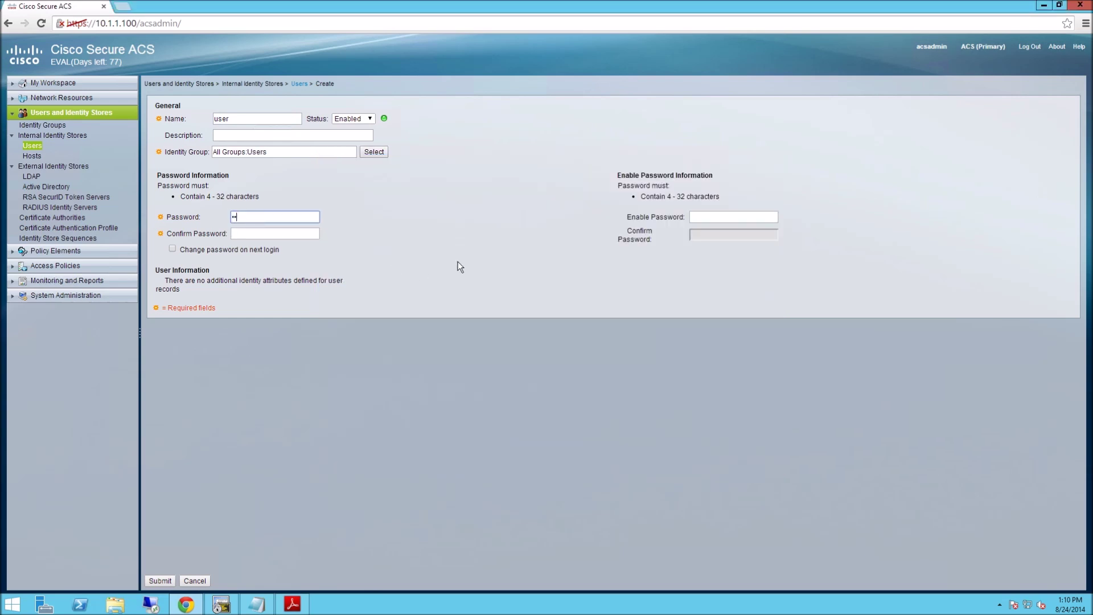
{"action": "type", "text": "sco123"}
{"action": "key", "text": "Tab"}
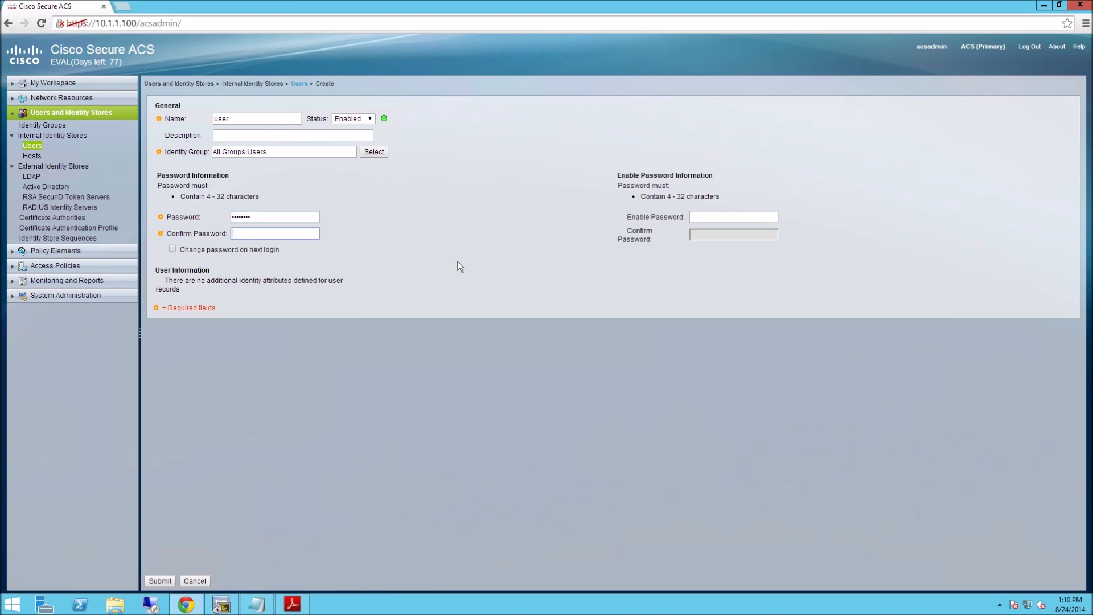
{"action": "type", "text": "cisco123"}
{"action": "left_click", "coordinate": [172, 258]}
{"action": "key", "text": "Tab"}
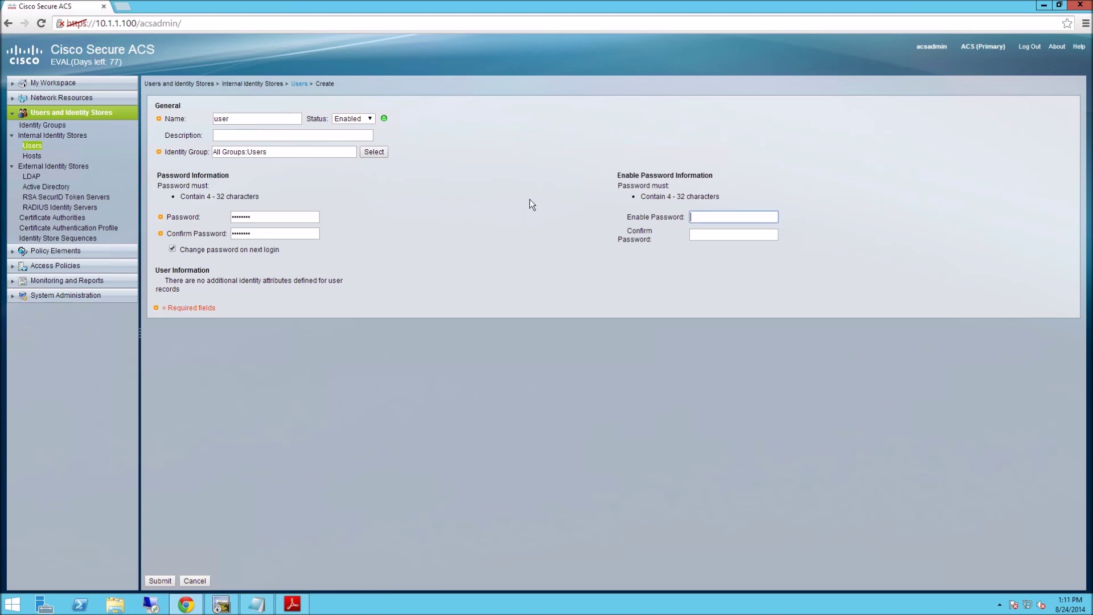
{"action": "type", "text": "cisco123"}
{"action": "key", "text": "Tab"}
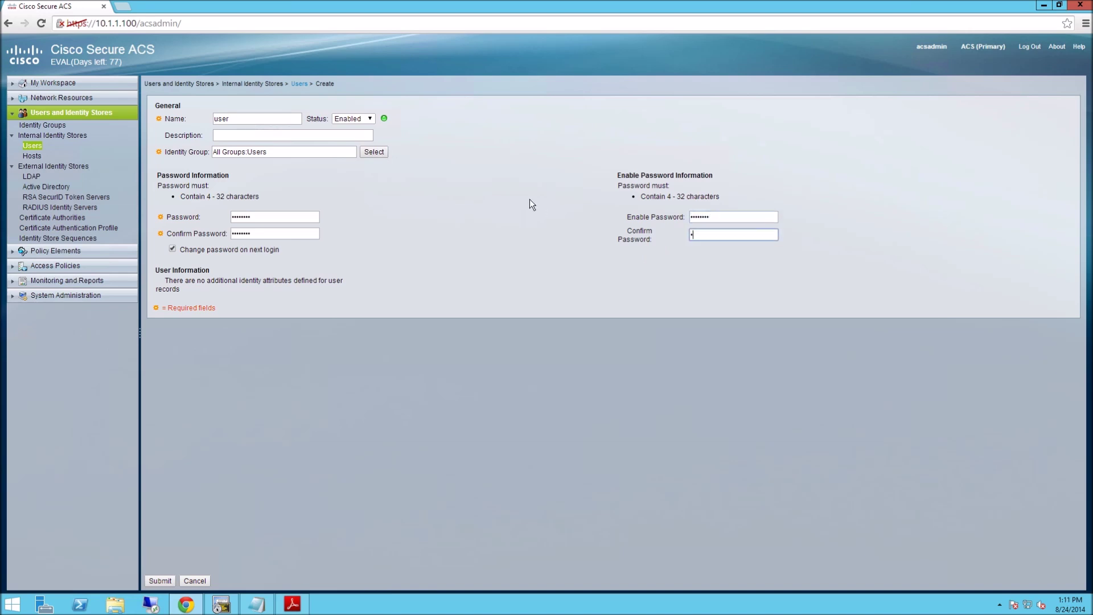
{"action": "type", "text": "cisco123"}
{"action": "left_click", "coordinate": [160, 581]}
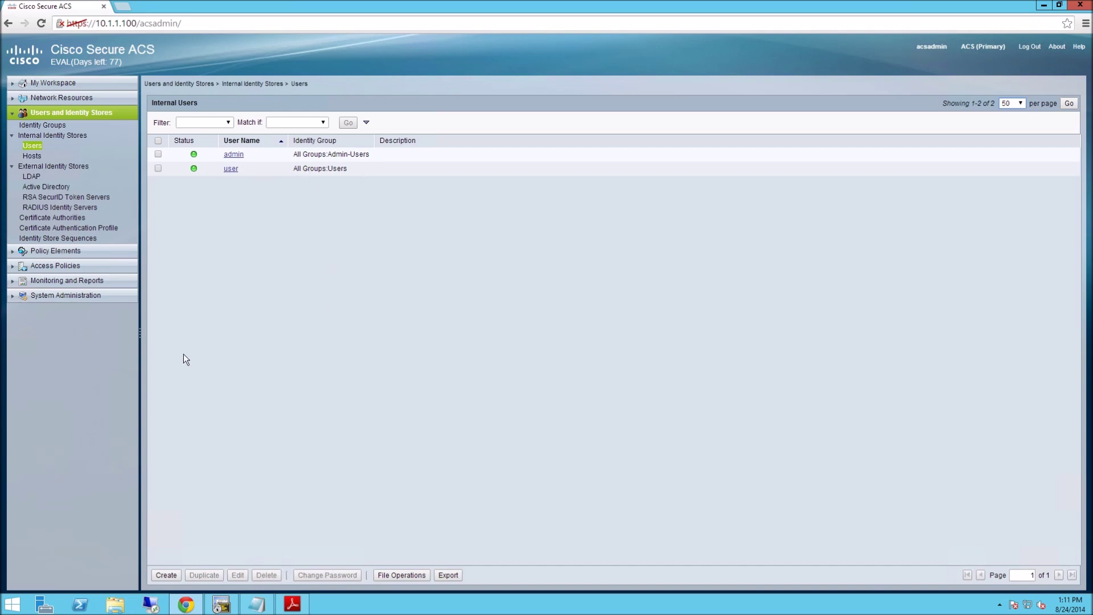
Start a new Device Administration shell profile named Admin-Shell.
{"action": "left_click", "coordinate": [12, 254]}
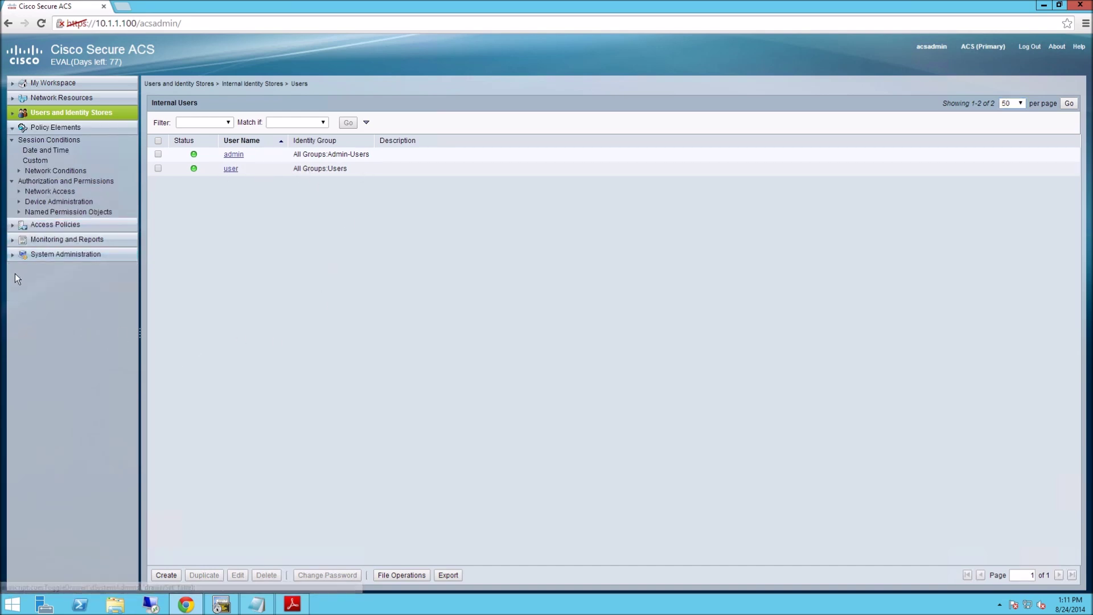
{"action": "left_click", "coordinate": [19, 203]}
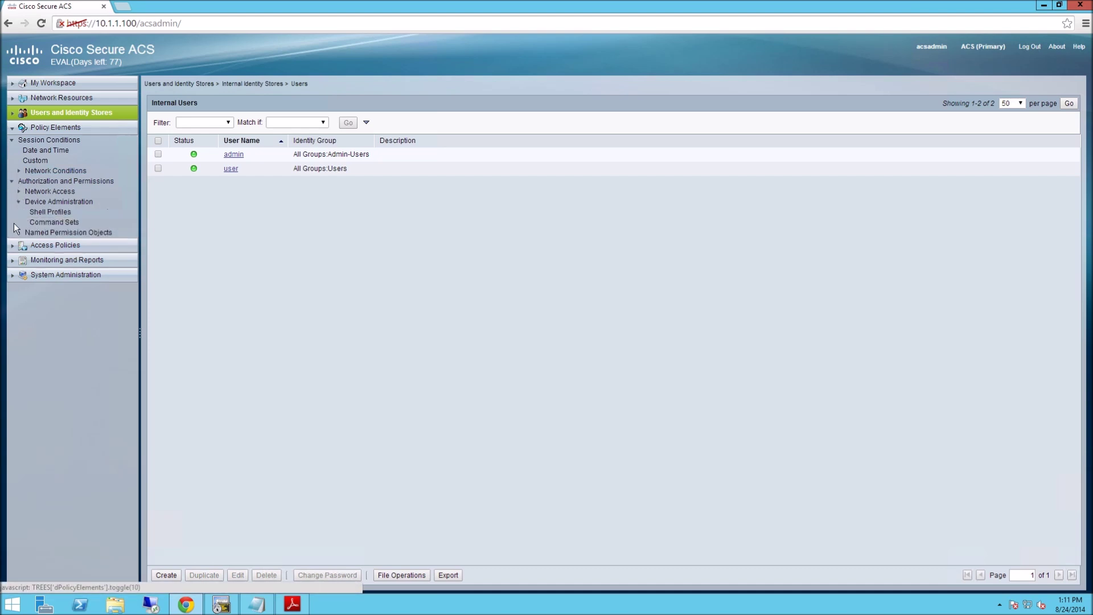
{"action": "left_click", "coordinate": [45, 212]}
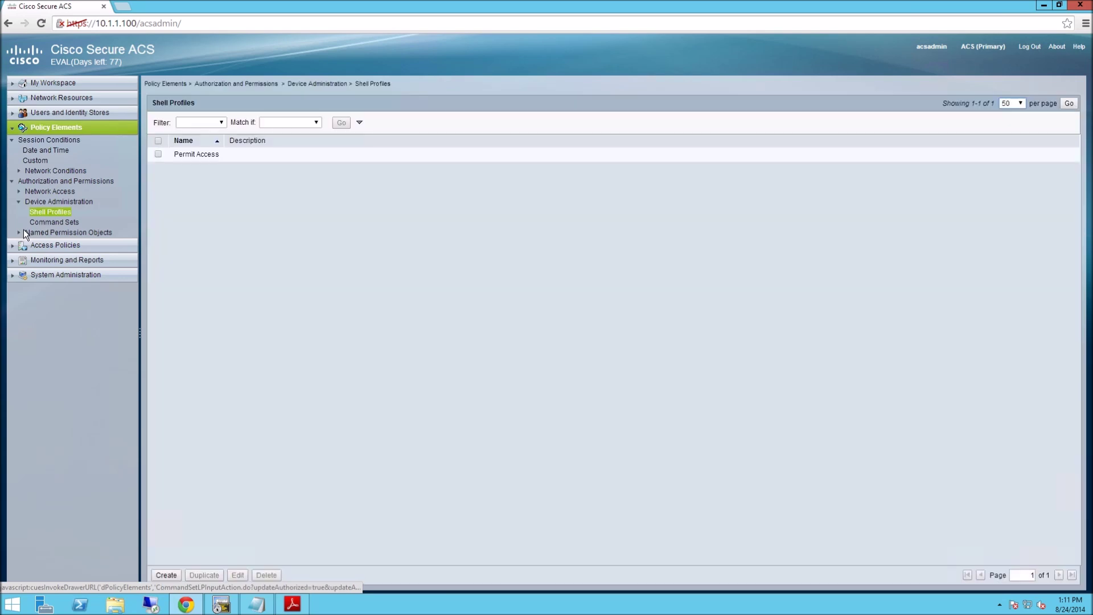
{"action": "left_click", "coordinate": [165, 576]}
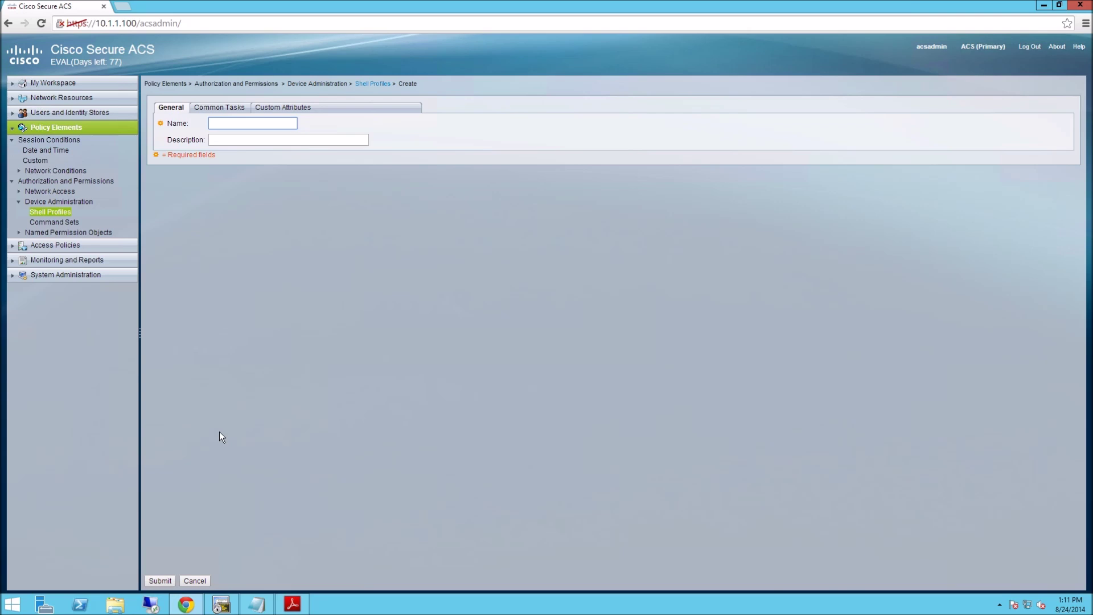
{"action": "type", "text": "Admin"}
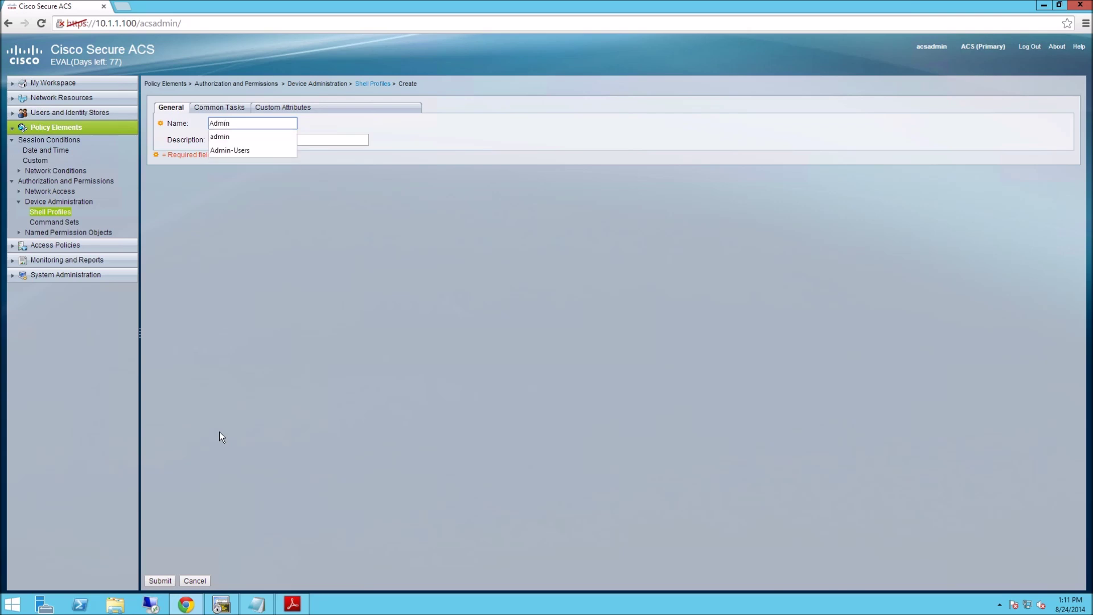
{"action": "type", "text": "-Shell"}
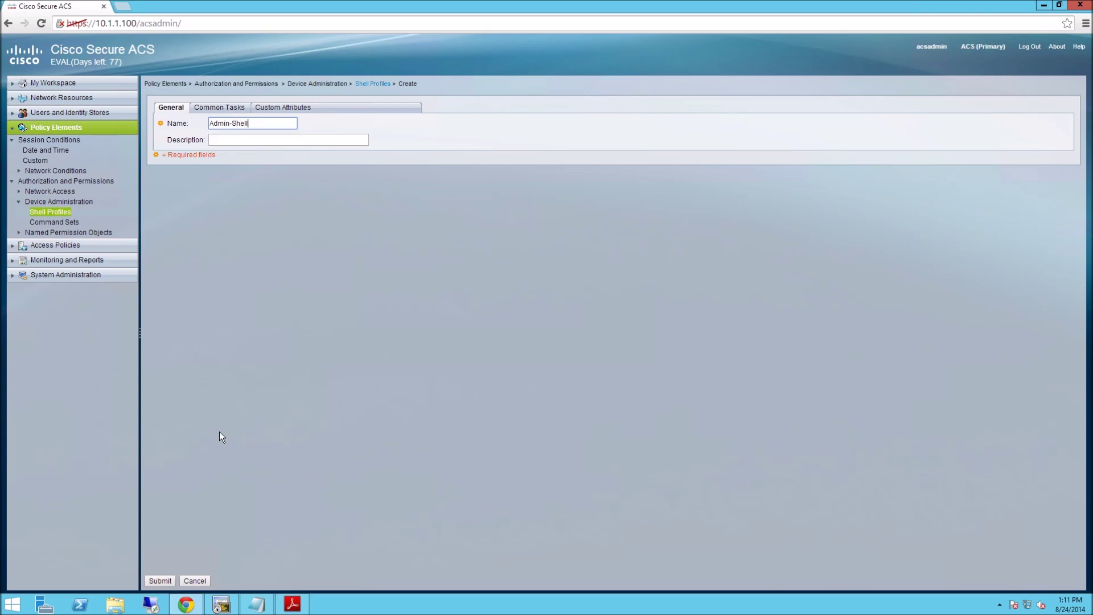
Set Admin-Shell's default and maximum privilege to static 15 and save the profile.
{"action": "left_click", "coordinate": [216, 107]}
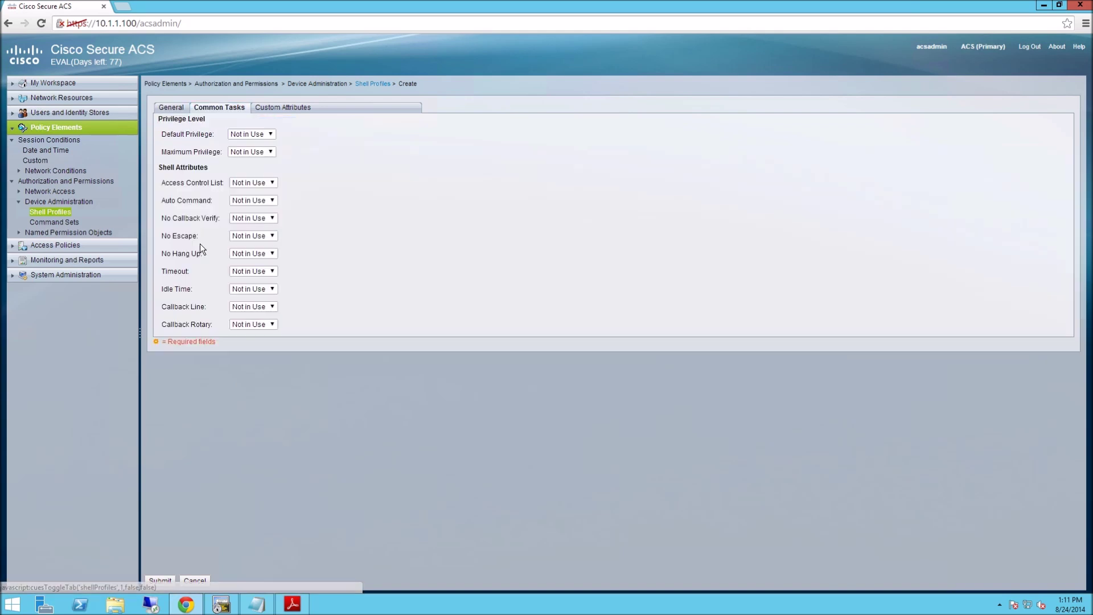
{"action": "left_click", "coordinate": [271, 135]}
{"action": "left_click", "coordinate": [262, 152]}
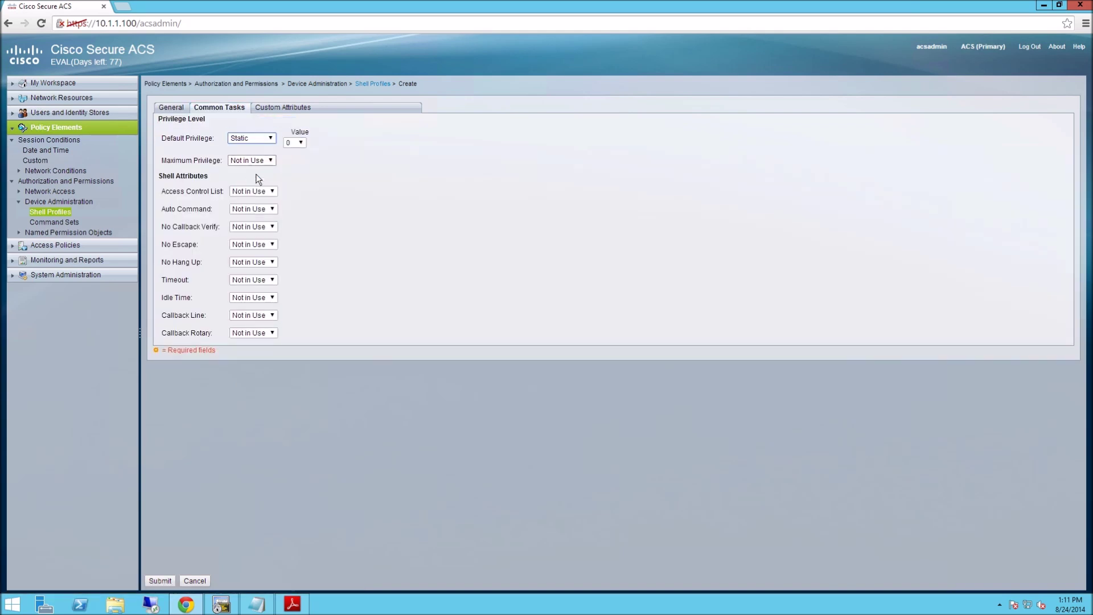
{"action": "left_click", "coordinate": [296, 142]}
{"action": "left_click", "coordinate": [290, 280]}
{"action": "left_click", "coordinate": [265, 161]}
{"action": "left_click", "coordinate": [263, 179]}
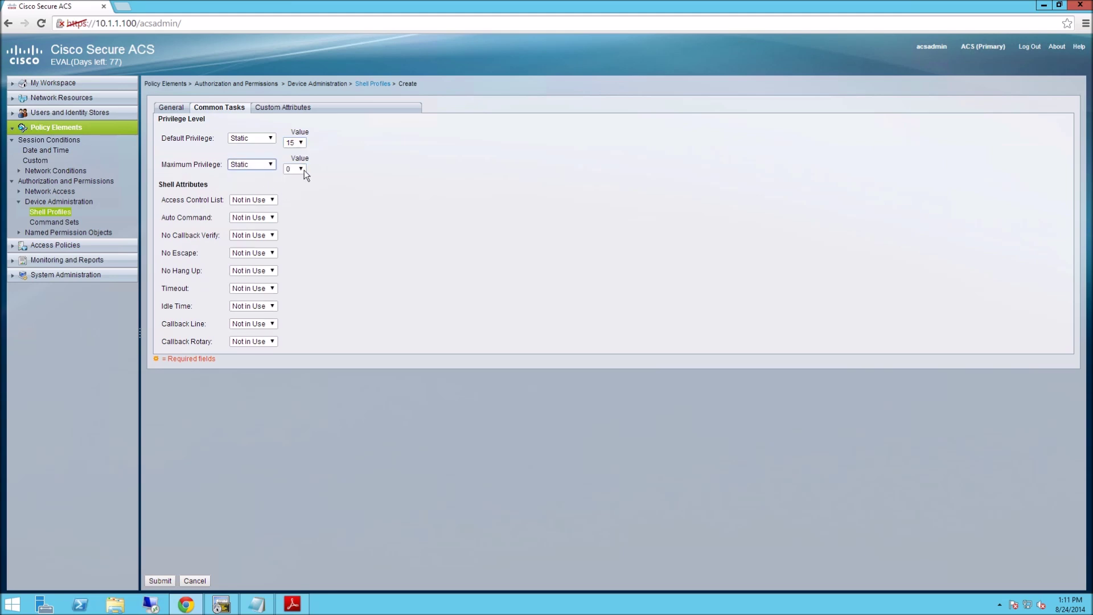
{"action": "left_click", "coordinate": [301, 169]}
{"action": "left_click", "coordinate": [301, 307]}
{"action": "left_click", "coordinate": [168, 582]}
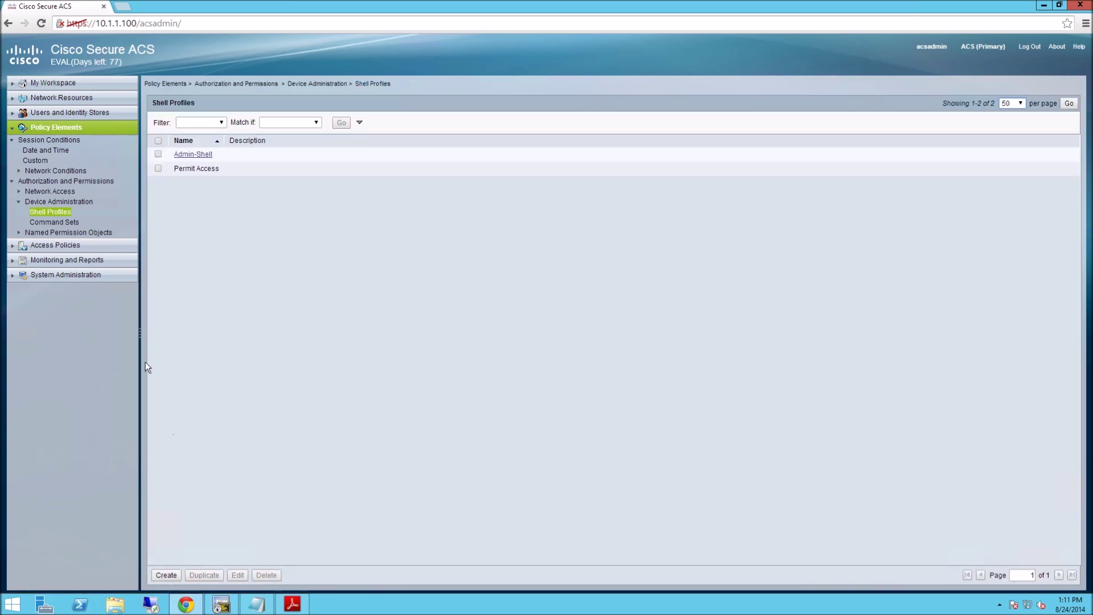
Create the User-Shell profile with default and maximum privilege both static at level 2.
{"action": "left_click", "coordinate": [168, 576]}
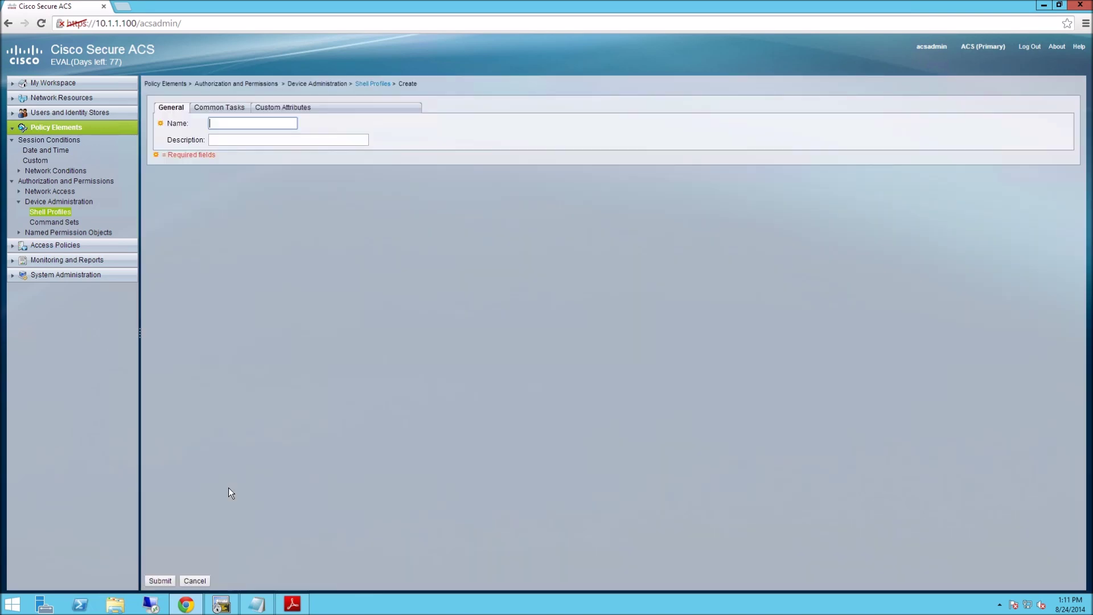
{"action": "type", "text": "User"}
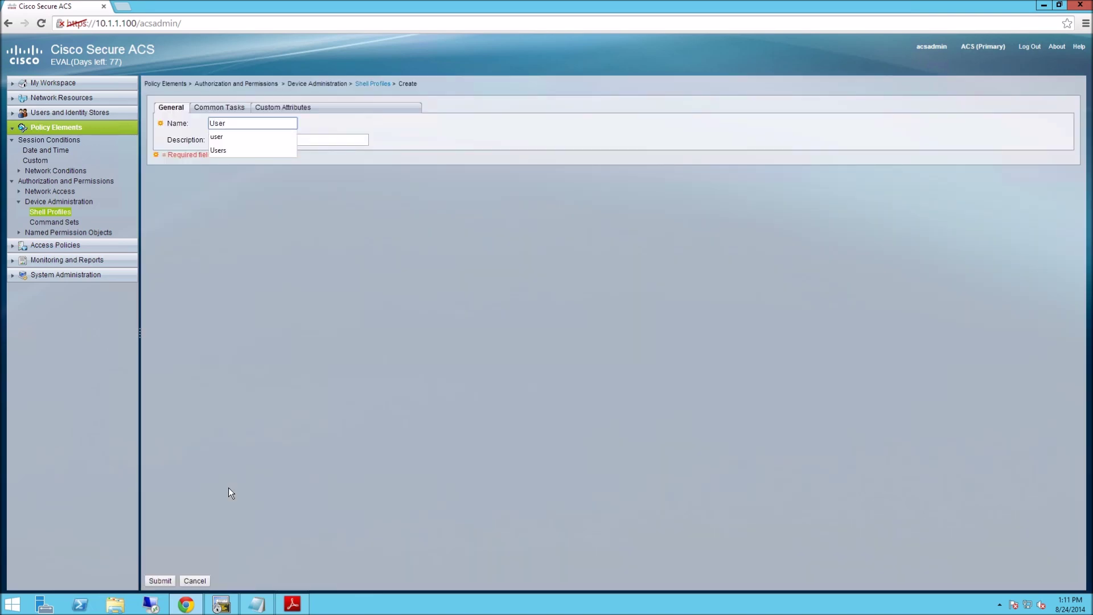
{"action": "type", "text": "-Shell"}
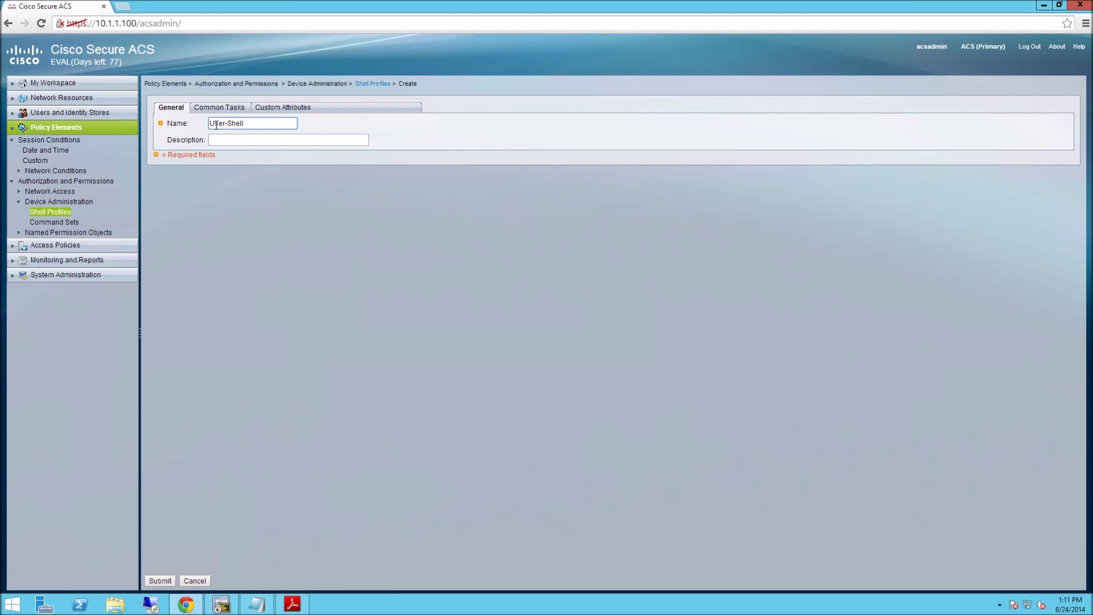
{"action": "left_click", "coordinate": [218, 107]}
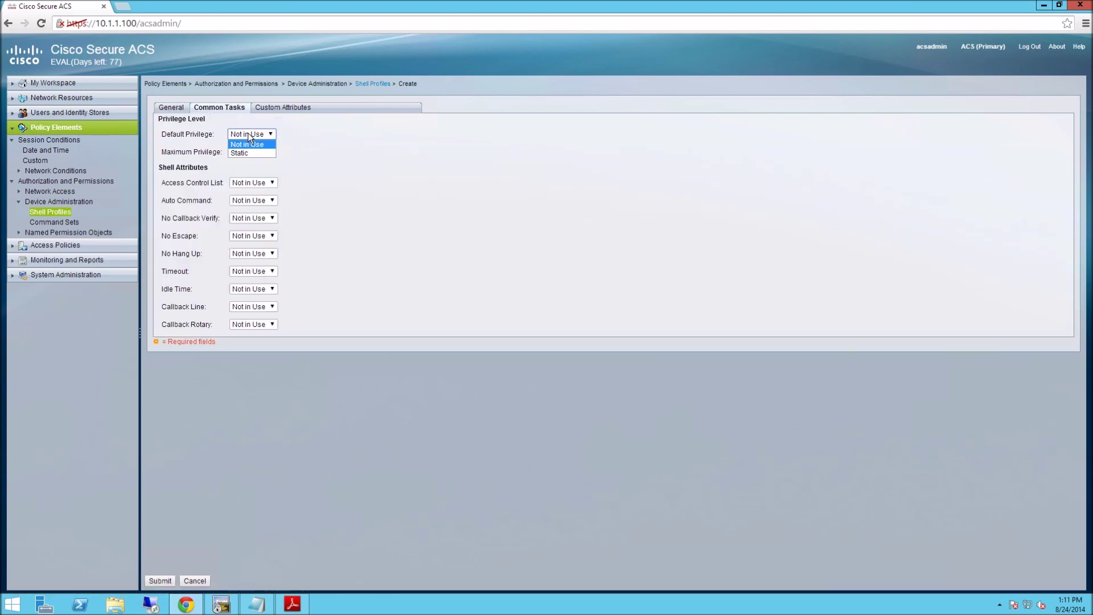
{"action": "left_click", "coordinate": [255, 152]}
{"action": "left_click", "coordinate": [294, 142]}
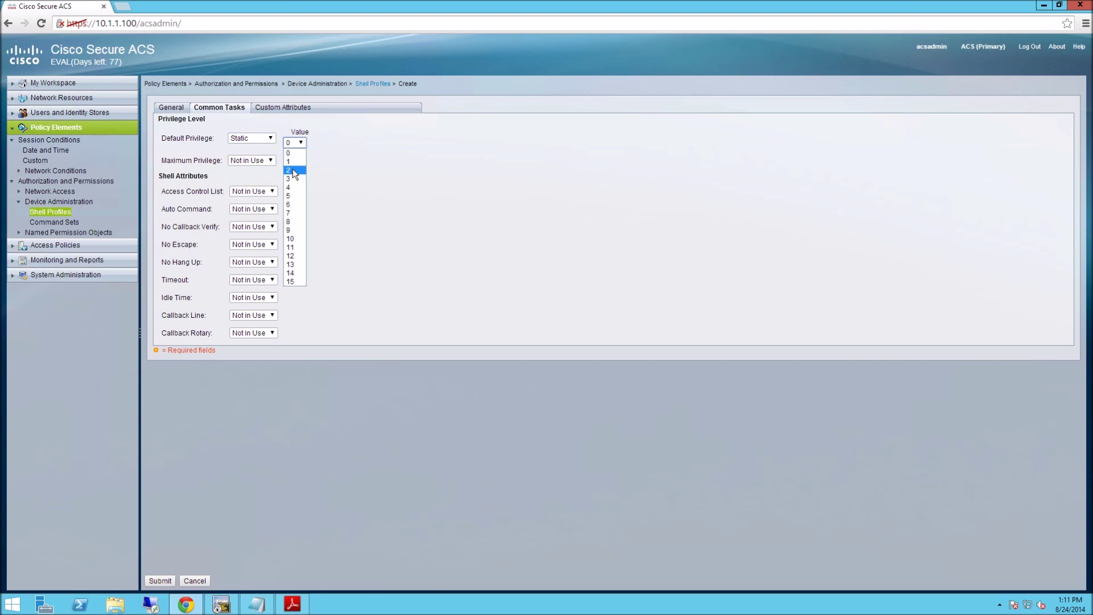
{"action": "left_click", "coordinate": [293, 170]}
{"action": "left_click", "coordinate": [251, 161]}
{"action": "left_click", "coordinate": [251, 175]}
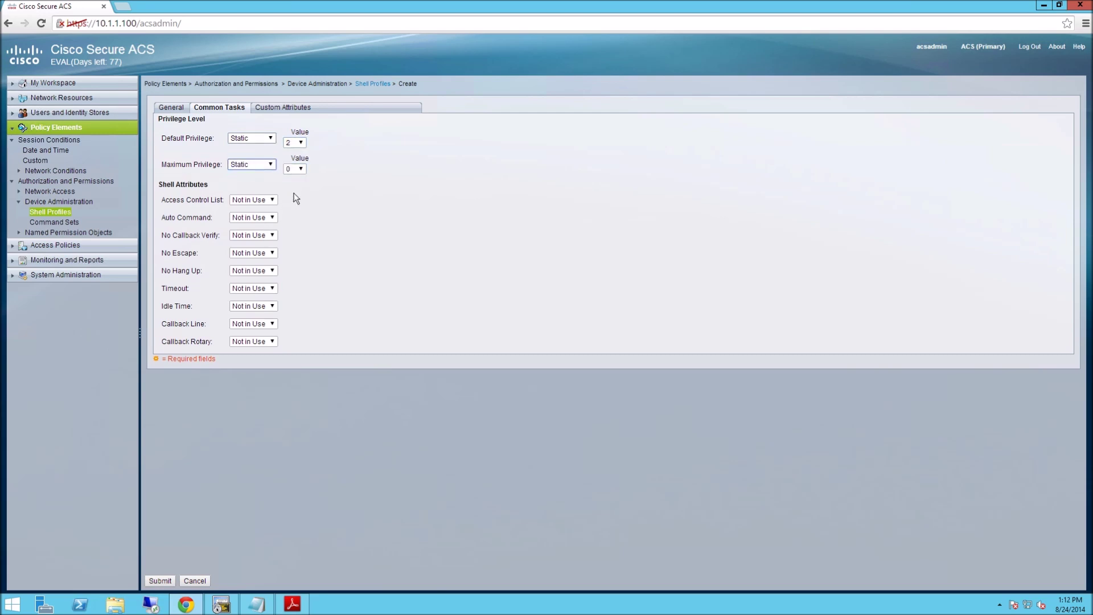
{"action": "left_click", "coordinate": [300, 170]}
{"action": "left_click", "coordinate": [294, 197]}
{"action": "left_click", "coordinate": [172, 579]}
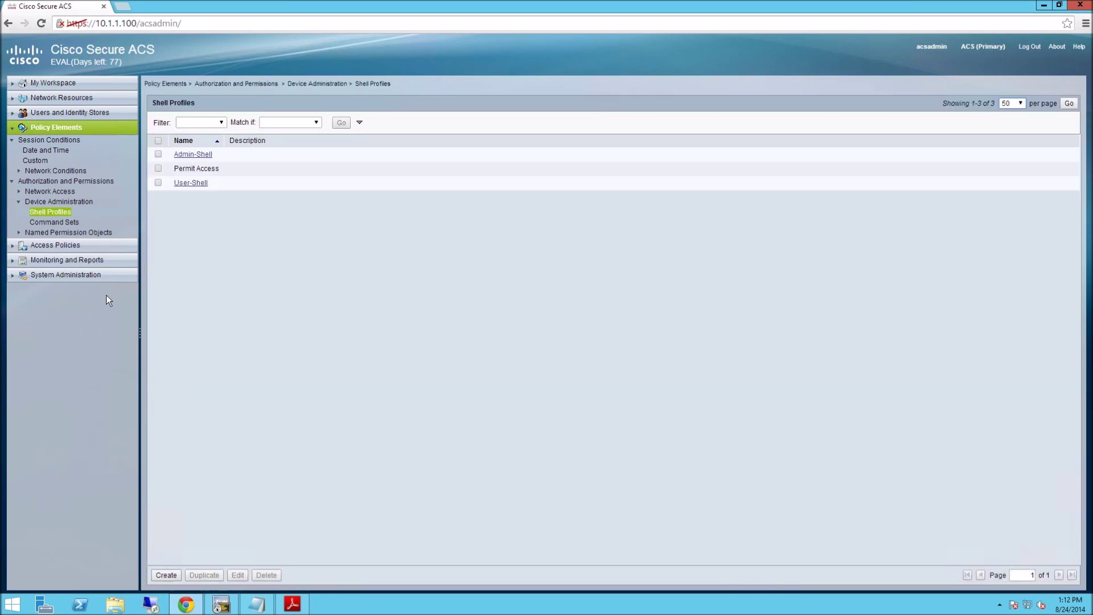
{"action": "left_click", "coordinate": [54, 222]}
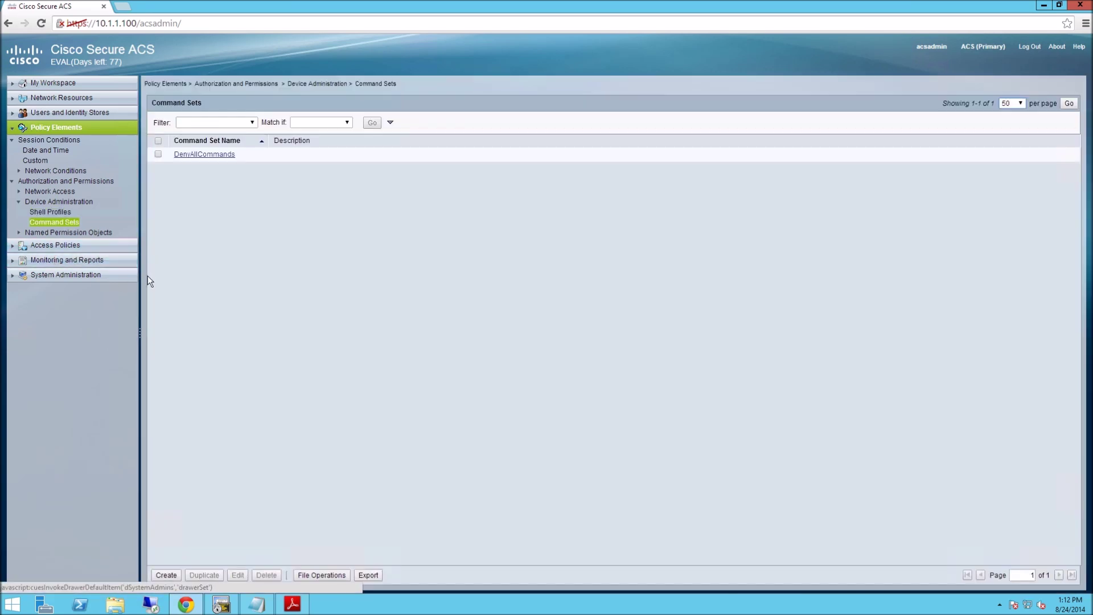
Save an Admin-Commands command set with 'Permit any command not in the table' ticked.
{"action": "left_click", "coordinate": [166, 575]}
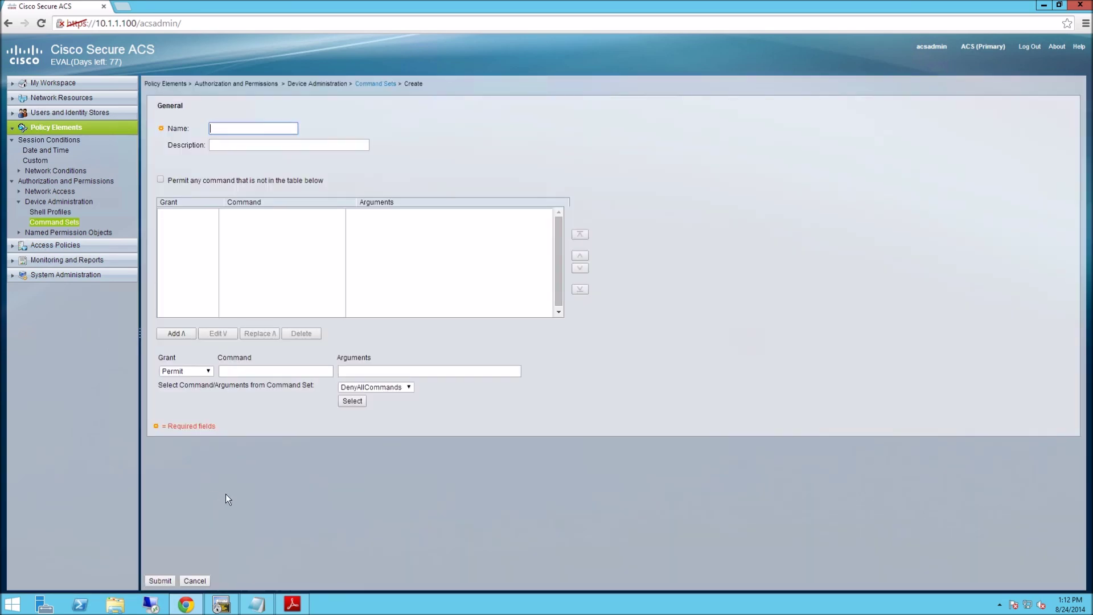
{"action": "type", "text": "Comma"}
{"action": "key", "text": "BackSpace"}
{"action": "key", "text": "BackSpace"}
{"action": "key", "text": "BackSpace"}
{"action": "key", "text": "BackSpace"}
{"action": "key", "text": "BackSpace"}
{"action": "type", "text": "Admin"}
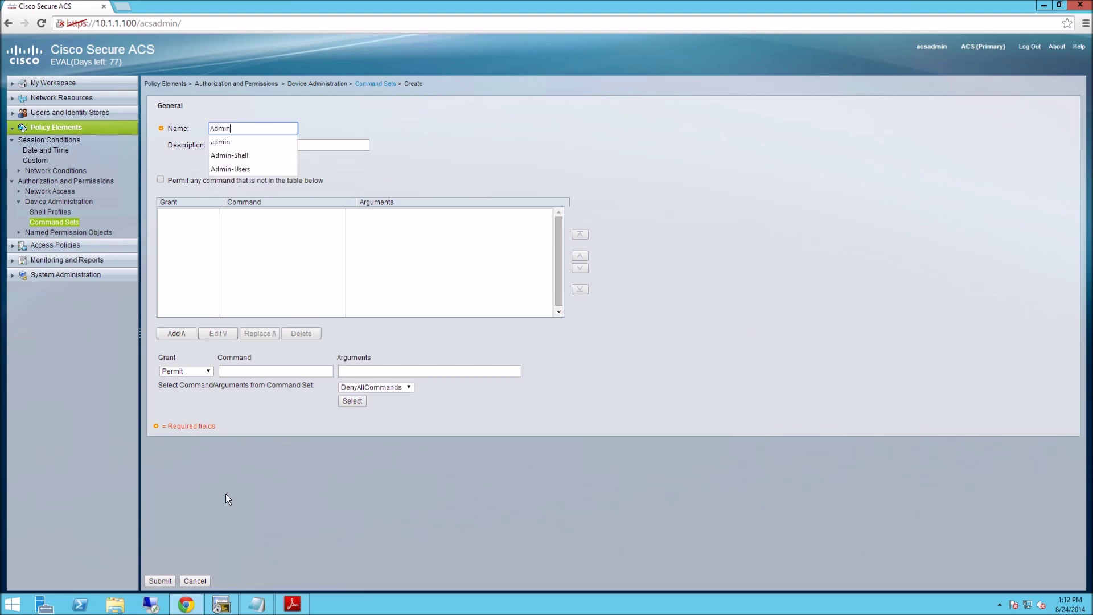
{"action": "type", "text": "-Commands"}
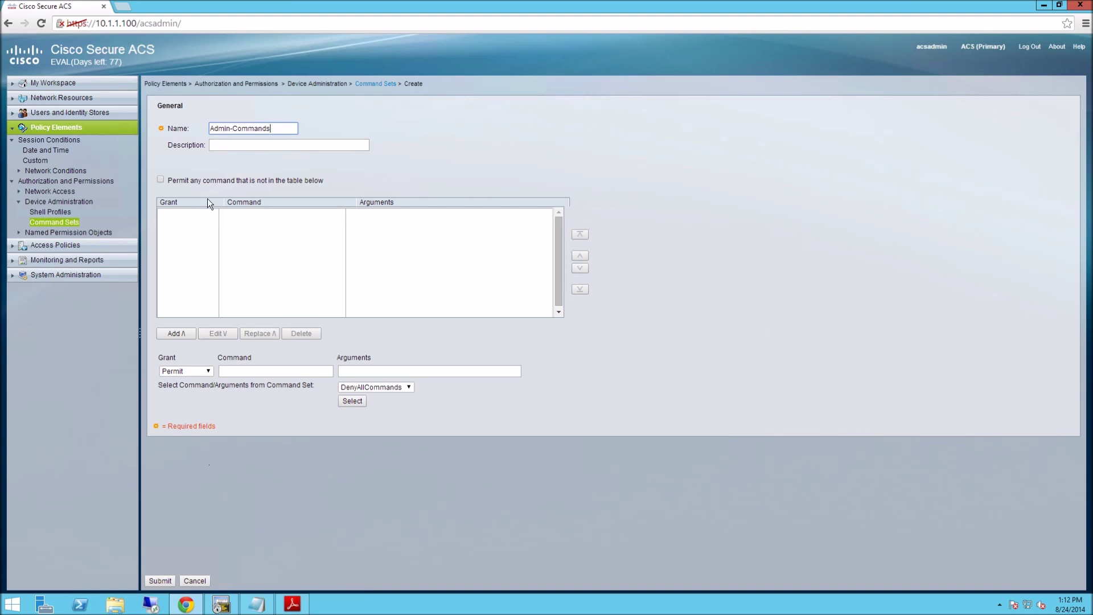
{"action": "left_click_drag", "start_coordinate": [168, 180], "coordinate": [268, 189]}
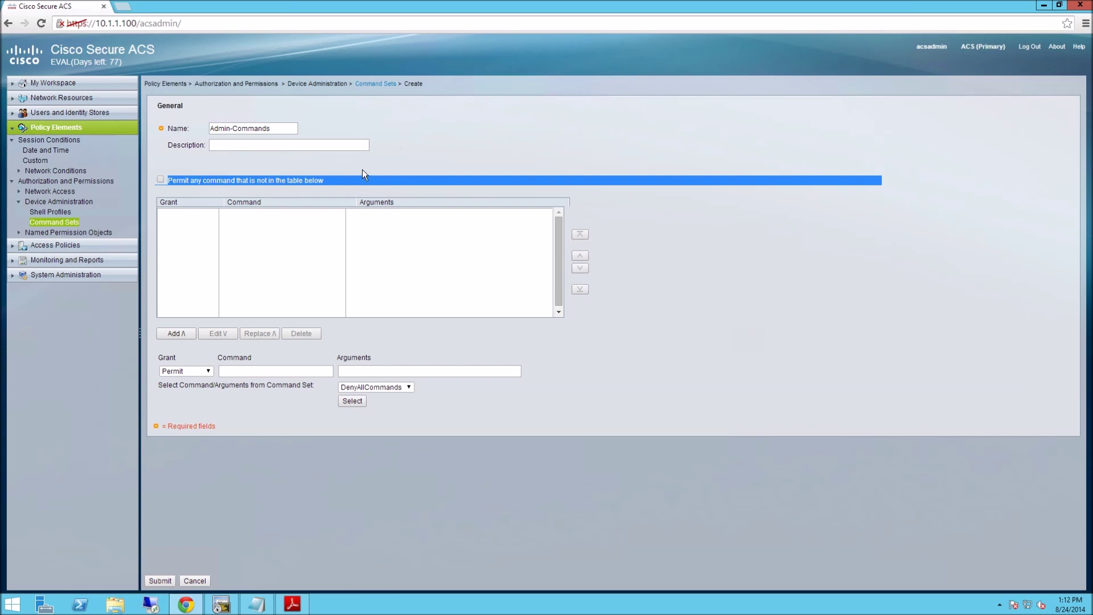
{"action": "left_click_drag", "start_coordinate": [327, 180], "coordinate": [170, 182]}
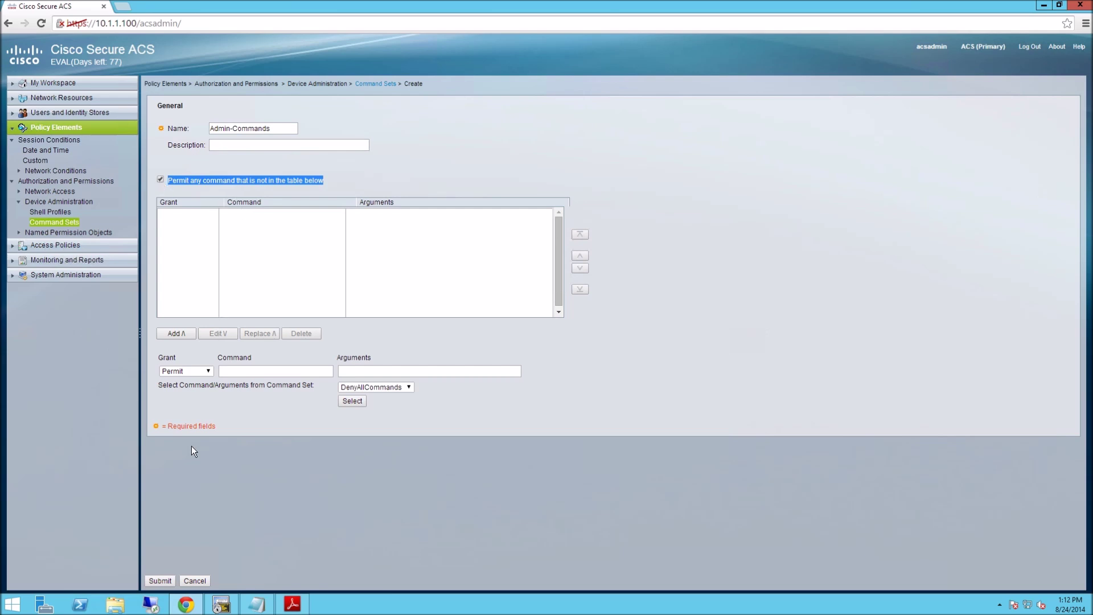
{"action": "left_click", "coordinate": [161, 581]}
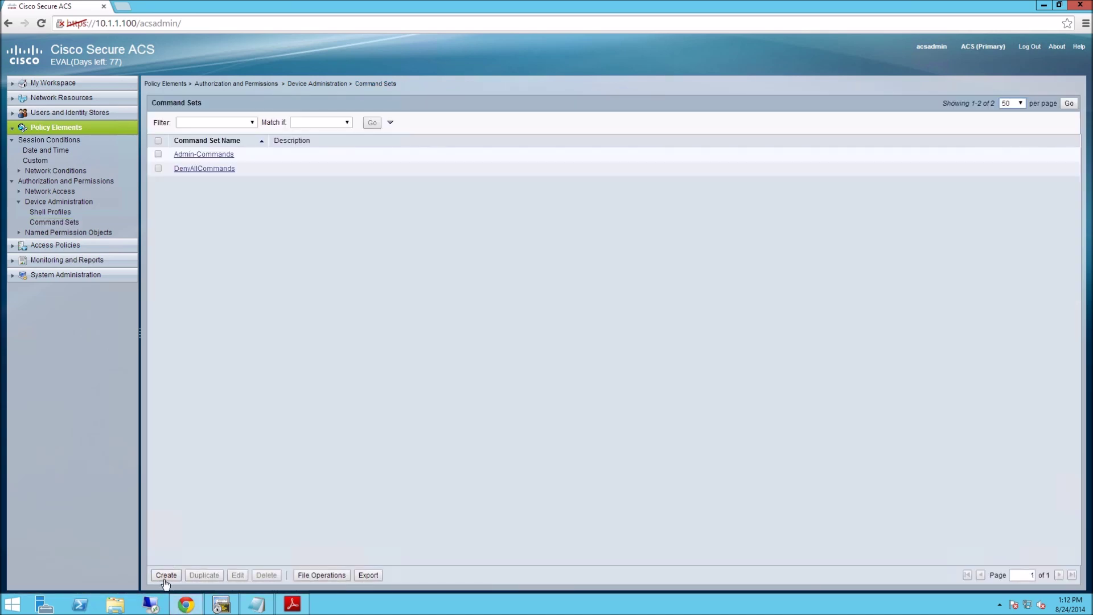
{"action": "left_click", "coordinate": [166, 574]}
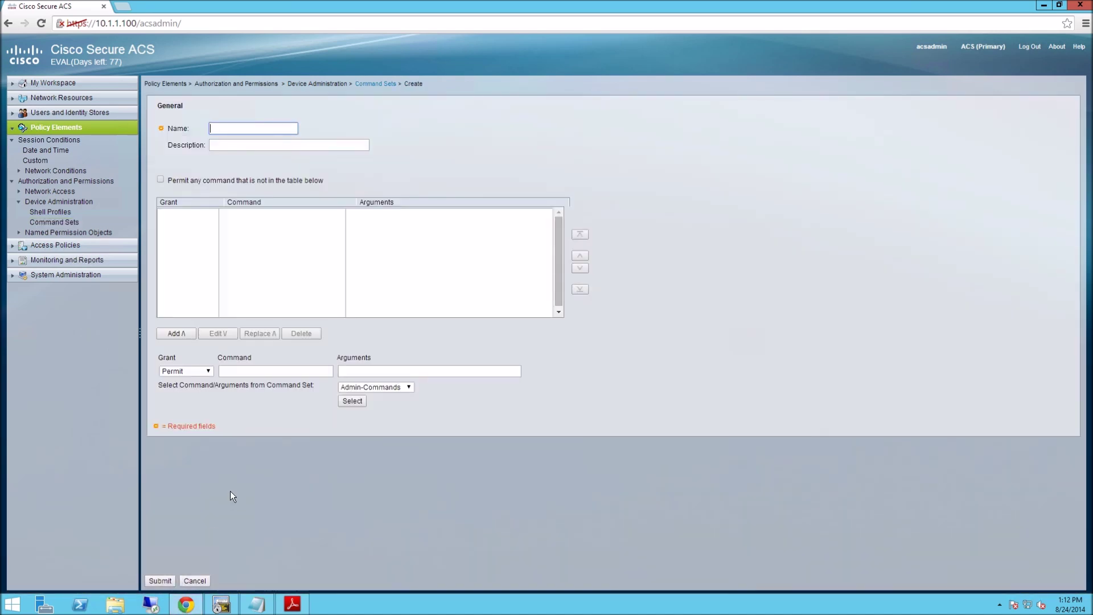
Create a command set named User-Commands and open it for editing.
{"action": "type", "text": "User-Commands"}
{"action": "left_click", "coordinate": [160, 581]}
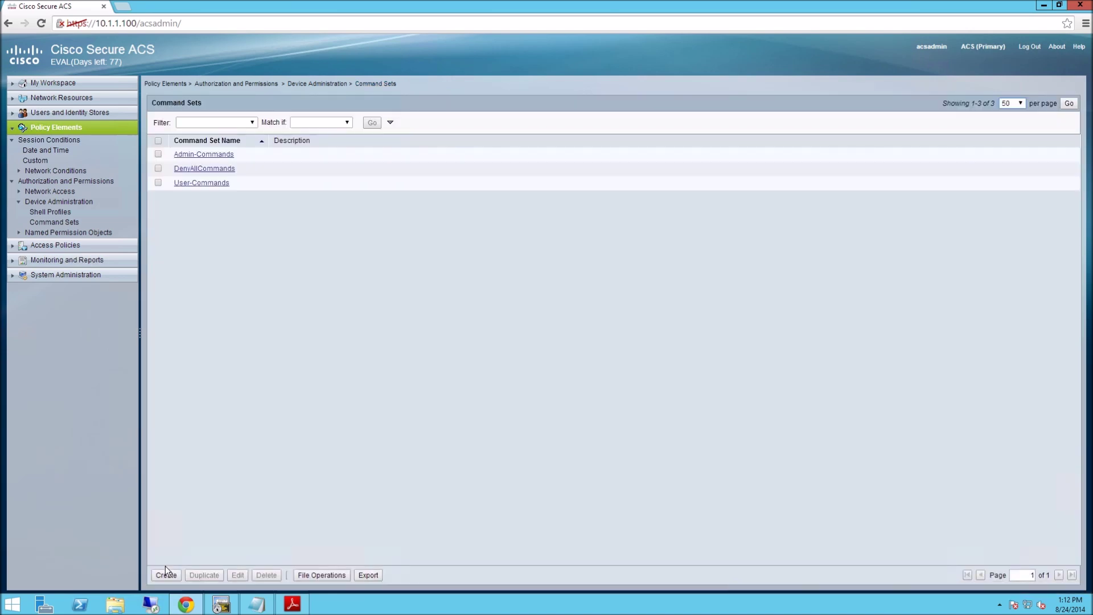
{"action": "left_click", "coordinate": [203, 182]}
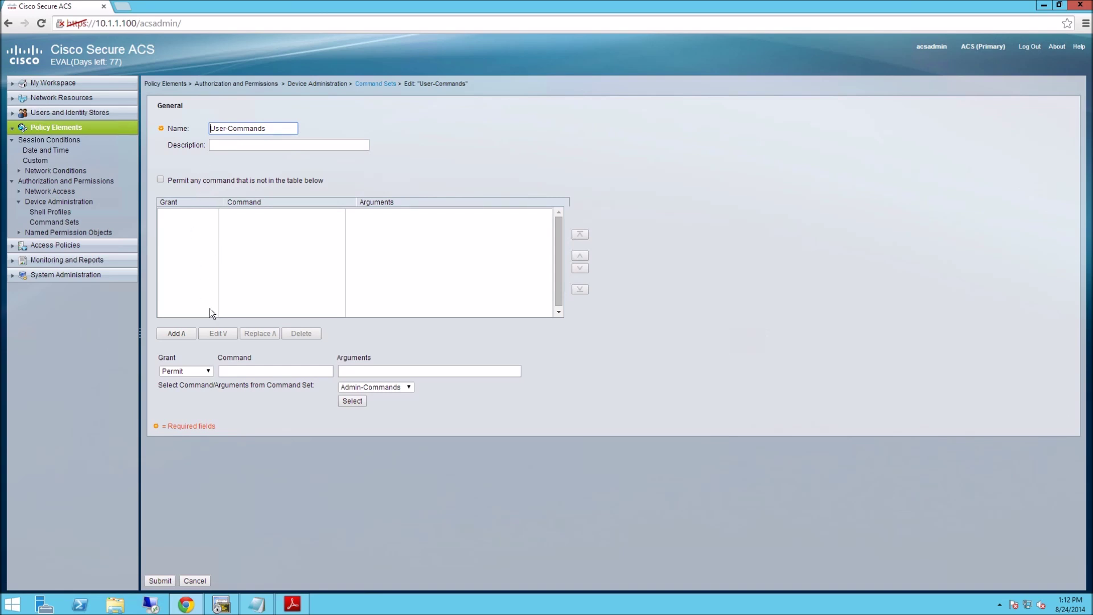
Add Permit rules for show running-config and show version.
{"action": "left_click", "coordinate": [220, 374]}
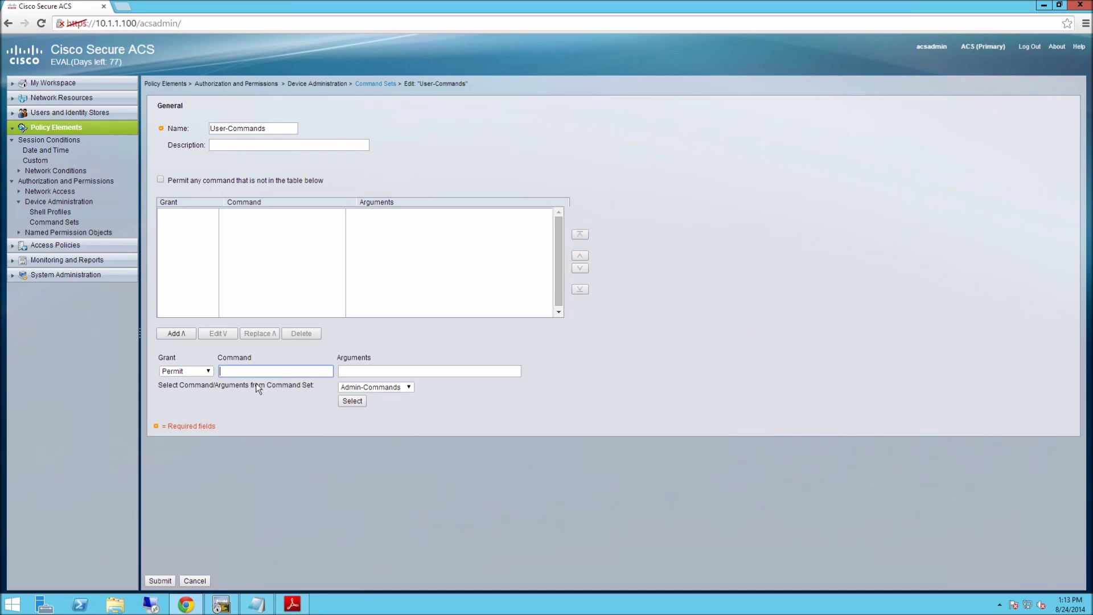
{"action": "type", "text": "show"}
{"action": "key", "text": "Tab"}
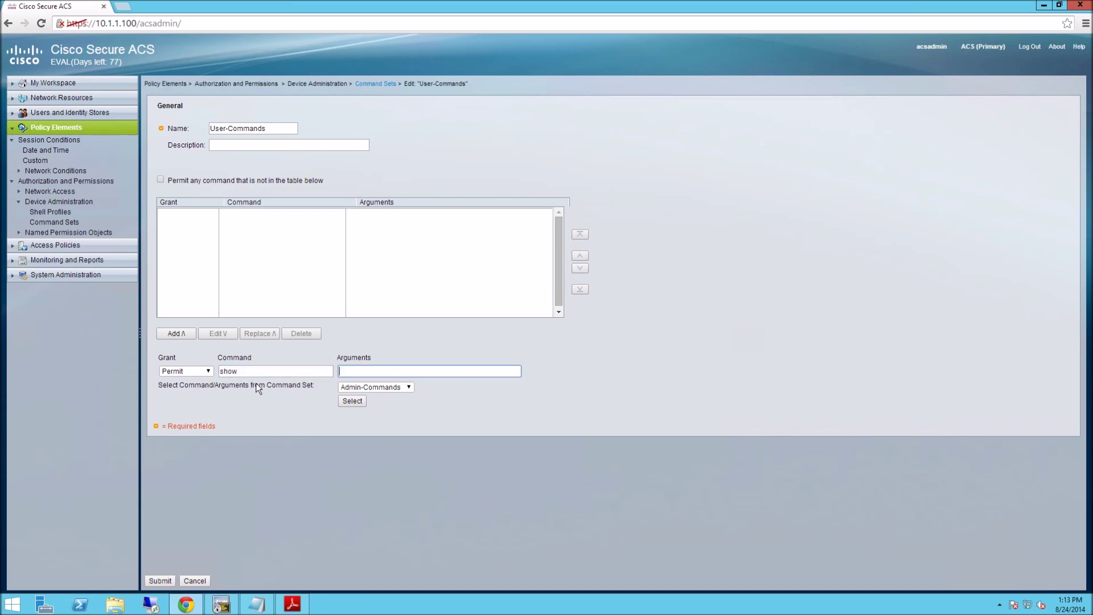
{"action": "type", "text": "running-config"}
{"action": "left_click", "coordinate": [175, 335]}
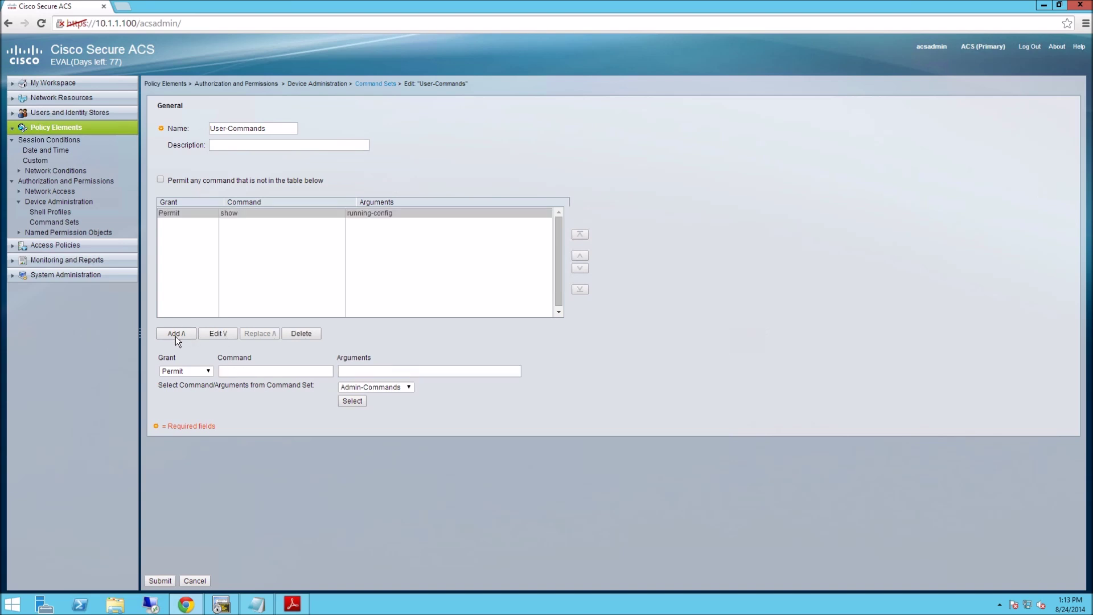
{"action": "left_click", "coordinate": [245, 372]}
{"action": "key", "text": "Tab"}
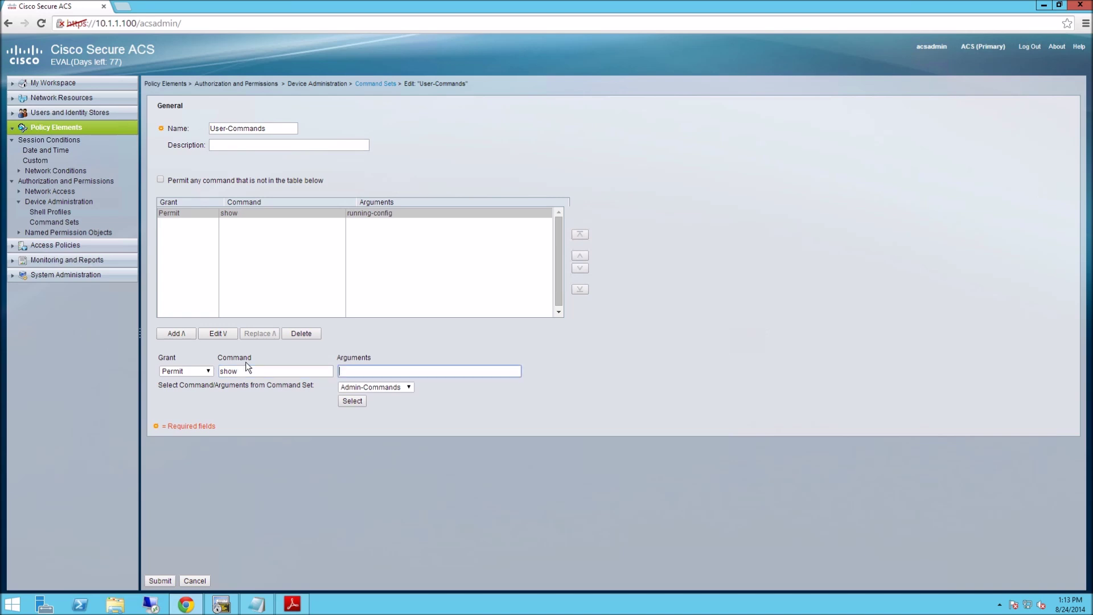
{"action": "type", "text": "version"}
{"action": "left_click", "coordinate": [180, 334]}
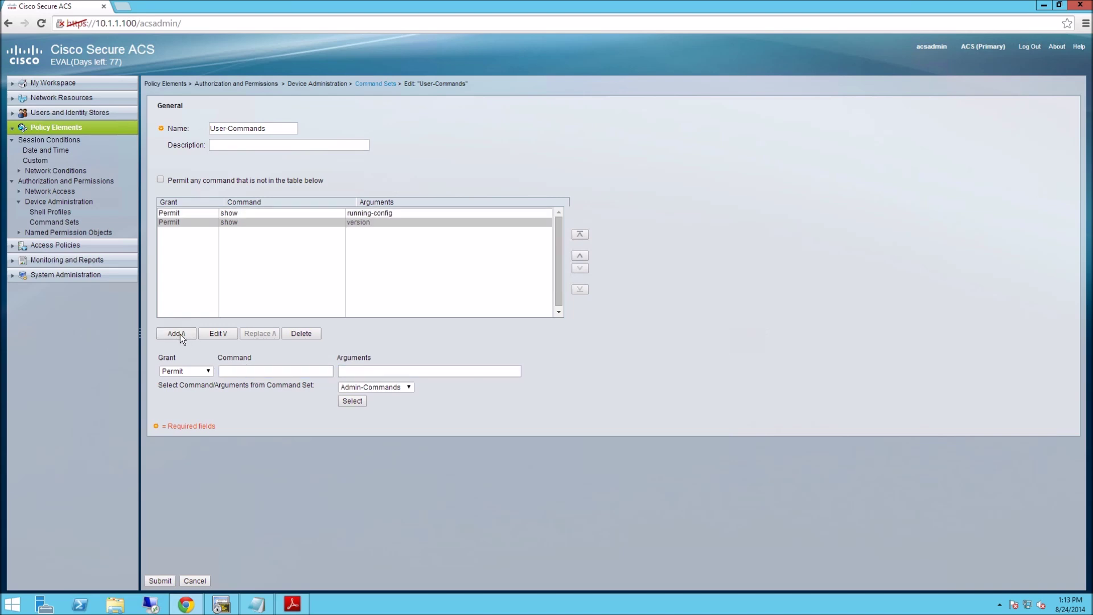
Add Permit rules for show arp and show interface, then submit User-Commands.
{"action": "left_click", "coordinate": [252, 377]}
{"action": "type", "text": "show"}
{"action": "key", "text": "Tab"}
{"action": "type", "text": "arp"}
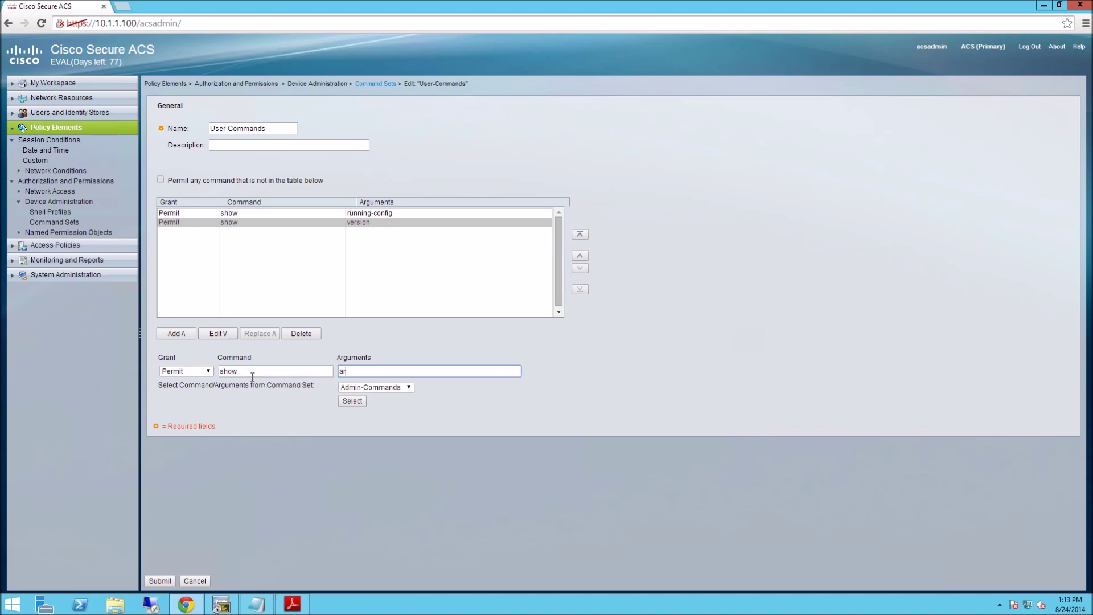
{"action": "left_click", "coordinate": [175, 334]}
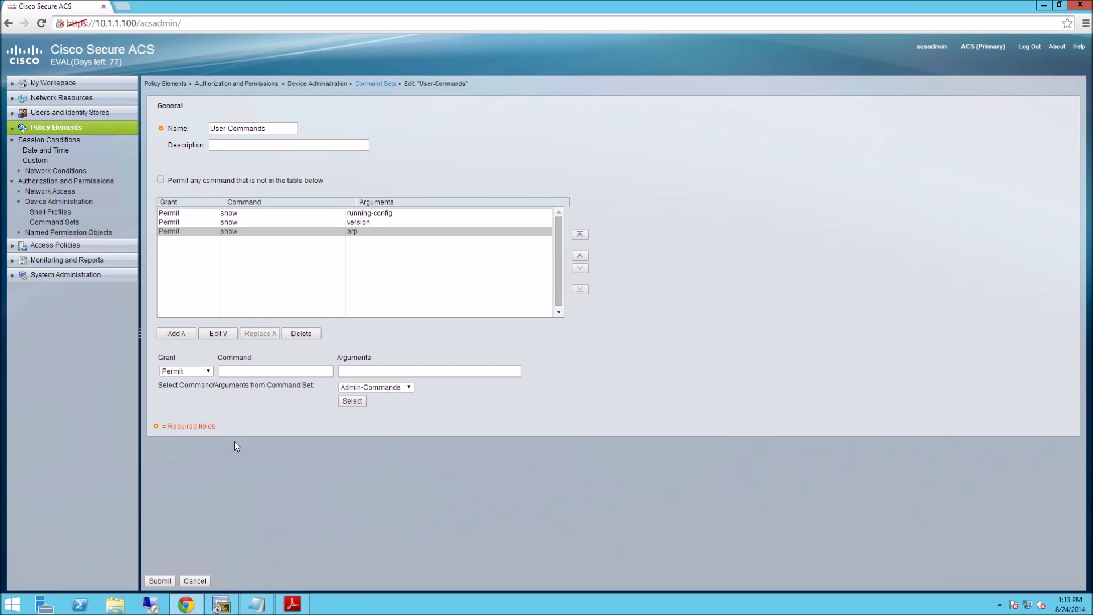
{"action": "left_click", "coordinate": [258, 371]}
{"action": "type", "text": "show"}
{"action": "key", "text": "Tab"}
{"action": "type", "text": "interface"}
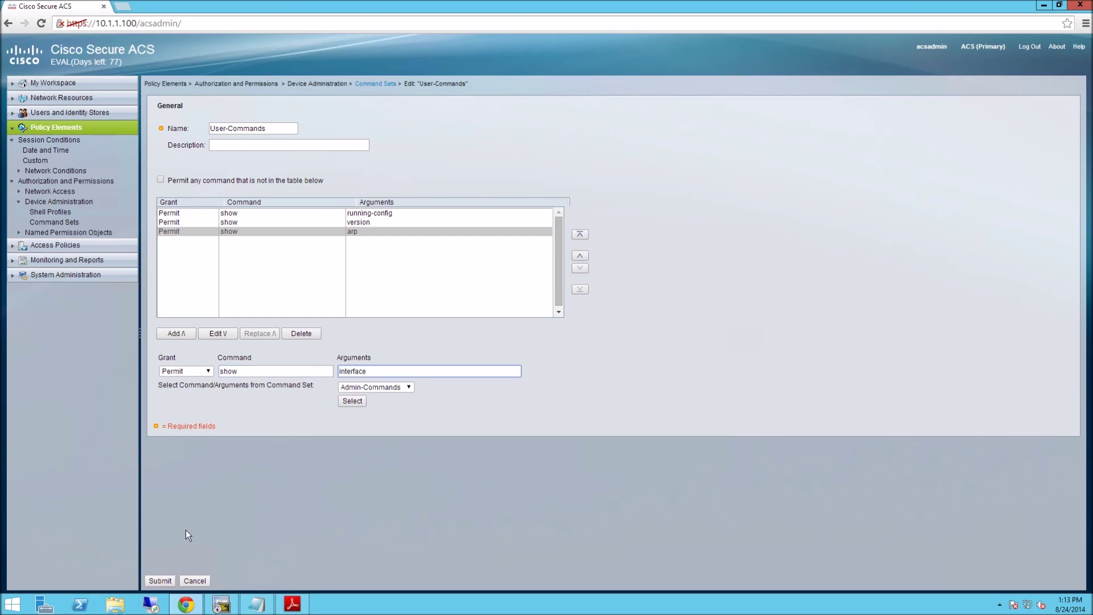
{"action": "left_click", "coordinate": [182, 333]}
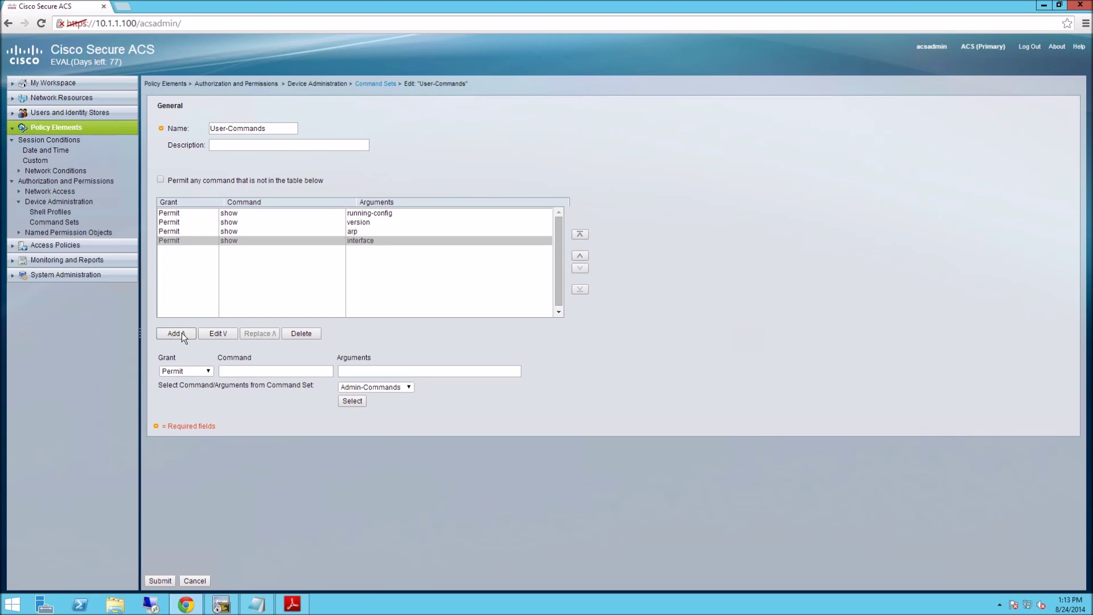
{"action": "left_click", "coordinate": [161, 582]}
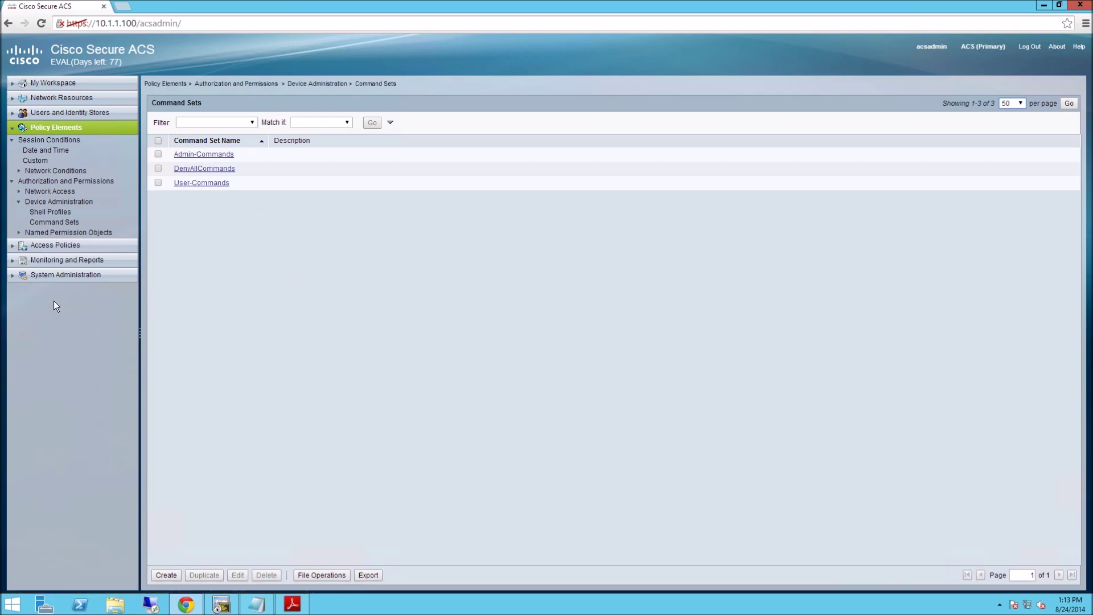
In the device admin authorization policy, remove the Time And Date condition and add Command Sets results.
{"action": "left_click", "coordinate": [15, 246]}
{"action": "left_click", "coordinate": [19, 184]}
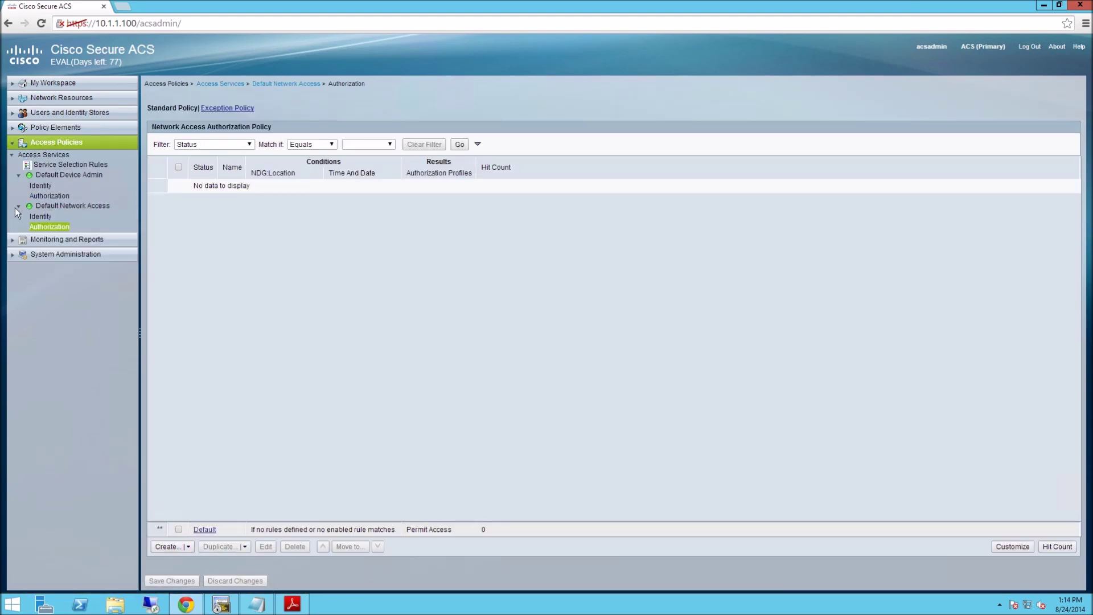
{"action": "left_click", "coordinate": [46, 195]}
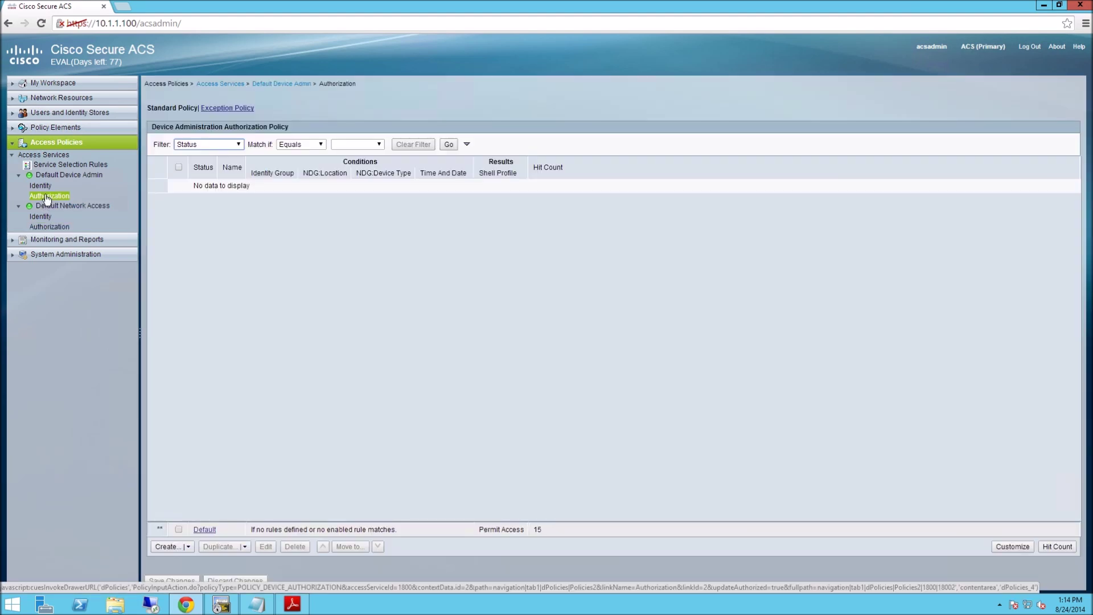
{"action": "left_click", "coordinate": [1025, 548]}
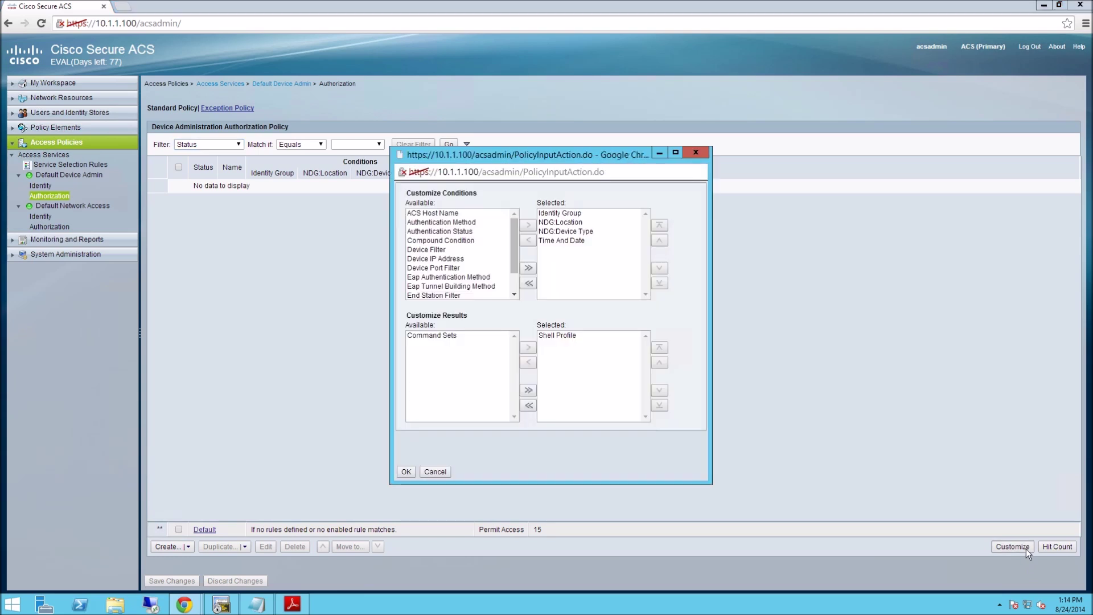
{"action": "left_click", "coordinate": [560, 242]}
{"action": "left_click", "coordinate": [527, 241]}
{"action": "left_click", "coordinate": [419, 337]}
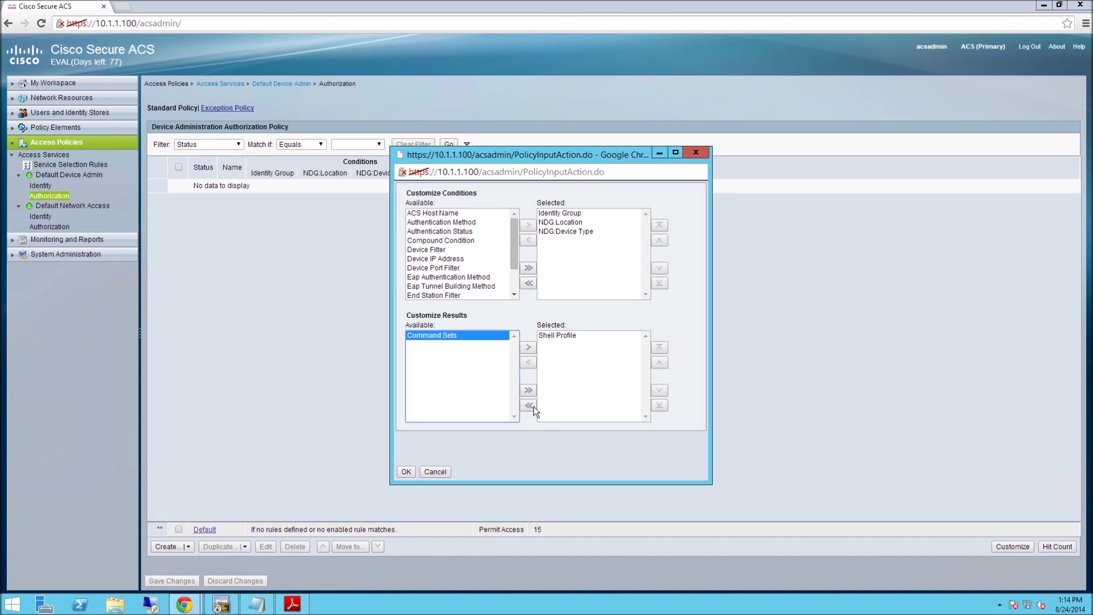
{"action": "left_click", "coordinate": [525, 349]}
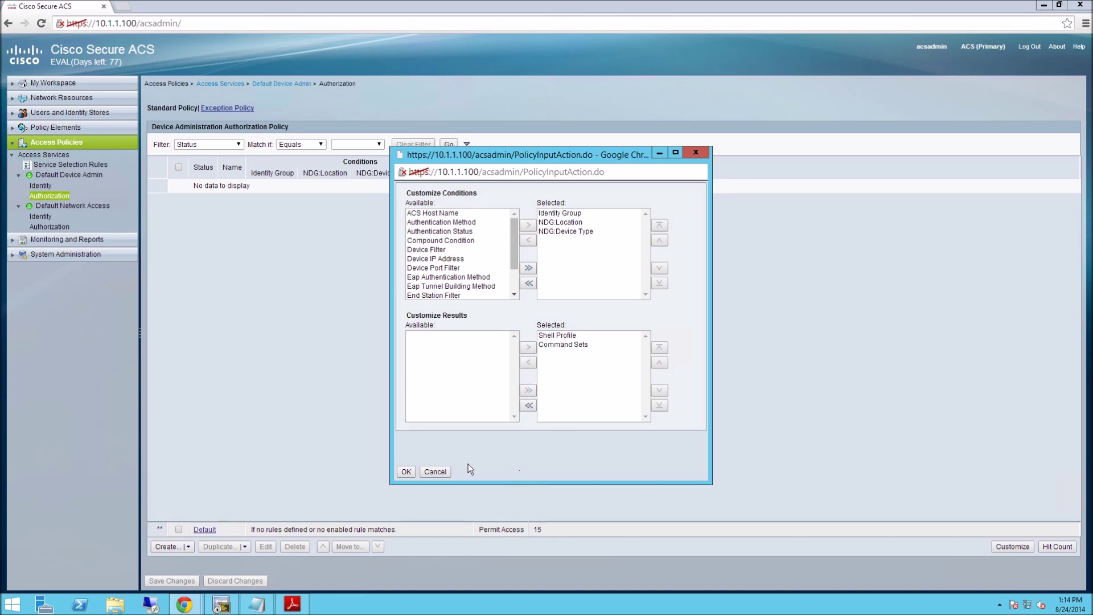
Apply the new policy columns and start a rule matching identity group Admin-Users.
{"action": "left_click", "coordinate": [409, 472]}
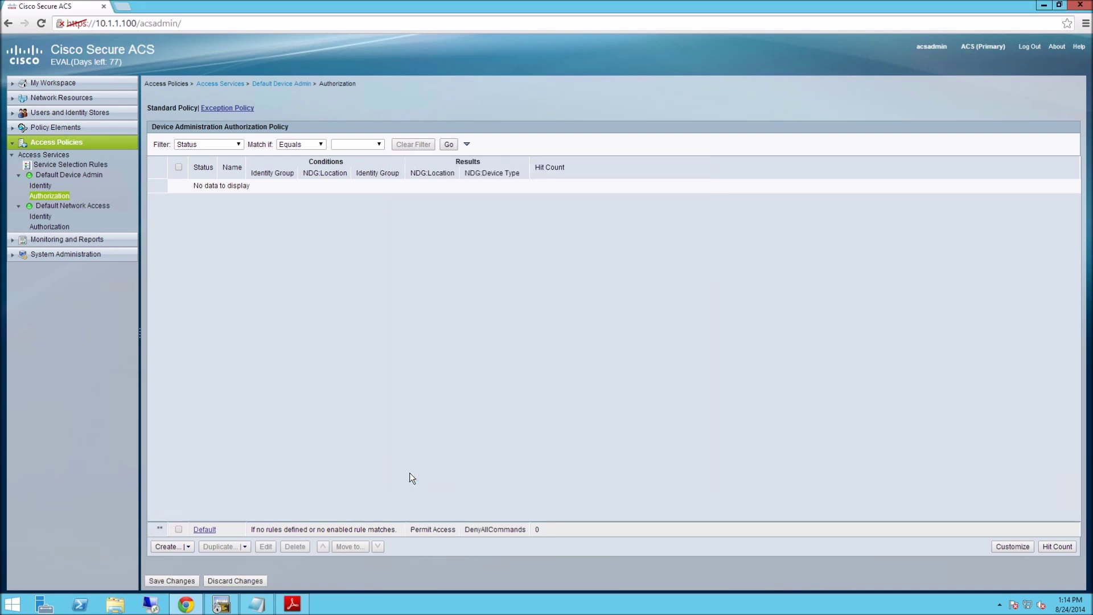
{"action": "left_click", "coordinate": [168, 547]}
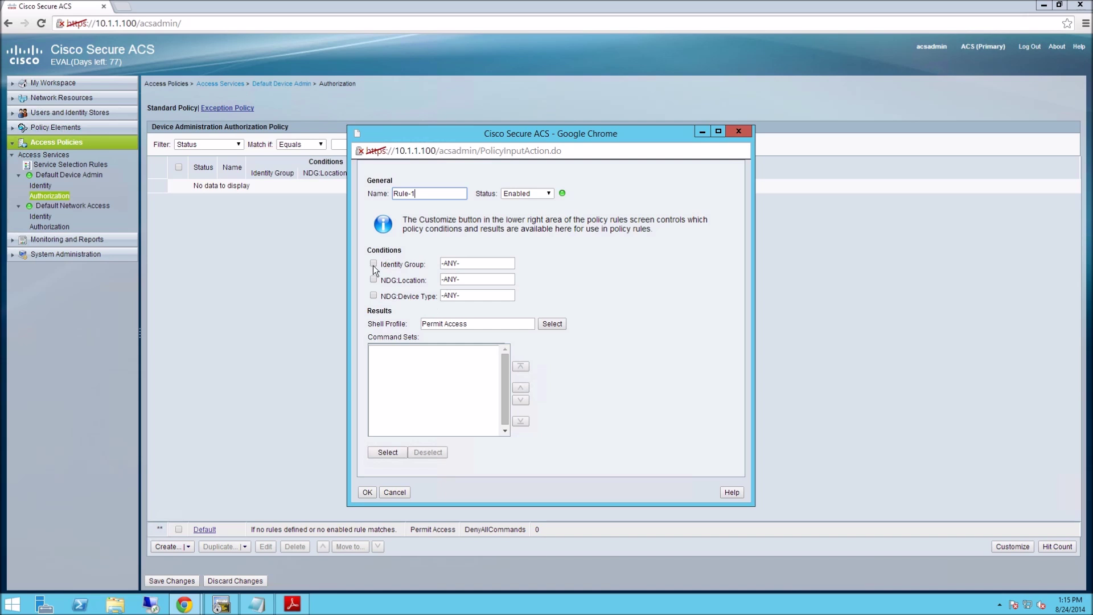
{"action": "left_click", "coordinate": [373, 265]}
{"action": "left_click", "coordinate": [570, 263]}
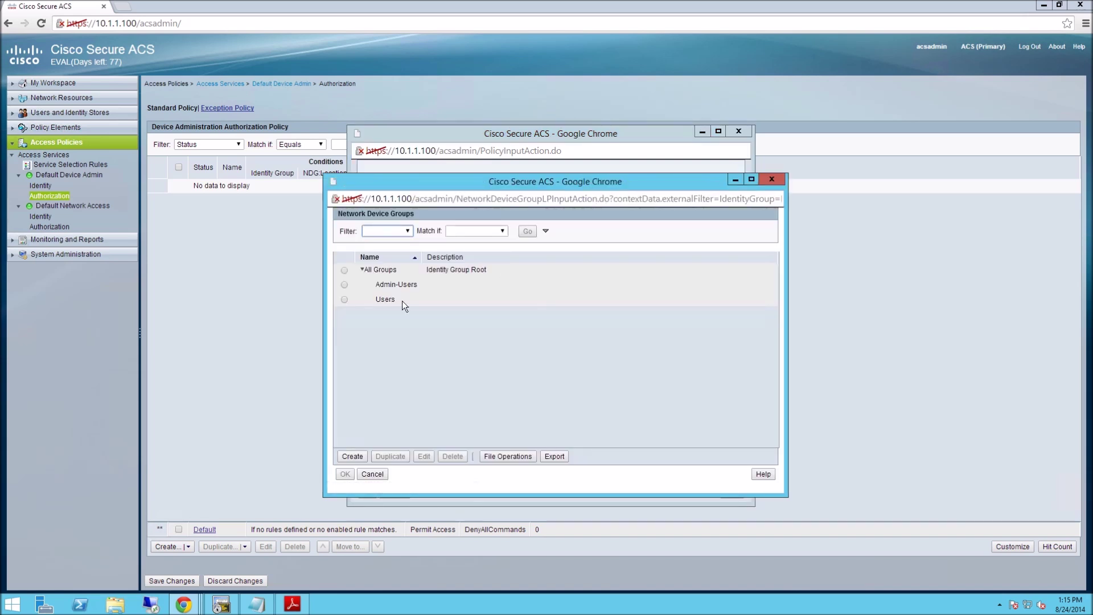
{"action": "left_click", "coordinate": [344, 284]}
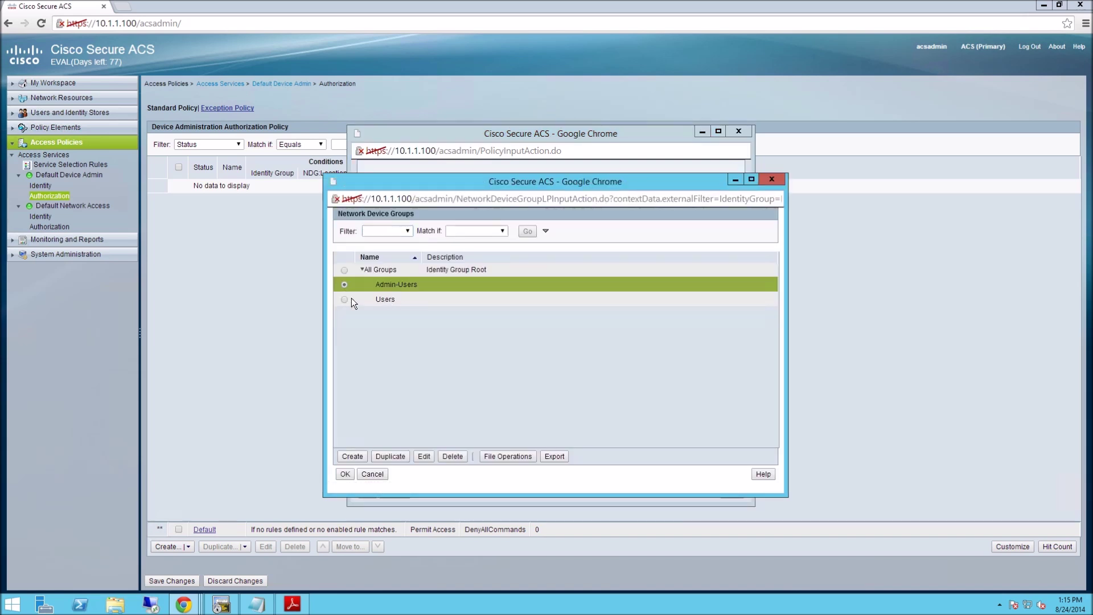
{"action": "left_click", "coordinate": [346, 475]}
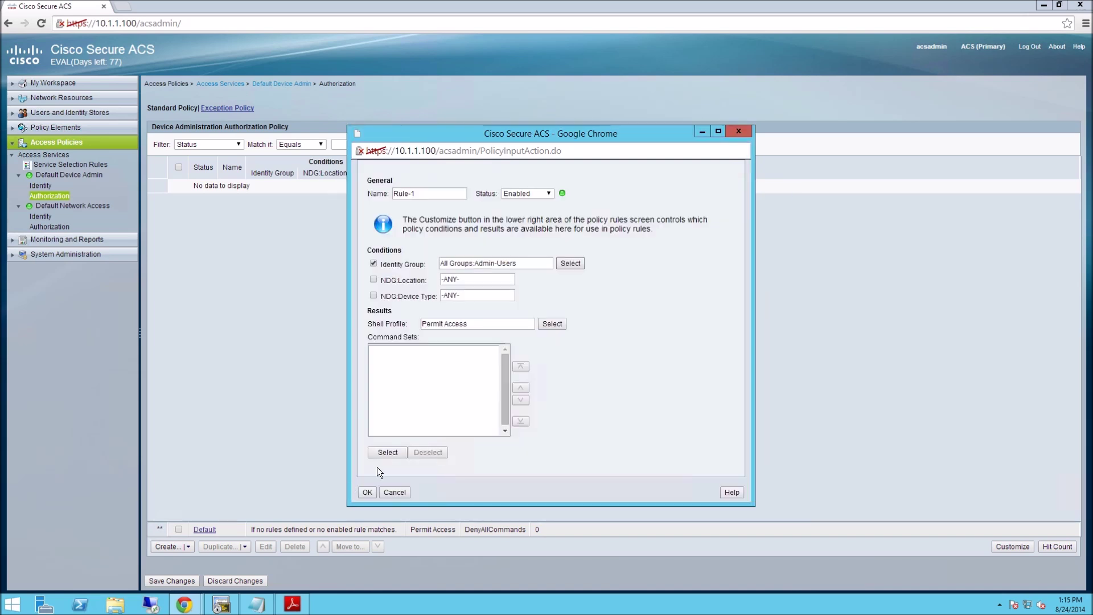
Add rule conditions for location LAB and device type ASA.
{"action": "left_click", "coordinate": [374, 279]}
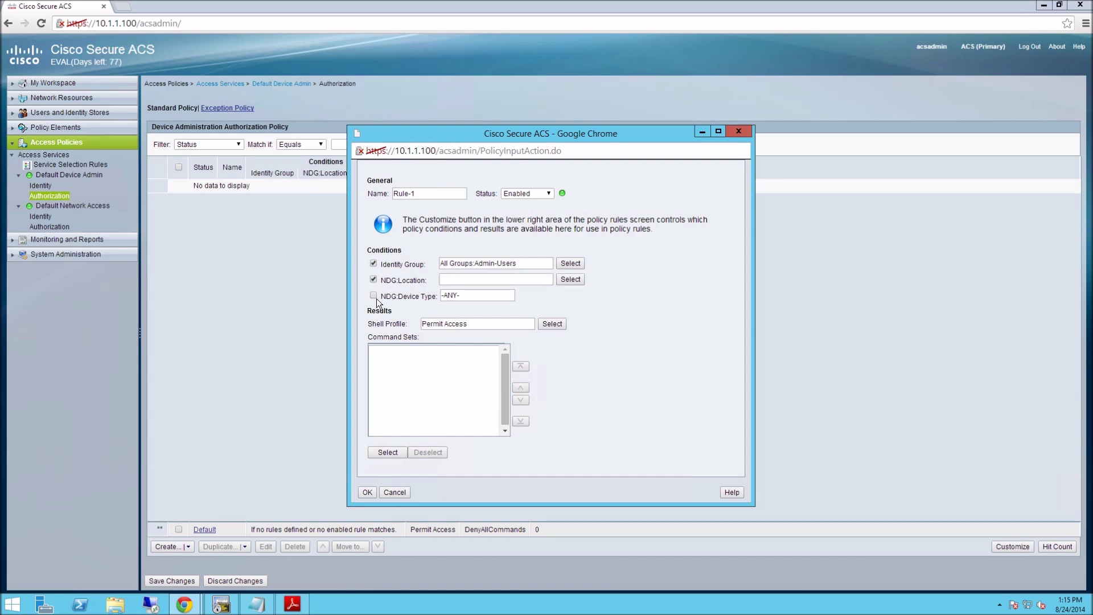
{"action": "left_click", "coordinate": [571, 279]}
{"action": "left_click", "coordinate": [344, 285]}
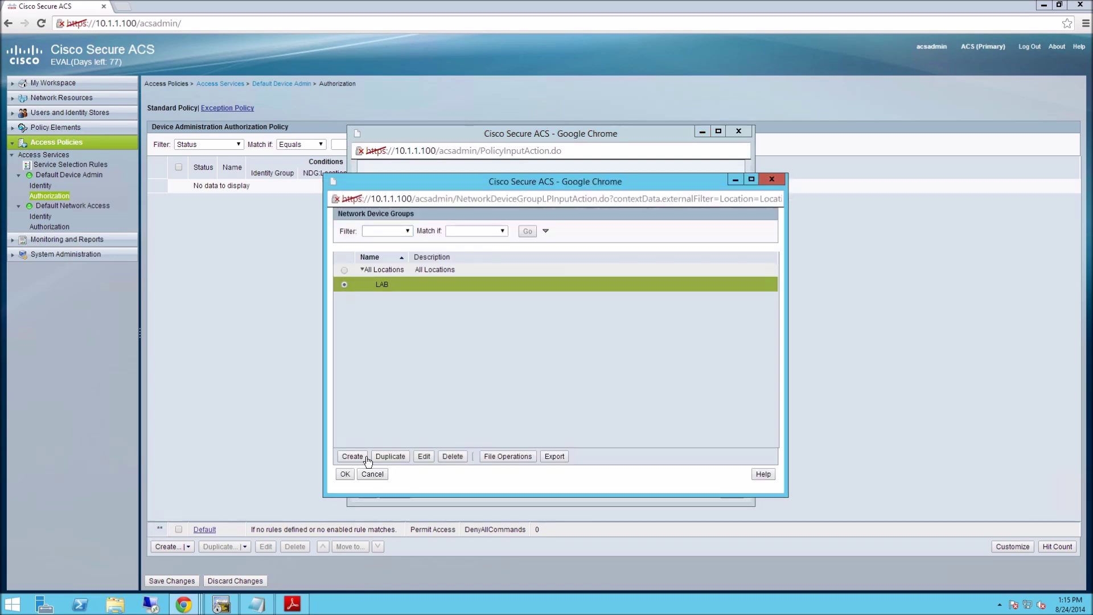
{"action": "left_click", "coordinate": [346, 474]}
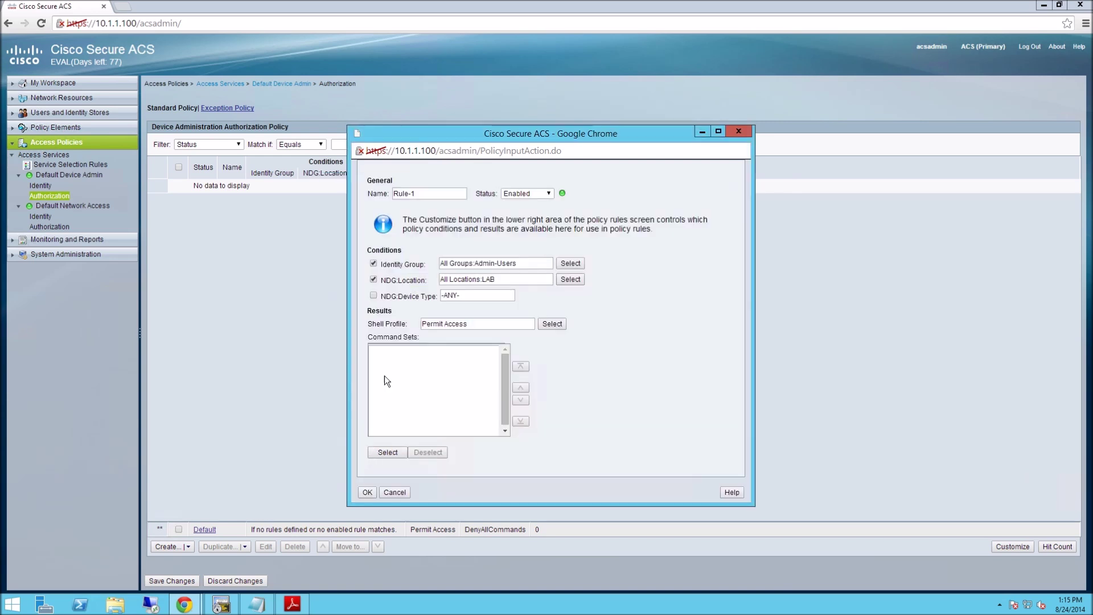
{"action": "left_click", "coordinate": [373, 295]}
{"action": "left_click", "coordinate": [571, 295]}
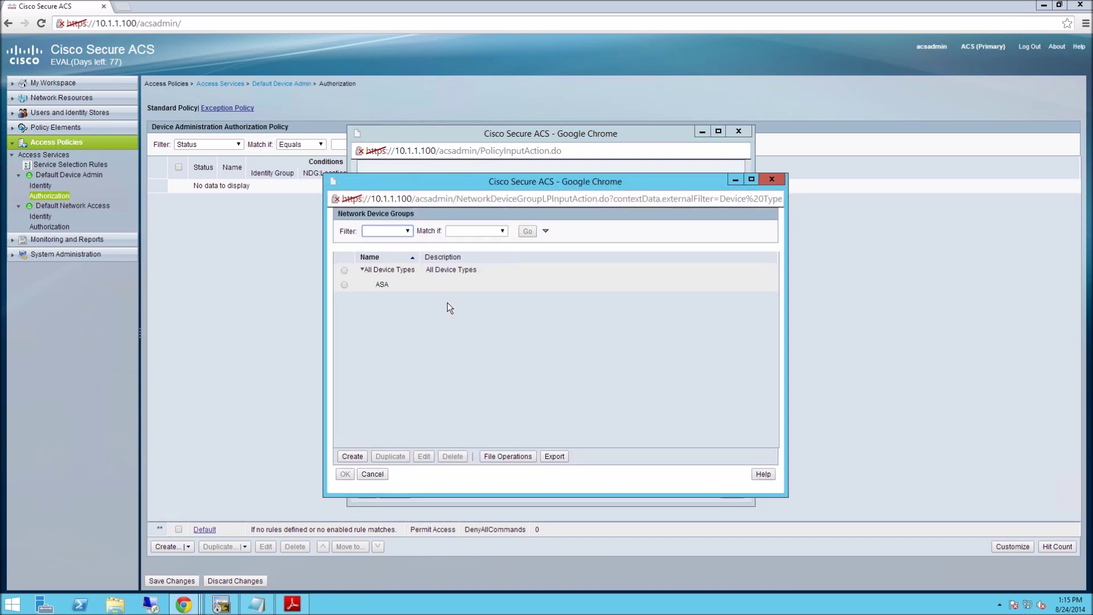
{"action": "left_click", "coordinate": [344, 285]}
{"action": "left_click", "coordinate": [345, 474]}
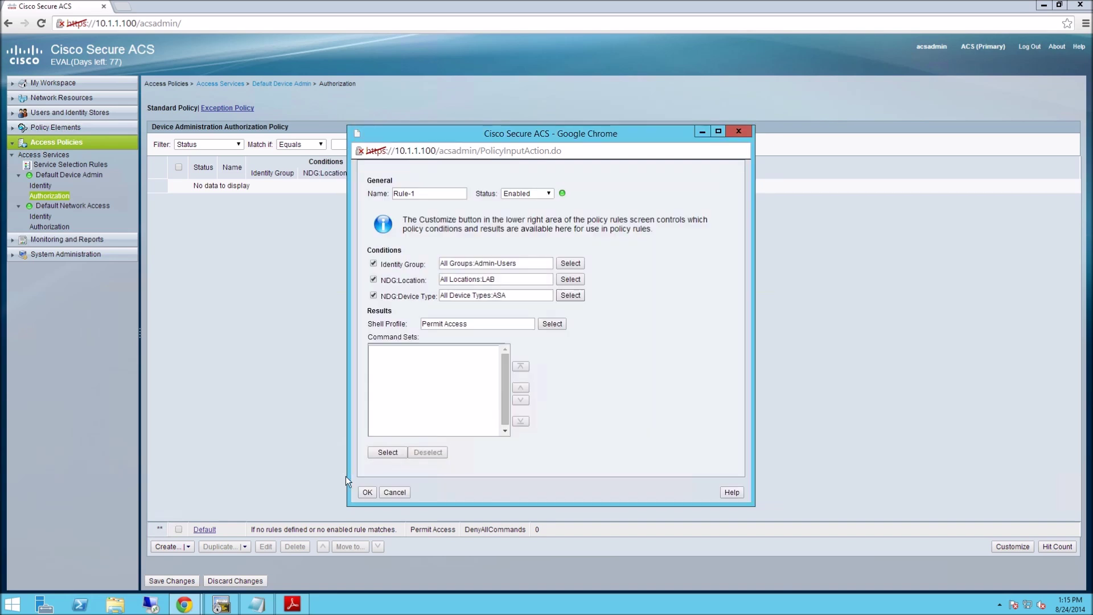
Give the rule the Admin-Shell profile and Admin-Commands command set, saving it as Rule-1.
{"action": "left_click", "coordinate": [551, 323]}
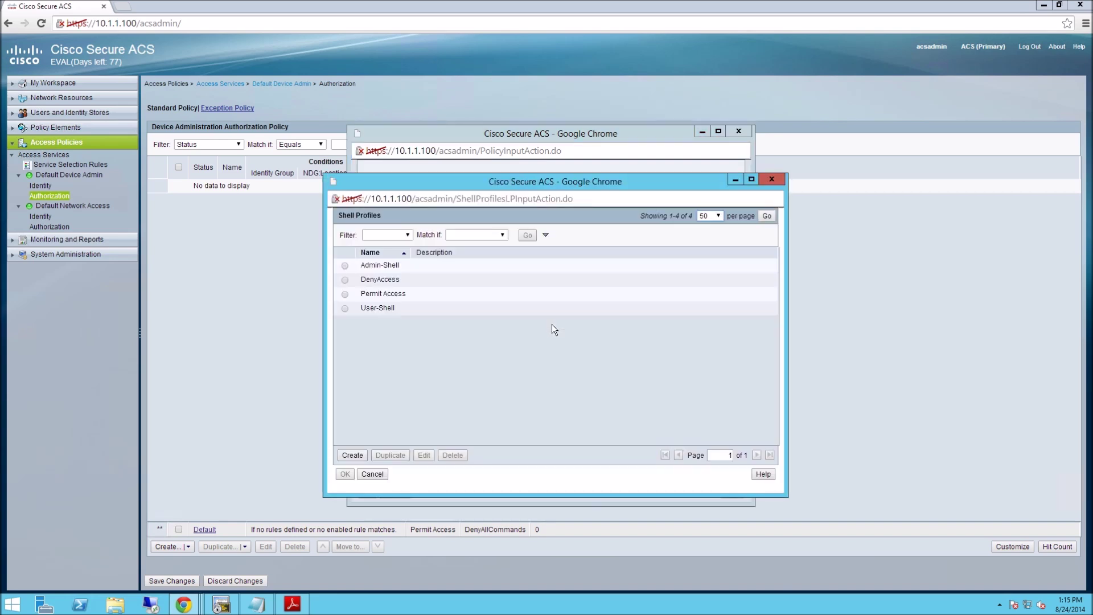
{"action": "left_click", "coordinate": [346, 265]}
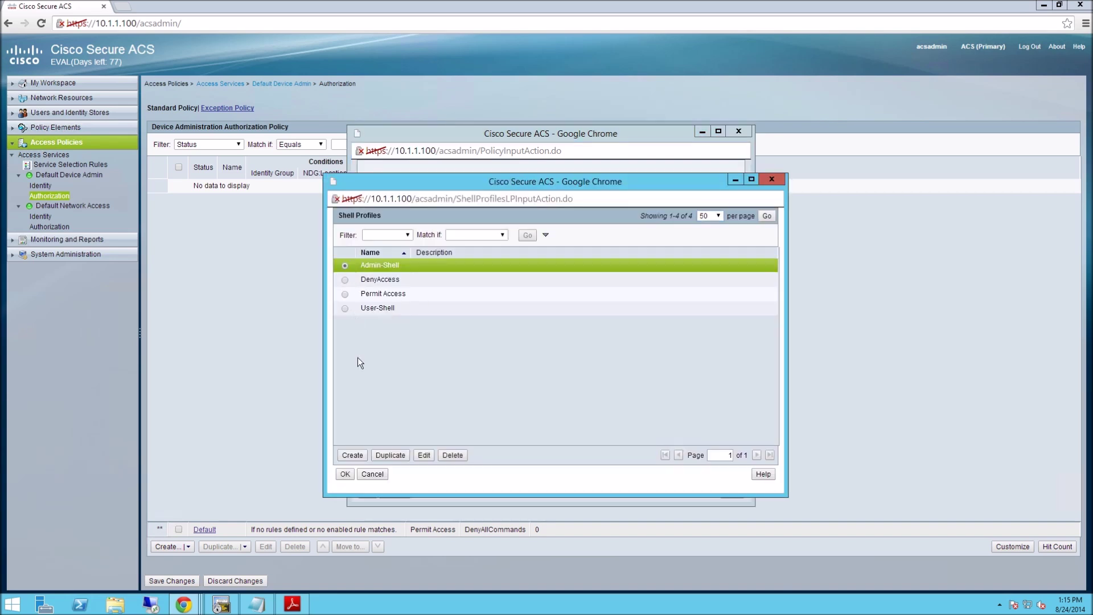
{"action": "left_click", "coordinate": [345, 474]}
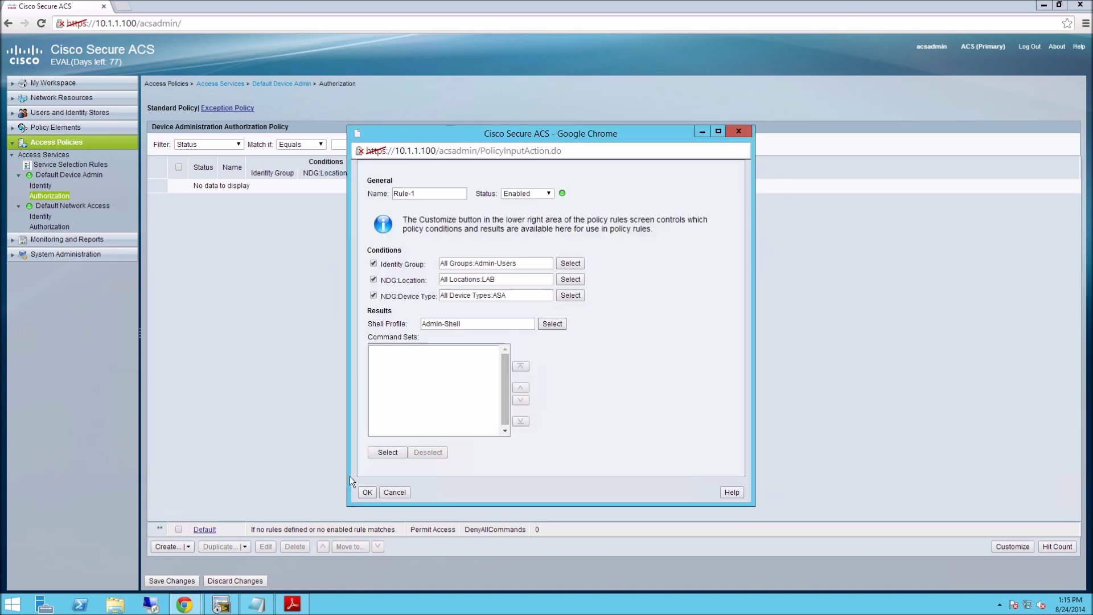
{"action": "left_click", "coordinate": [382, 452]}
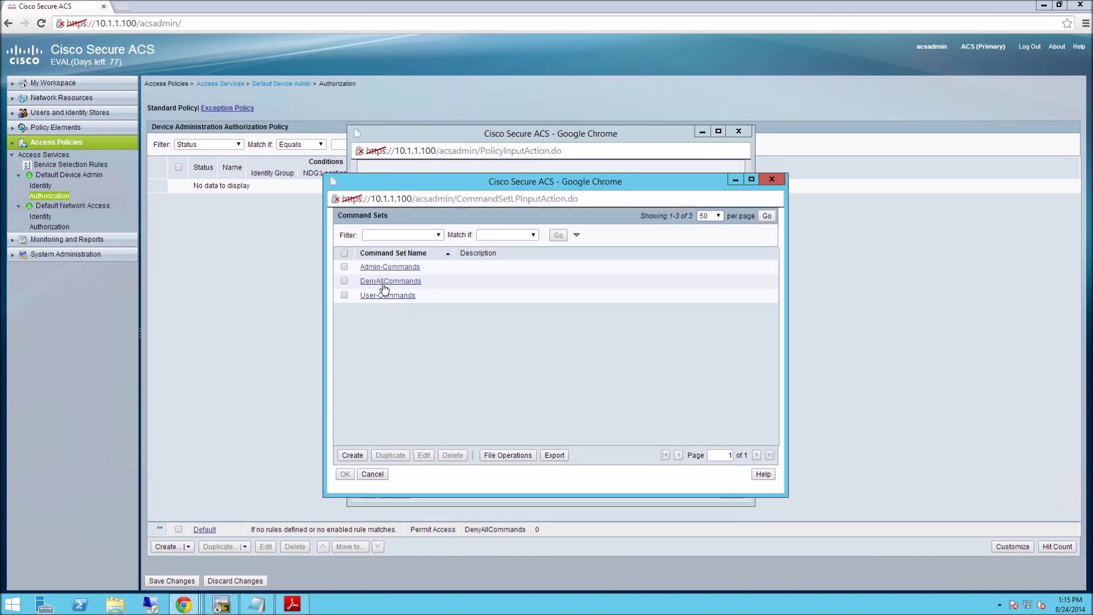
{"action": "left_click", "coordinate": [345, 266]}
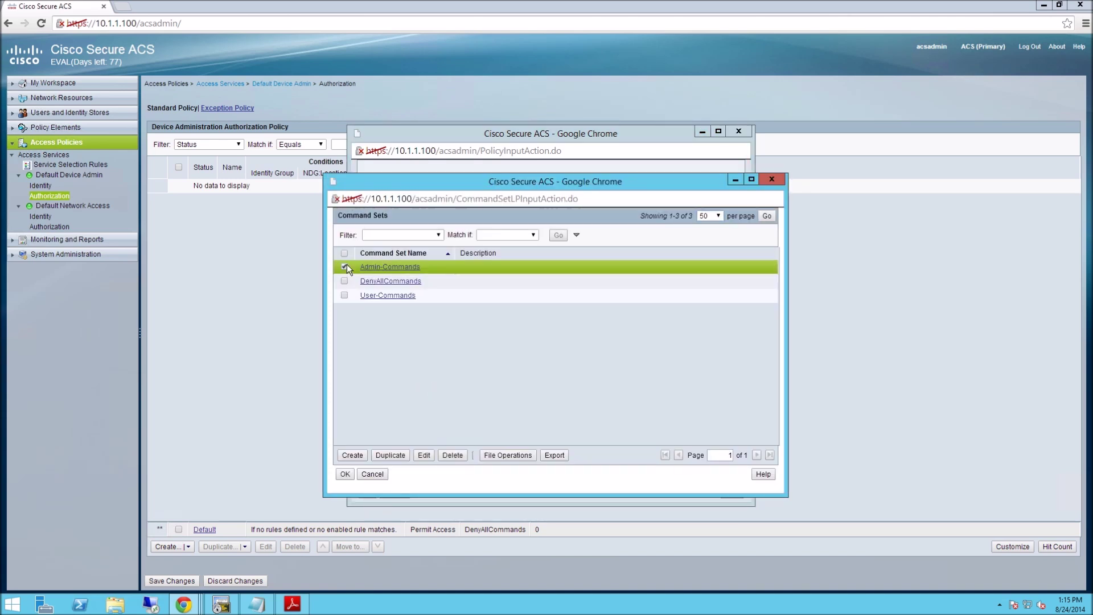
{"action": "left_click", "coordinate": [345, 474]}
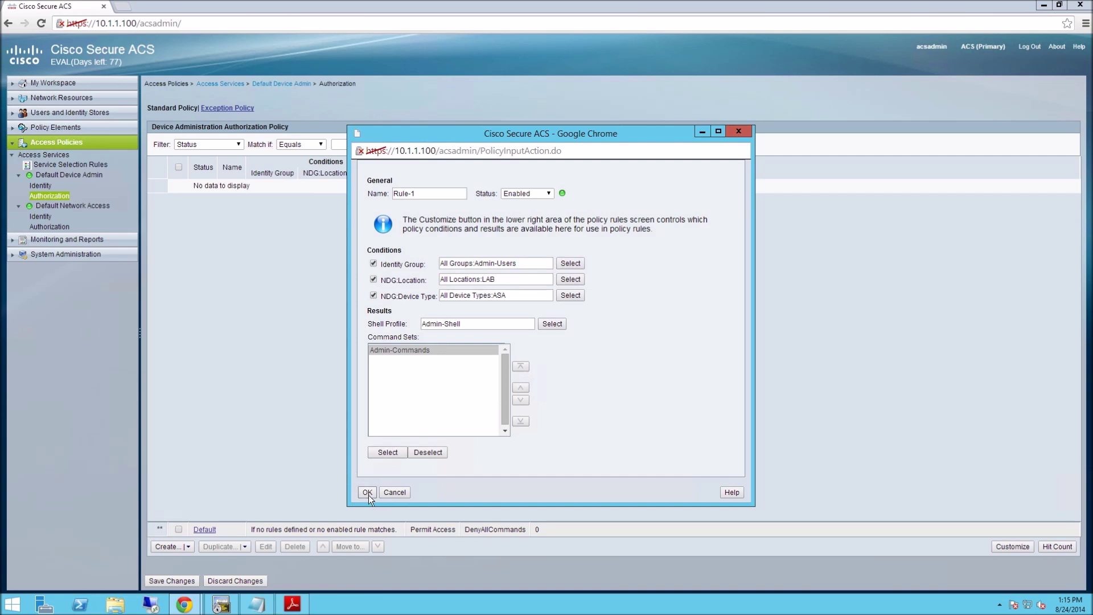
{"action": "left_click", "coordinate": [368, 492]}
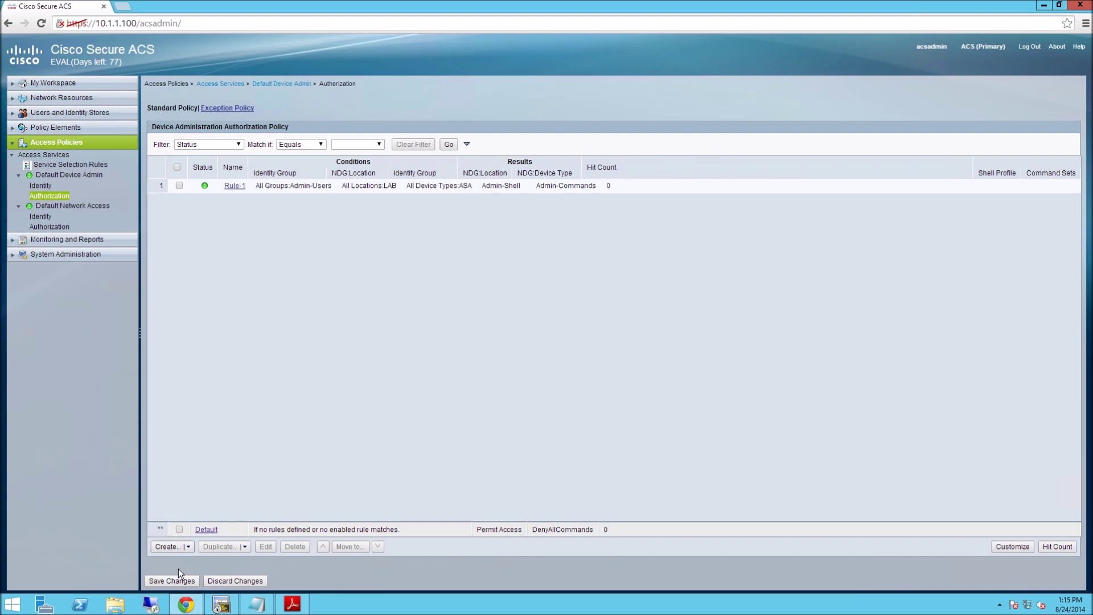
Start a second rule matching identity group Users.
{"action": "left_click", "coordinate": [168, 546]}
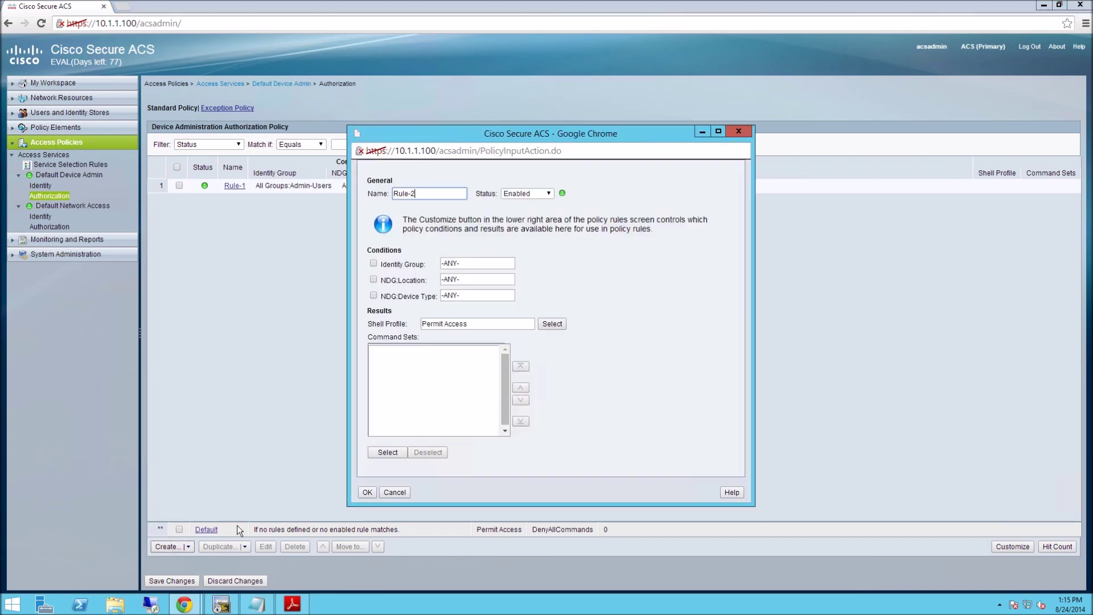
{"action": "left_click", "coordinate": [374, 263]}
{"action": "left_click", "coordinate": [571, 263]}
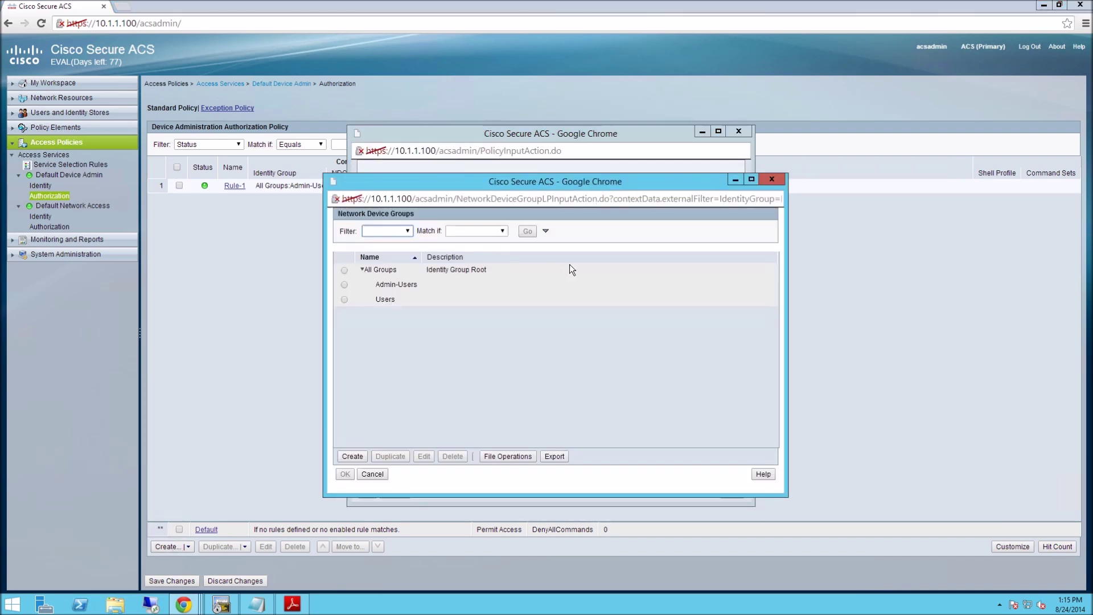
{"action": "left_click", "coordinate": [345, 300]}
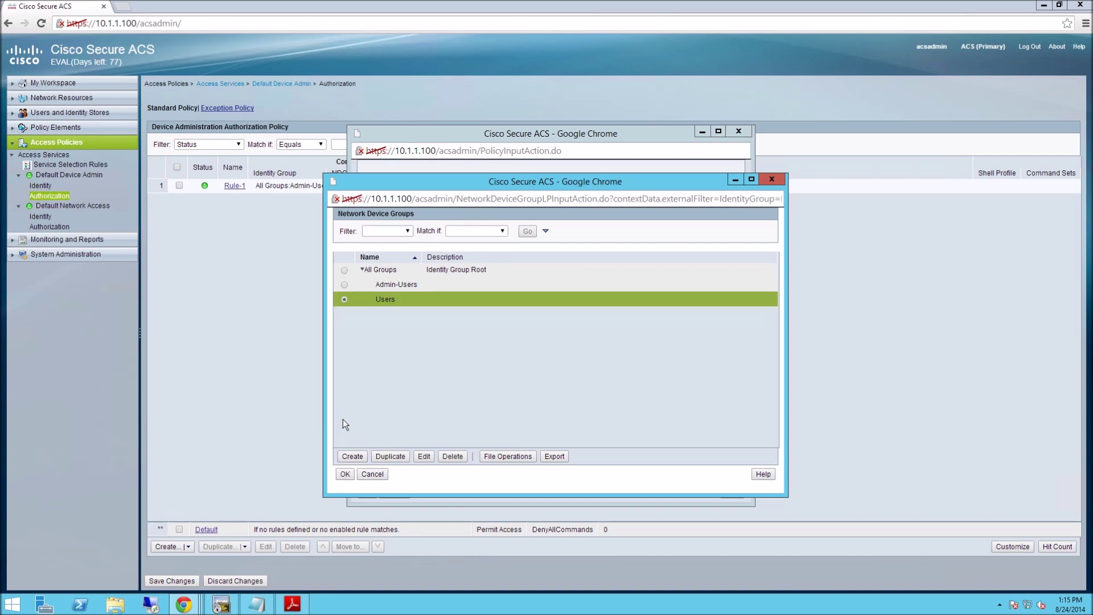
{"action": "left_click", "coordinate": [344, 475]}
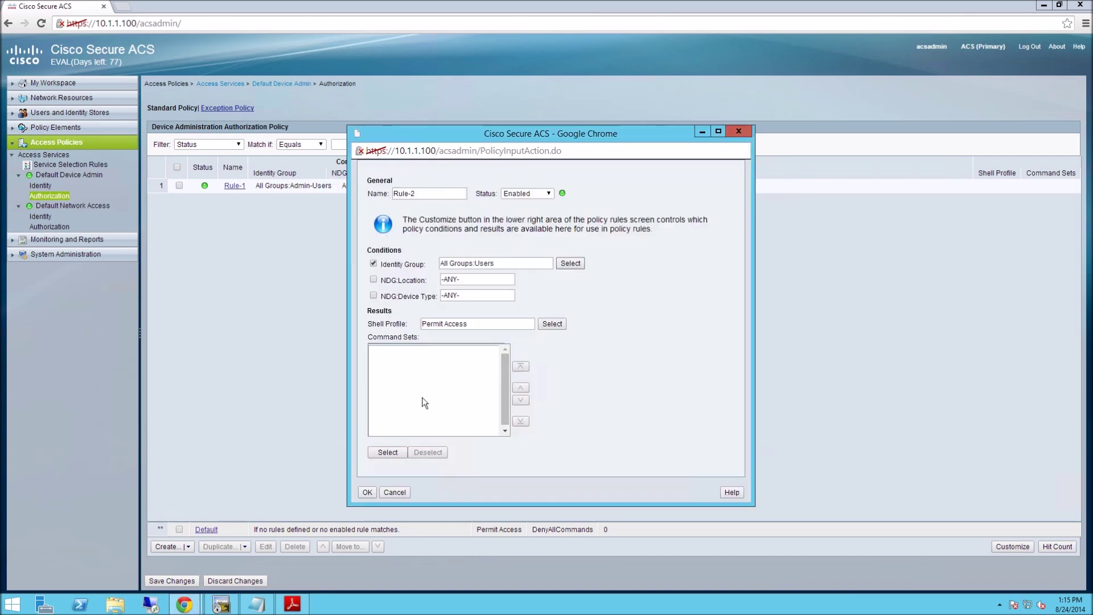
Add Rule-2 conditions for location LAB and device type ASA.
{"action": "left_click", "coordinate": [373, 280]}
{"action": "left_click", "coordinate": [569, 278]}
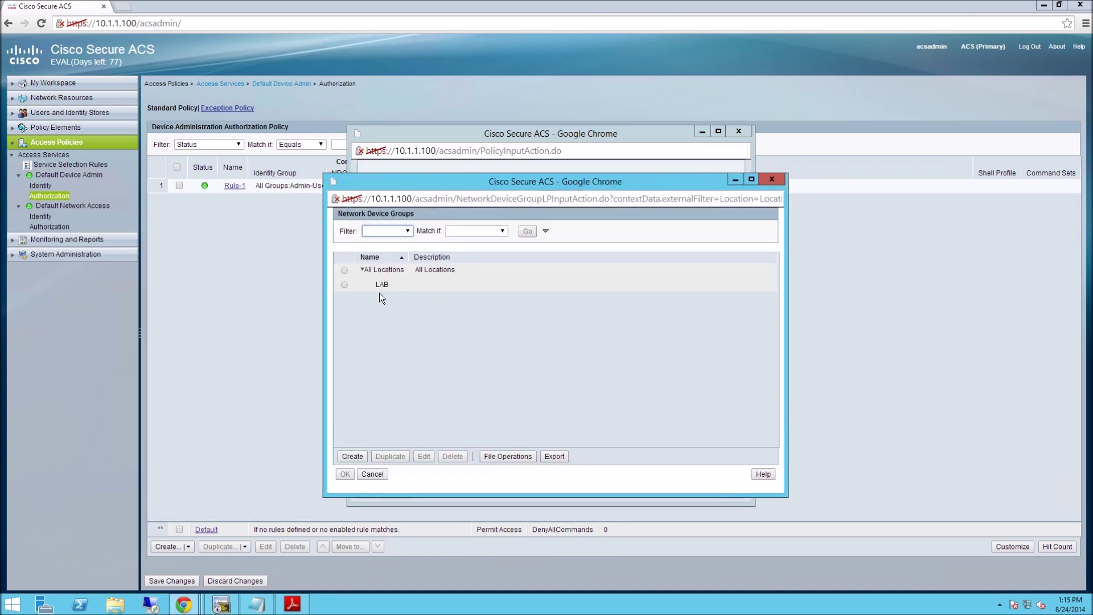
{"action": "left_click", "coordinate": [344, 284]}
{"action": "left_click", "coordinate": [344, 475]}
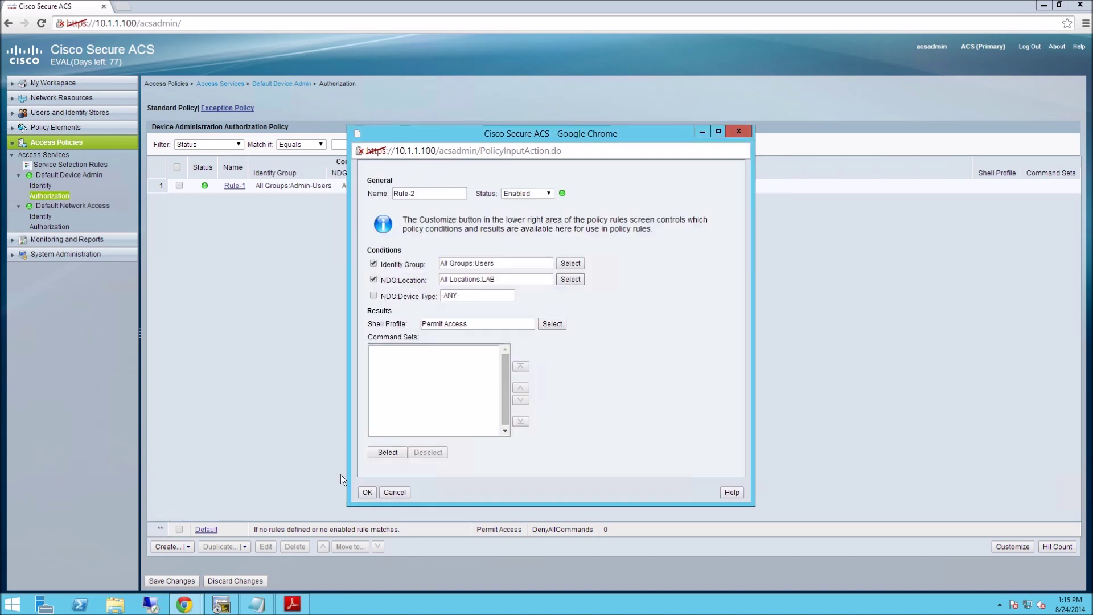
{"action": "left_click", "coordinate": [374, 295]}
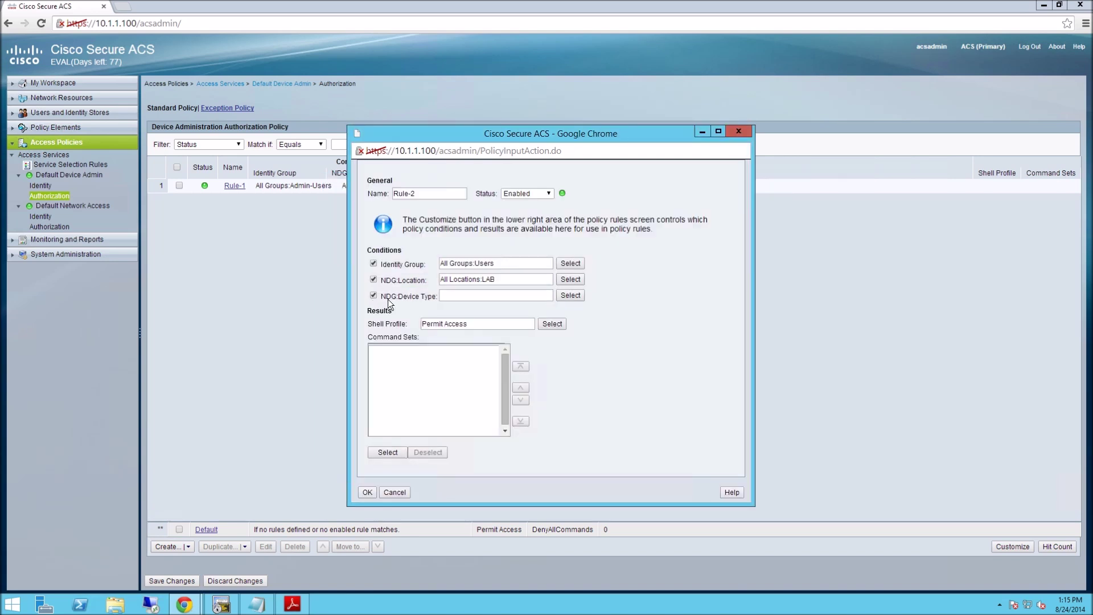
{"action": "left_click", "coordinate": [569, 295]}
{"action": "left_click", "coordinate": [344, 284]}
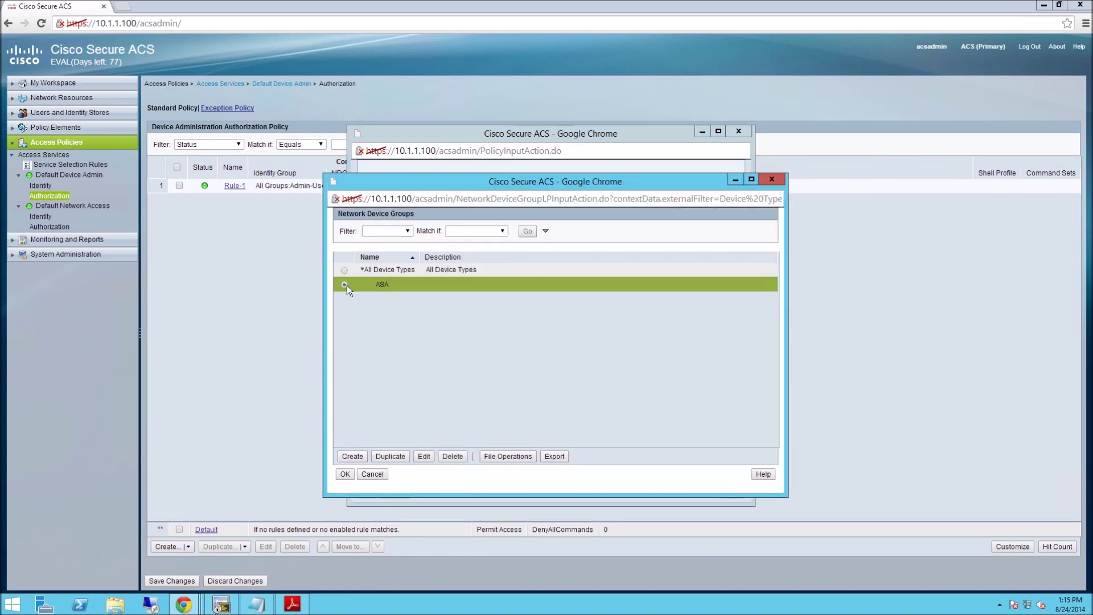
{"action": "left_click", "coordinate": [346, 475]}
Assign the User-Shell profile and User-Commands command set, then finish Rule-2.
{"action": "left_click", "coordinate": [551, 326]}
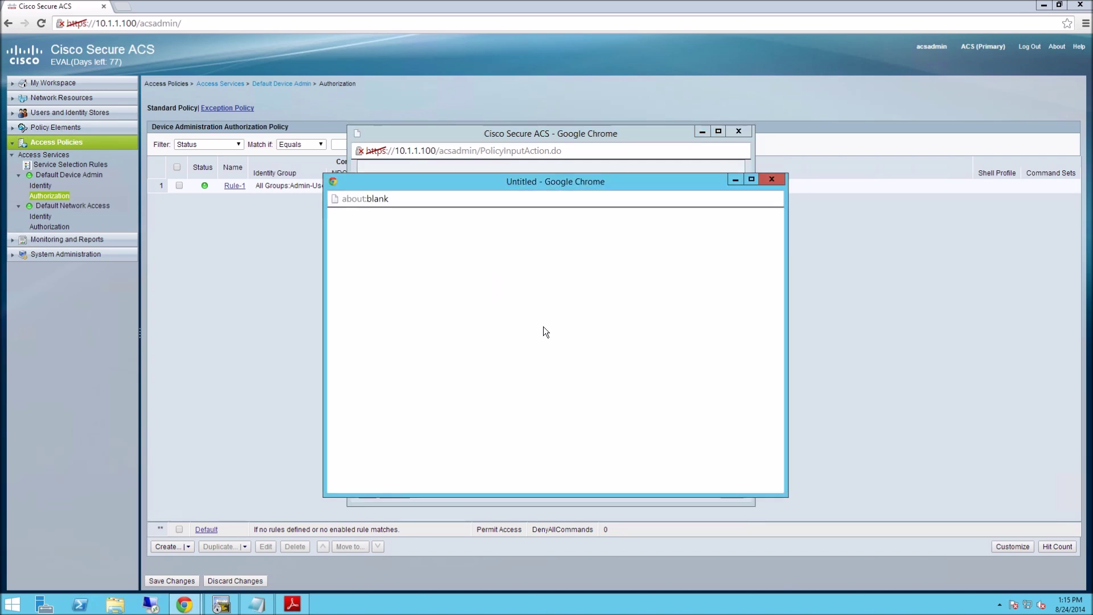
{"action": "left_click", "coordinate": [345, 308]}
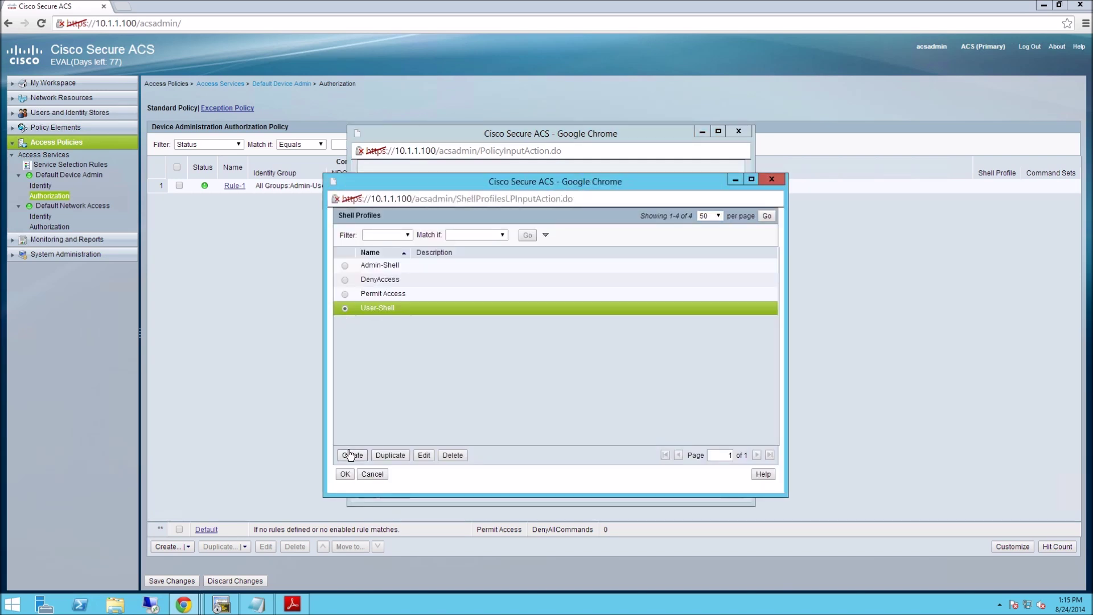
{"action": "left_click", "coordinate": [345, 474]}
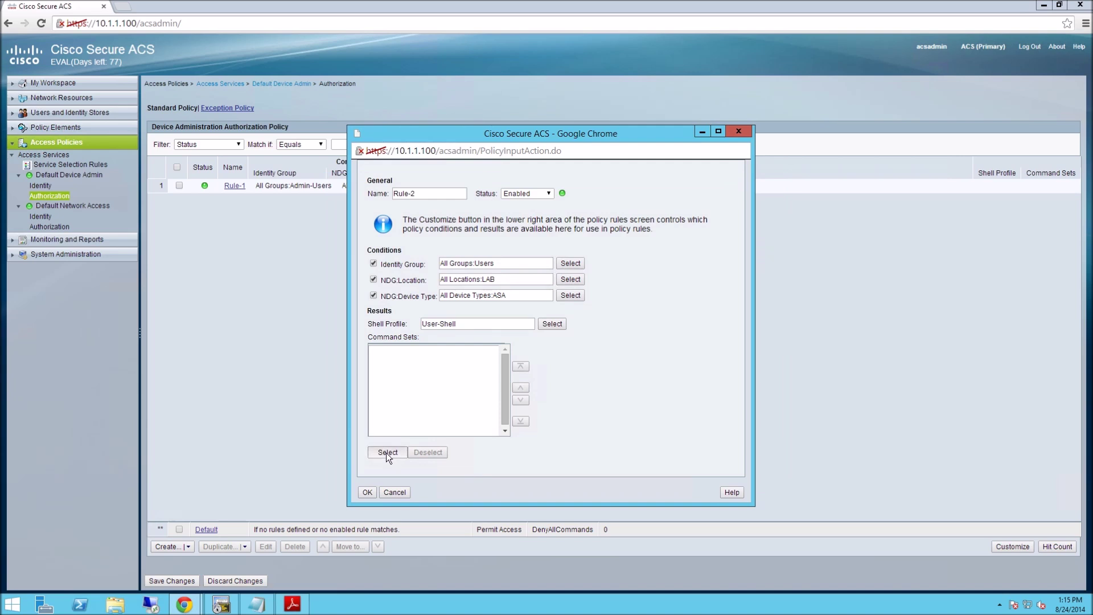
{"action": "left_click", "coordinate": [386, 452]}
{"action": "left_click", "coordinate": [344, 295]}
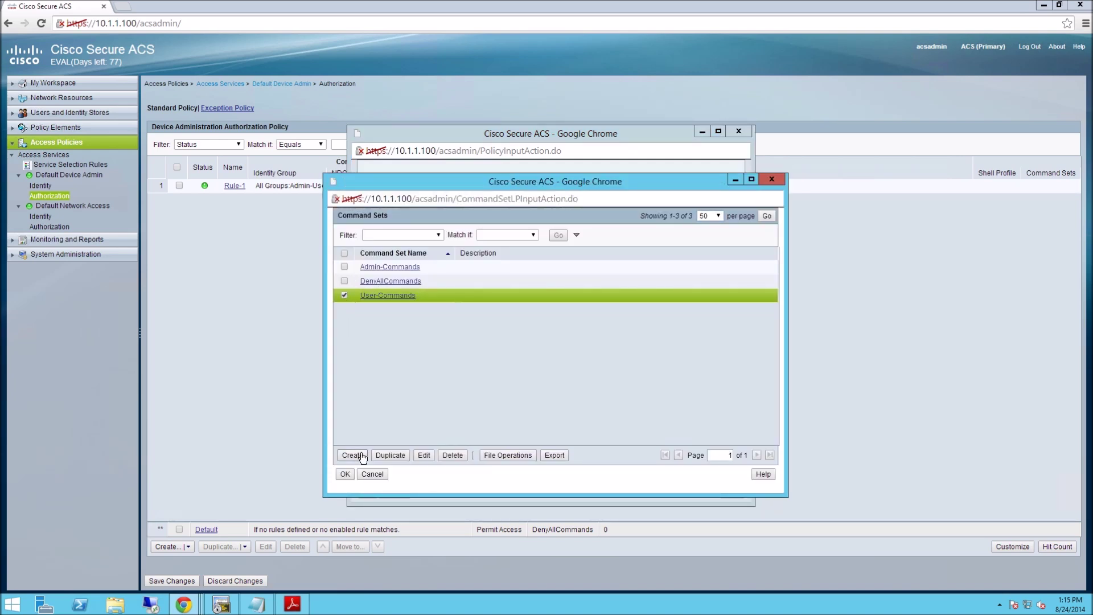
{"action": "left_click", "coordinate": [345, 474]}
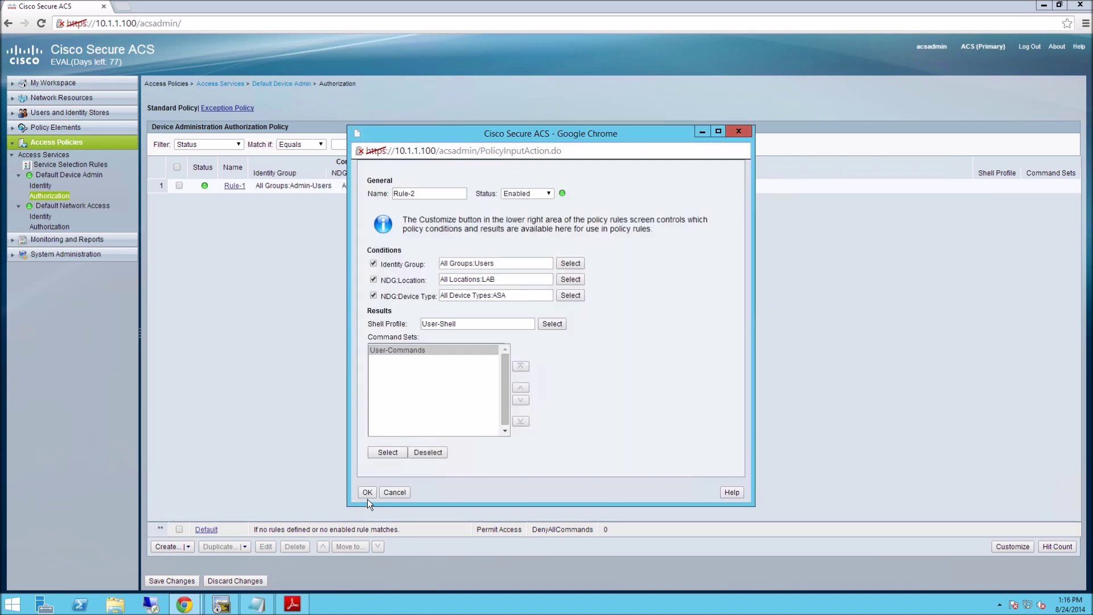
{"action": "left_click", "coordinate": [367, 493]}
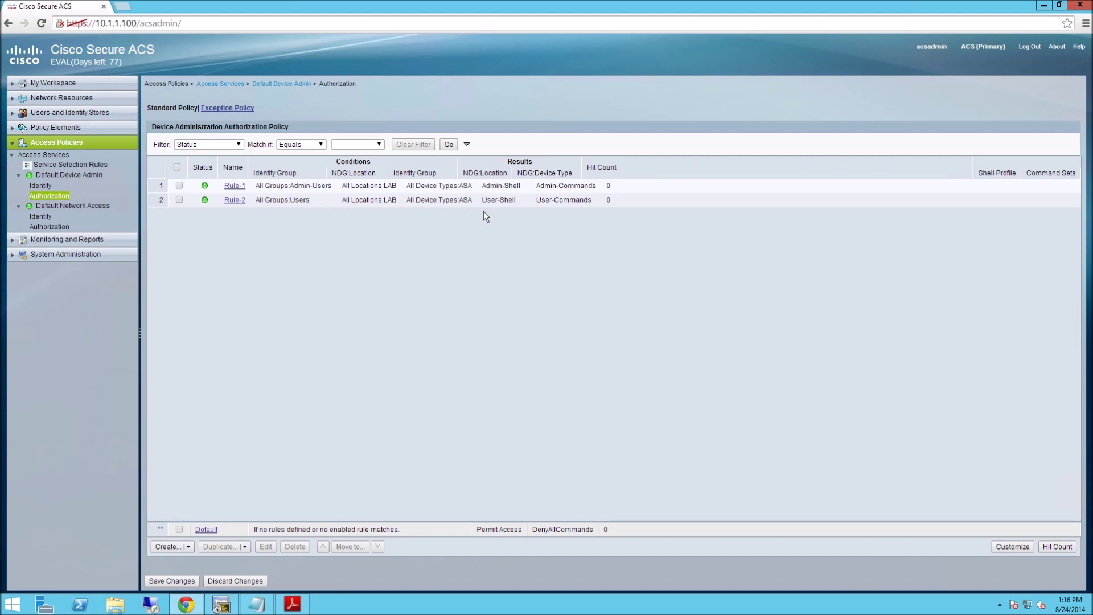
Save the Rule-1 and Rule-2 authorization policy changes, then bring up the ASA terminal.
{"action": "left_click", "coordinate": [172, 581]}
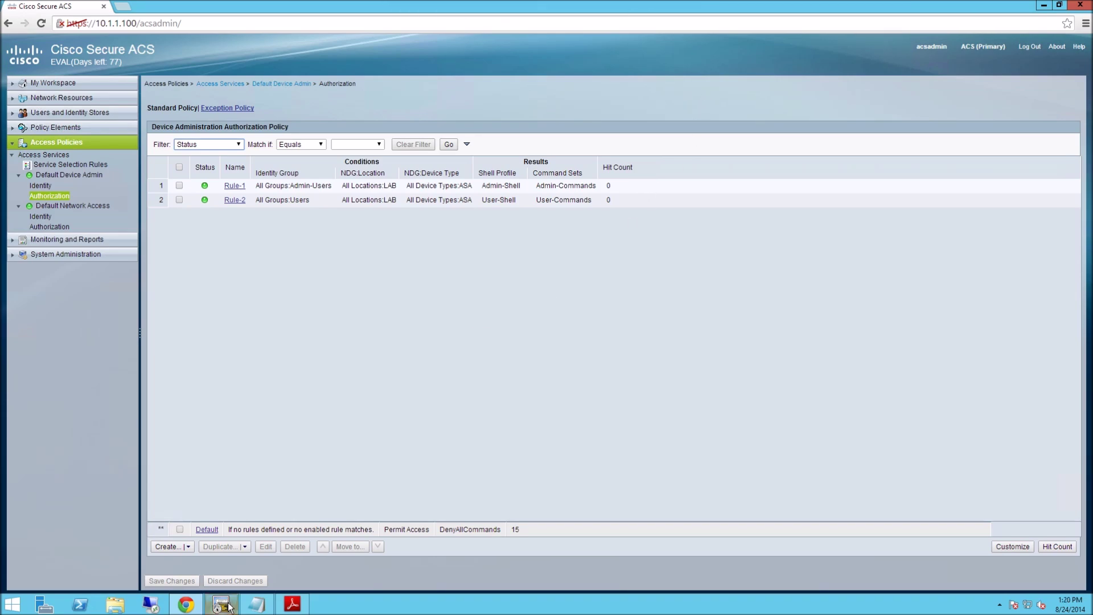
{"action": "left_click", "coordinate": [227, 606]}
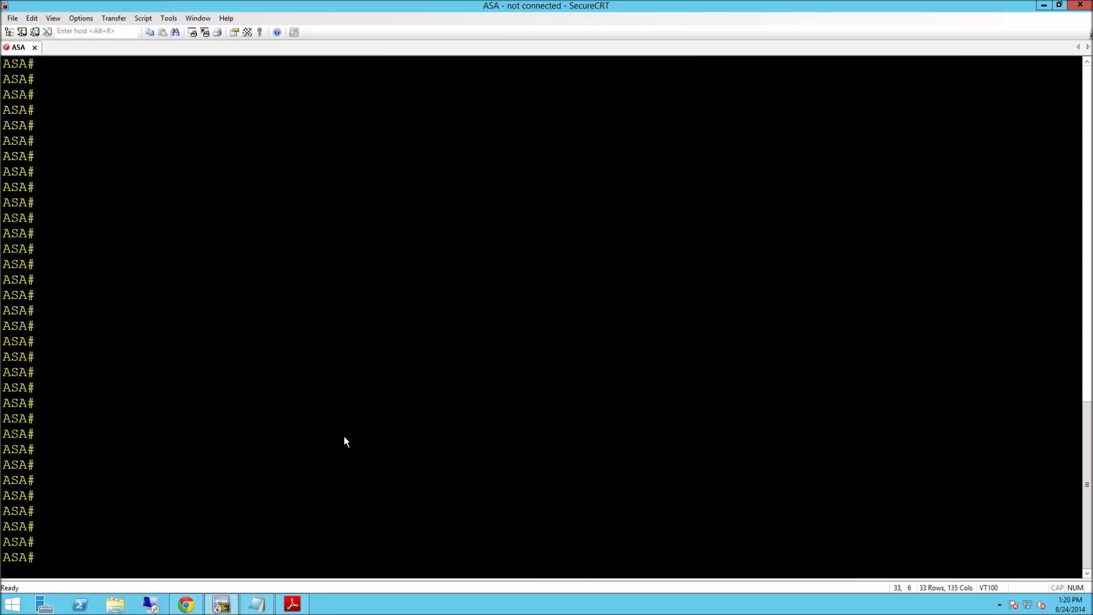
Reconnect the SSH session, log in with the lab credentials, and enter enable mode.
{"action": "key", "text": "Return"}
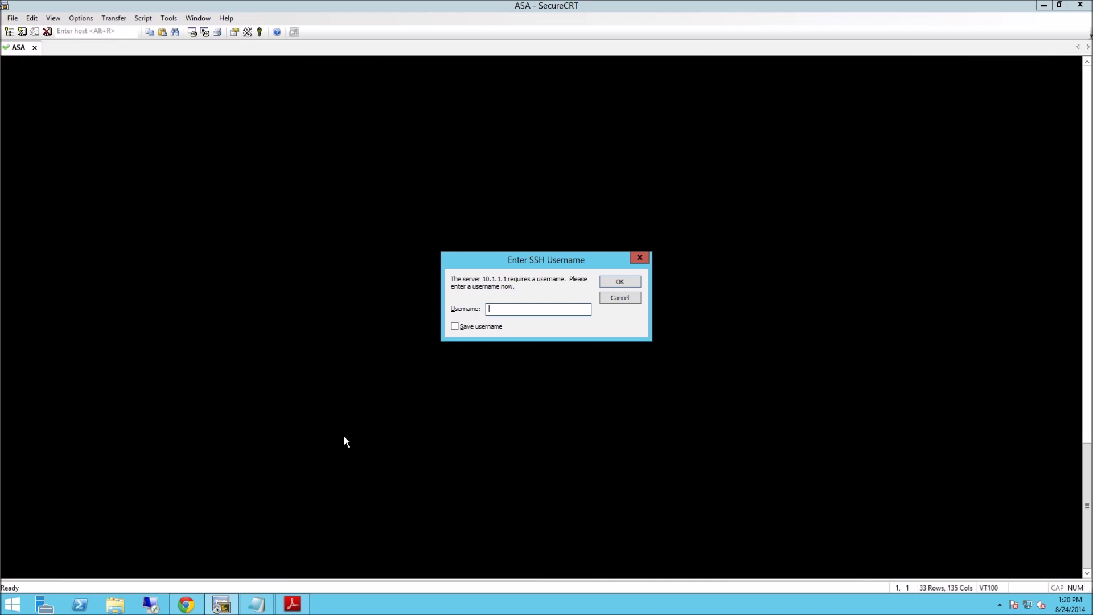
{"action": "type", "text": "cisco"}
{"action": "key", "text": "Return"}
{"action": "type", "text": "cisco"}
{"action": "key", "text": "Return"}
{"action": "type", "text": "en"}
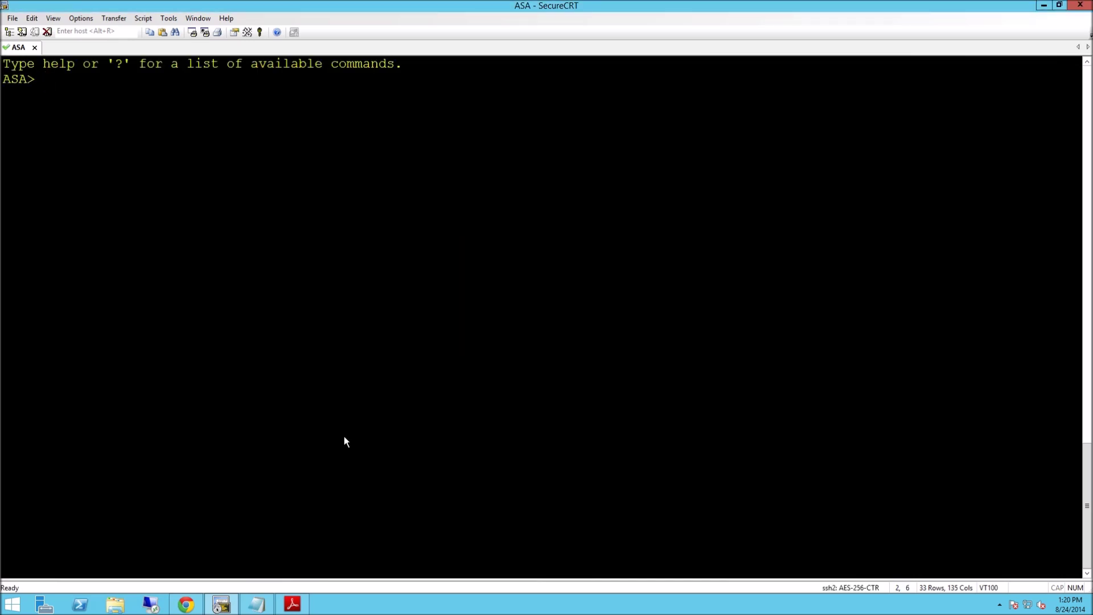
{"action": "key", "text": "Return"}
{"action": "type", "text": "cisco"}
{"action": "key", "text": "Return"}
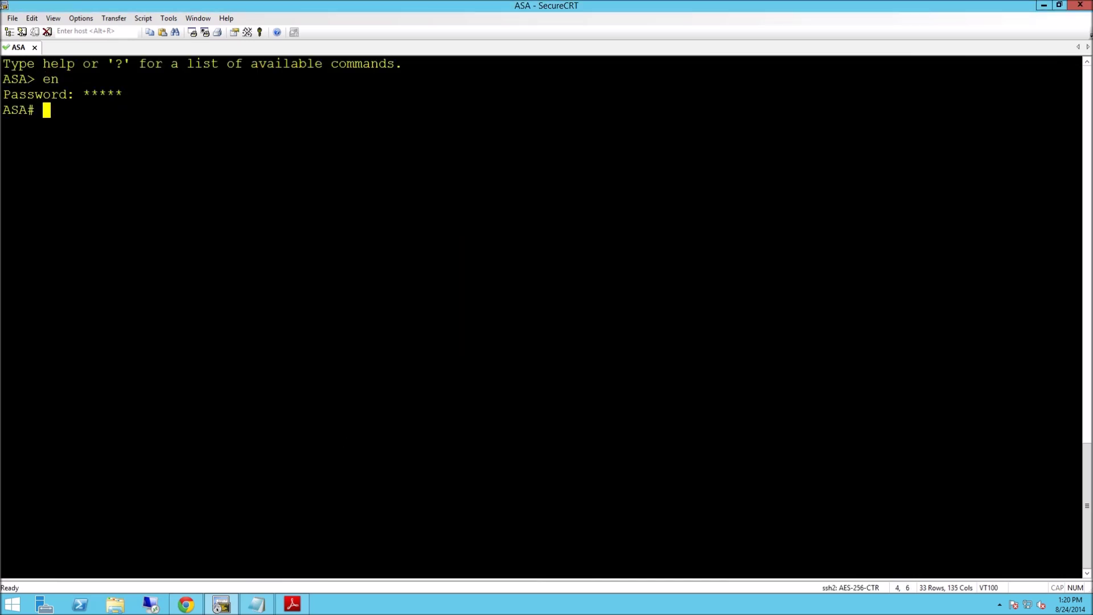
{"action": "key", "text": "Return"}
{"action": "key", "text": "Return"}
Enter conf t and create local user local-admin with a password at privilege 15.
{"action": "type", "text": "con ft"}
{"action": "key", "text": "Return"}
{"action": "type", "text": "conf "}
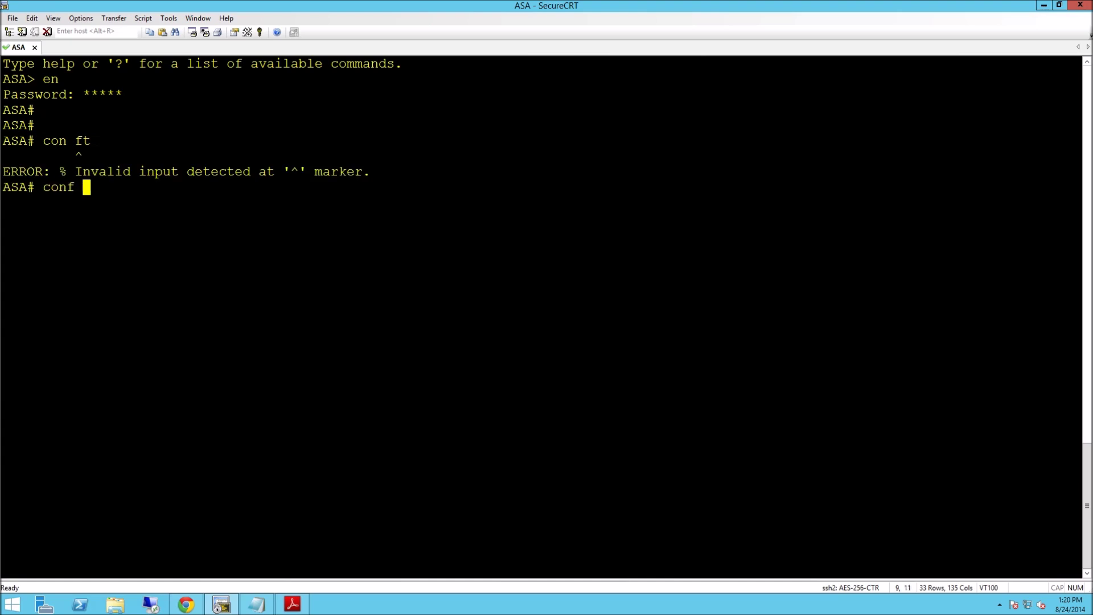
{"action": "type", "text": "t"}
{"action": "key", "text": "Return"}
{"action": "type", "text": "username"}
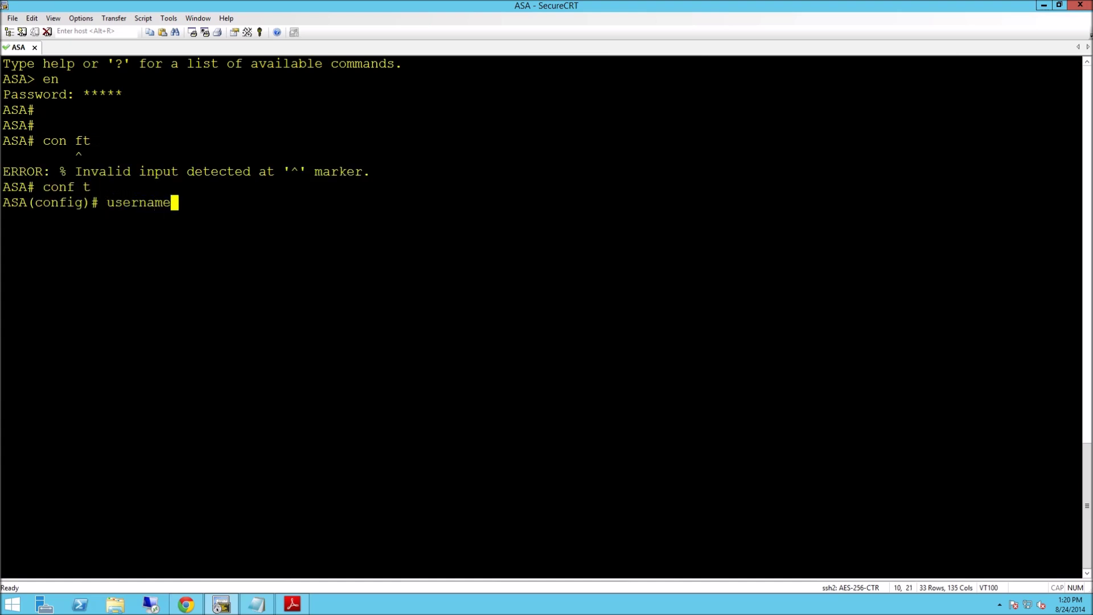
{"action": "type", "text": " local-admin pas"}
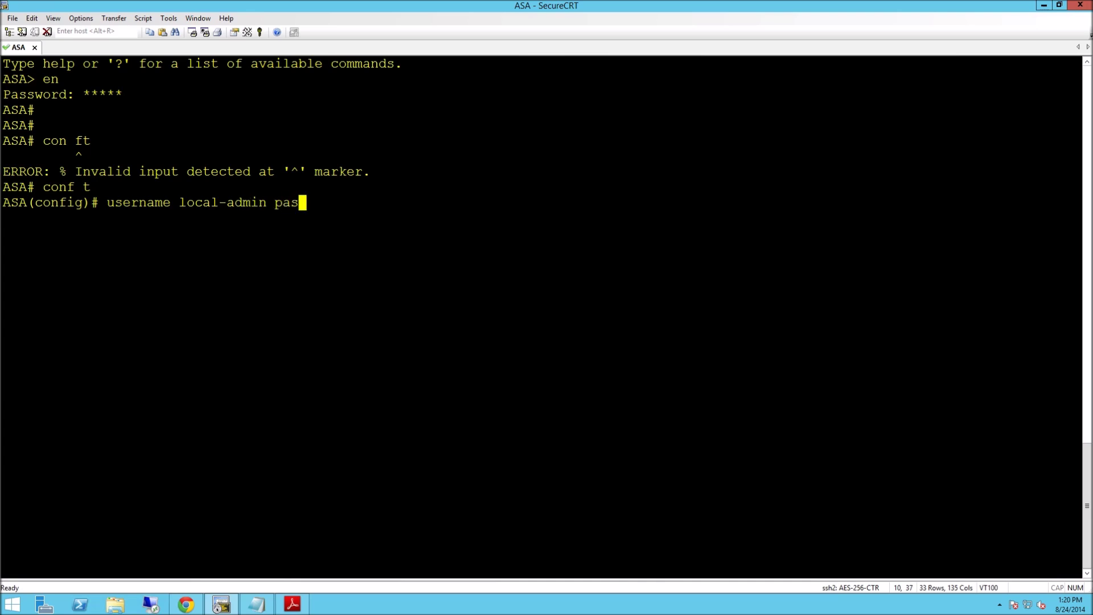
{"action": "type", "text": "sword cisco privi"}
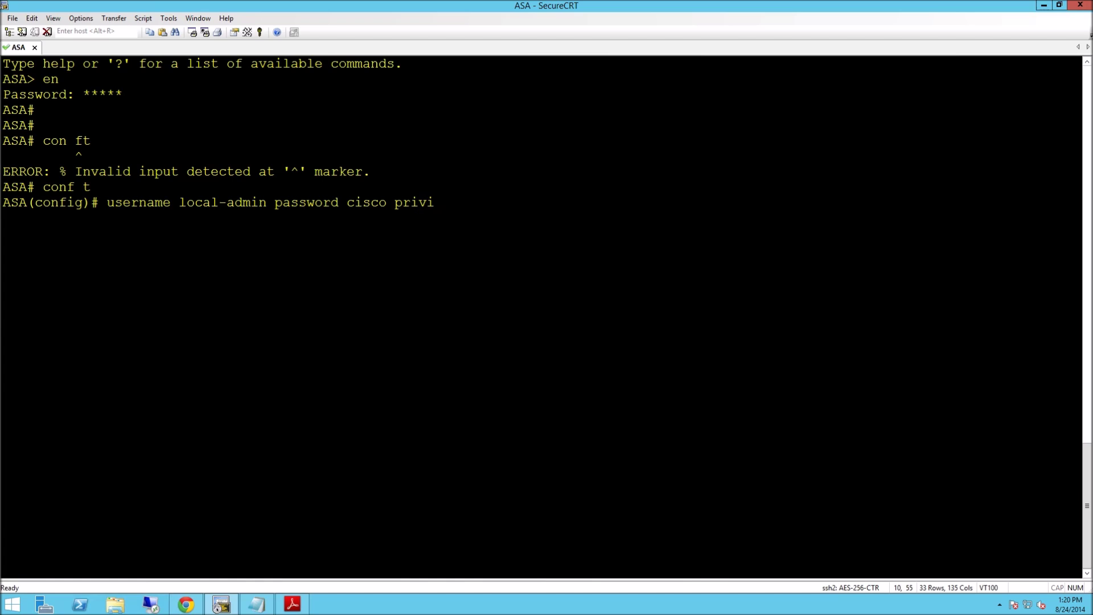
{"action": "key", "text": "Tab"}
{"action": "type", "text": "15"}
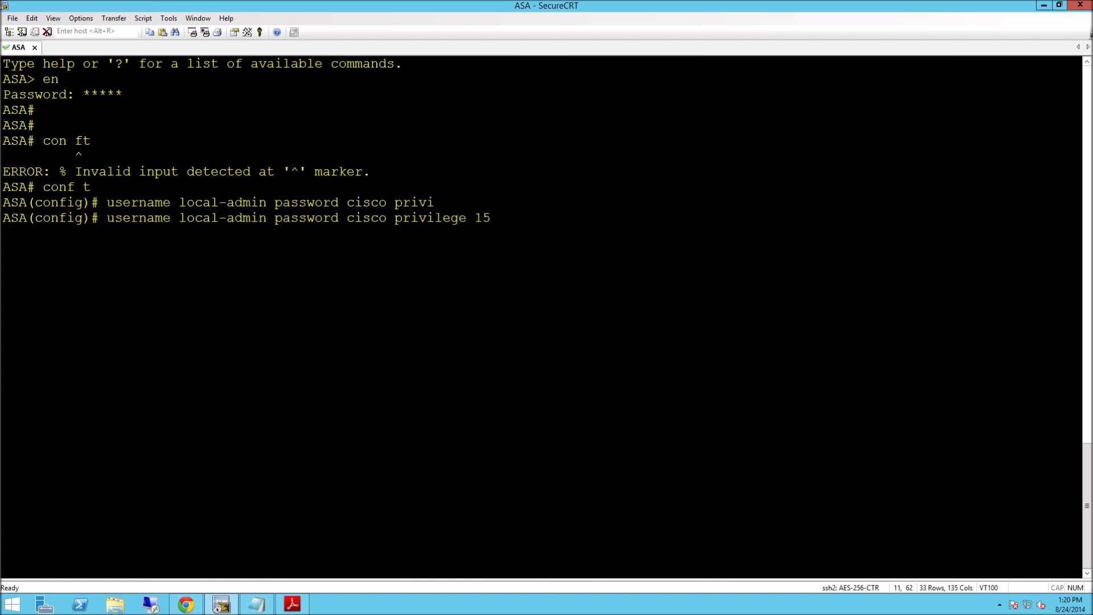
{"action": "key", "text": "Return"}
{"action": "key", "text": "Return"}
{"action": "key", "text": "Return"}
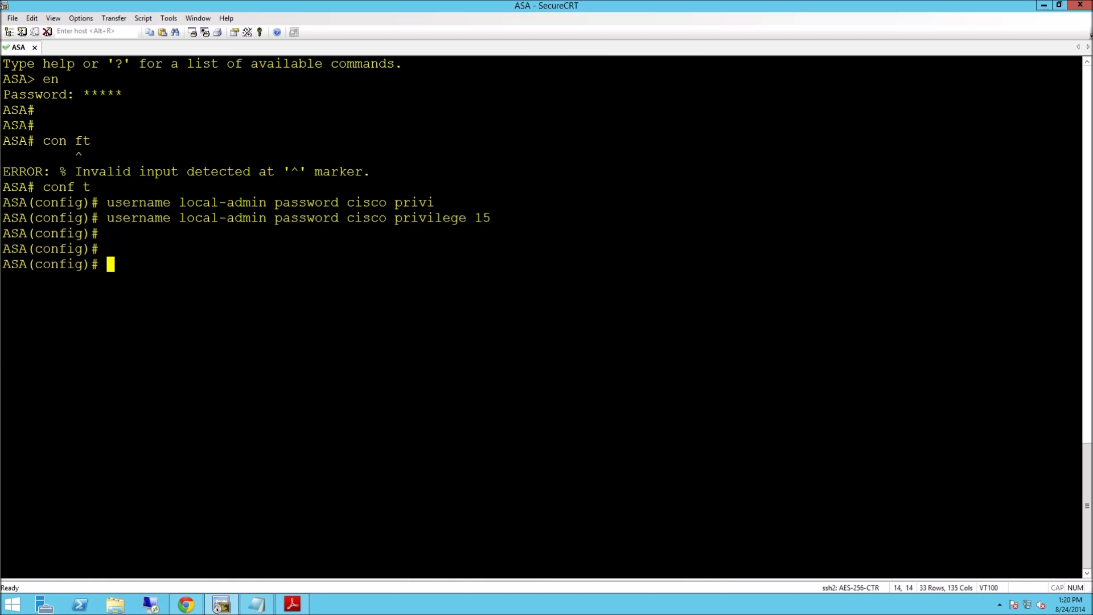
Copy the ACS-SERVER aaa-server lines through the key line from the Notepad notes.
{"action": "left_click", "coordinate": [256, 604]}
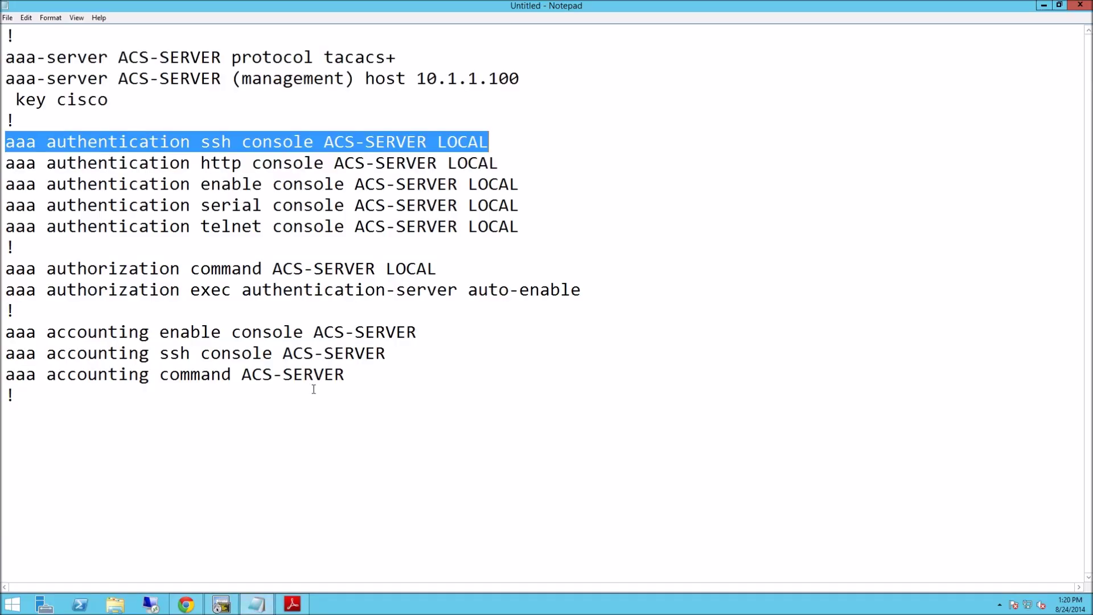
{"action": "left_click_drag", "start_coordinate": [4, 58], "coordinate": [402, 114]}
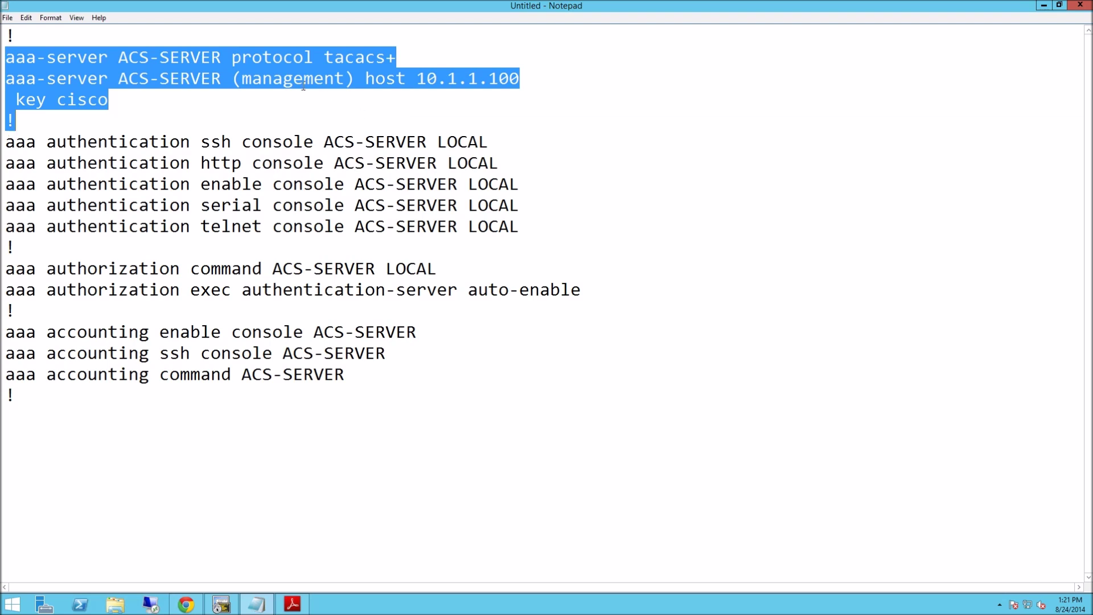
{"action": "right_click", "coordinate": [183, 67]}
{"action": "left_click", "coordinate": [207, 102]}
{"action": "left_click", "coordinate": [292, 604]}
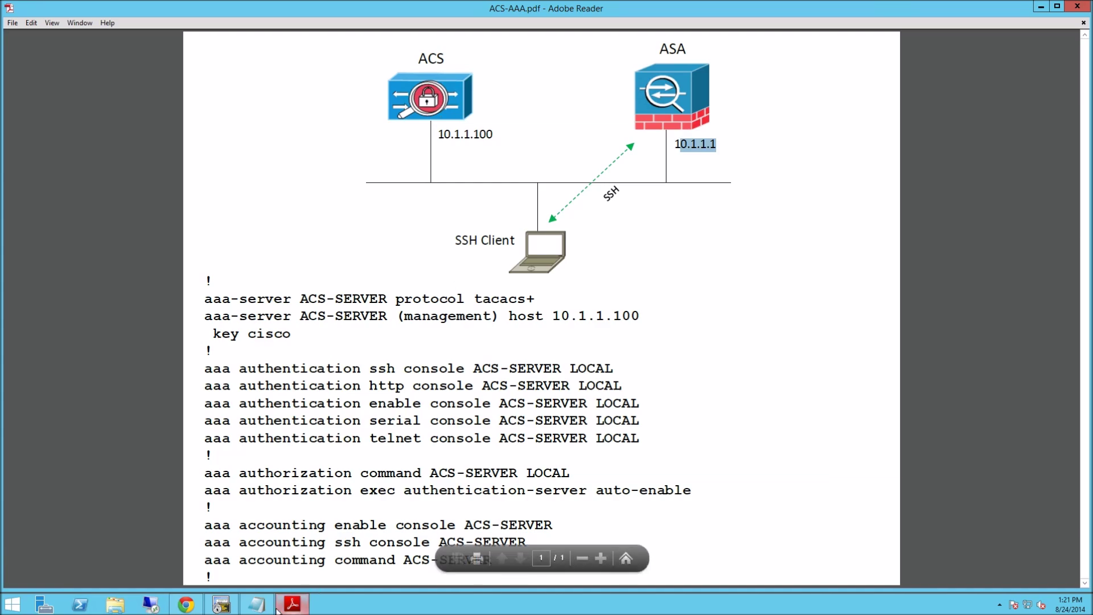
Paste the ACS-SERVER TACACS+ lines with host 10.1.1.100 into the ASA and exit the sub-mode.
{"action": "left_click", "coordinate": [222, 602]}
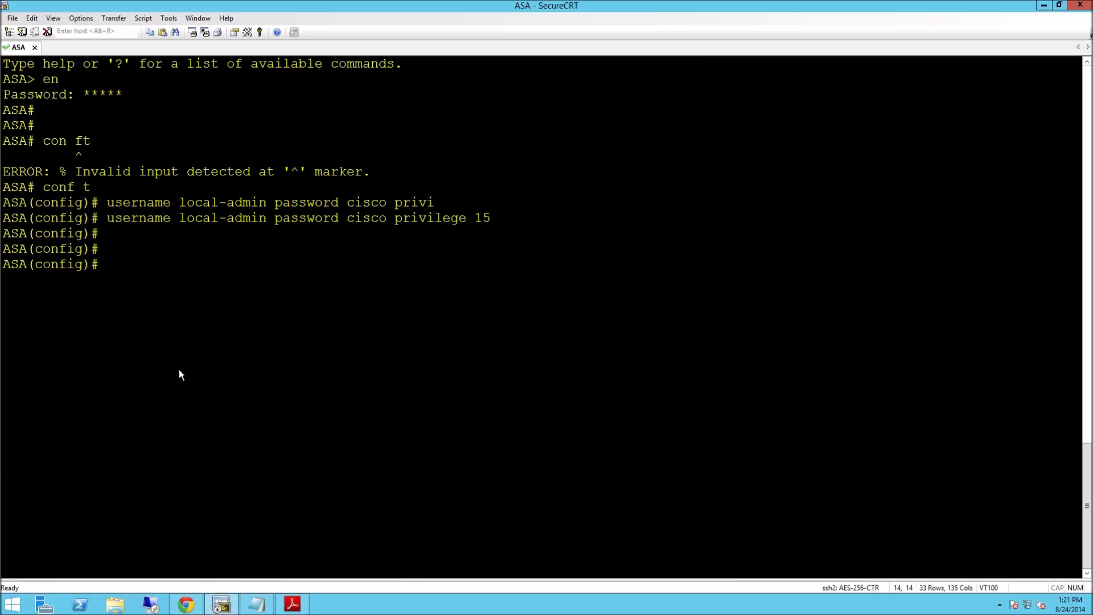
{"action": "right_click", "coordinate": [169, 268]}
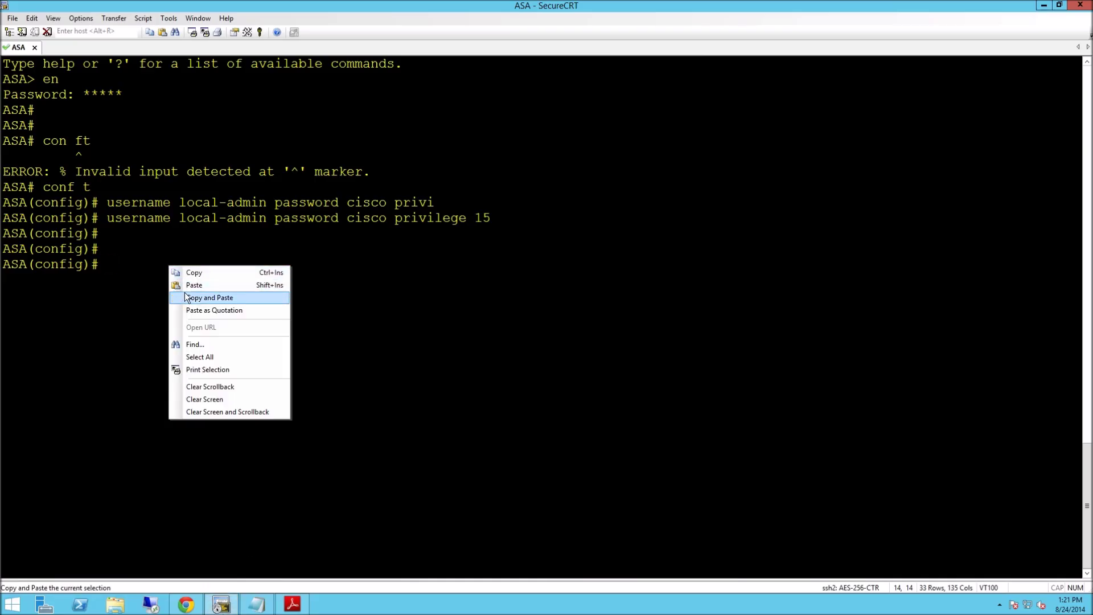
{"action": "left_click", "coordinate": [194, 285]}
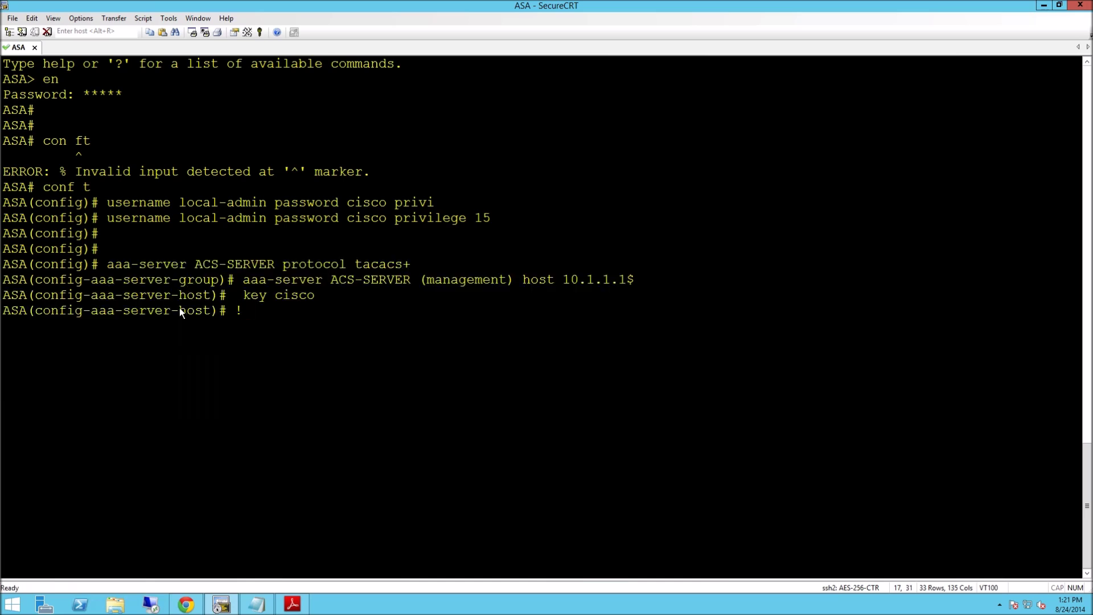
{"action": "key", "text": "Return"}
{"action": "type", "text": "exit"}
{"action": "key", "text": "Return"}
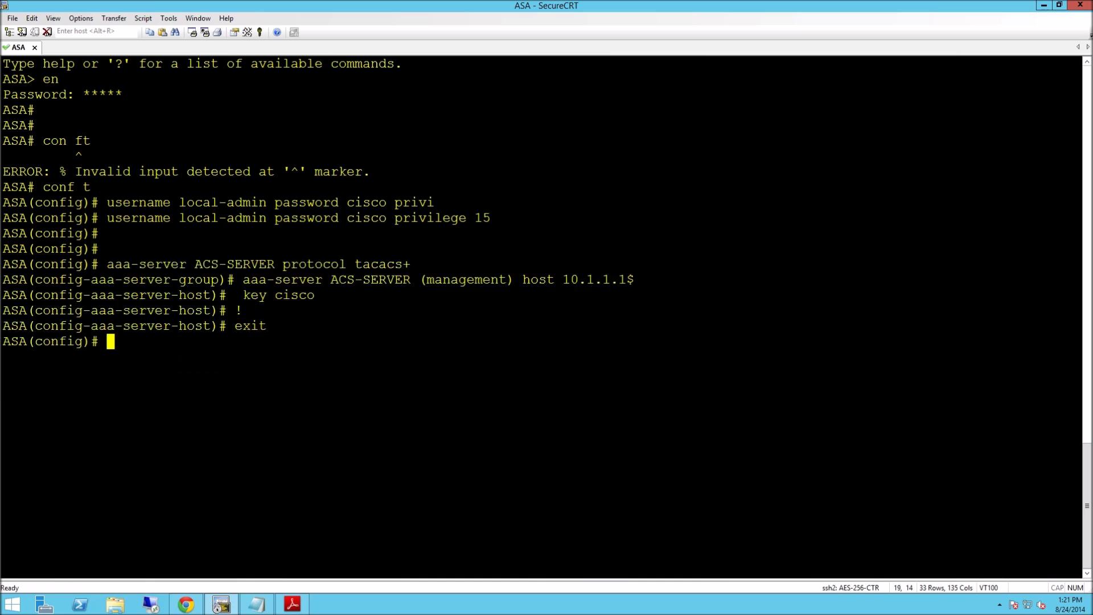
{"action": "left_click", "coordinate": [257, 604]}
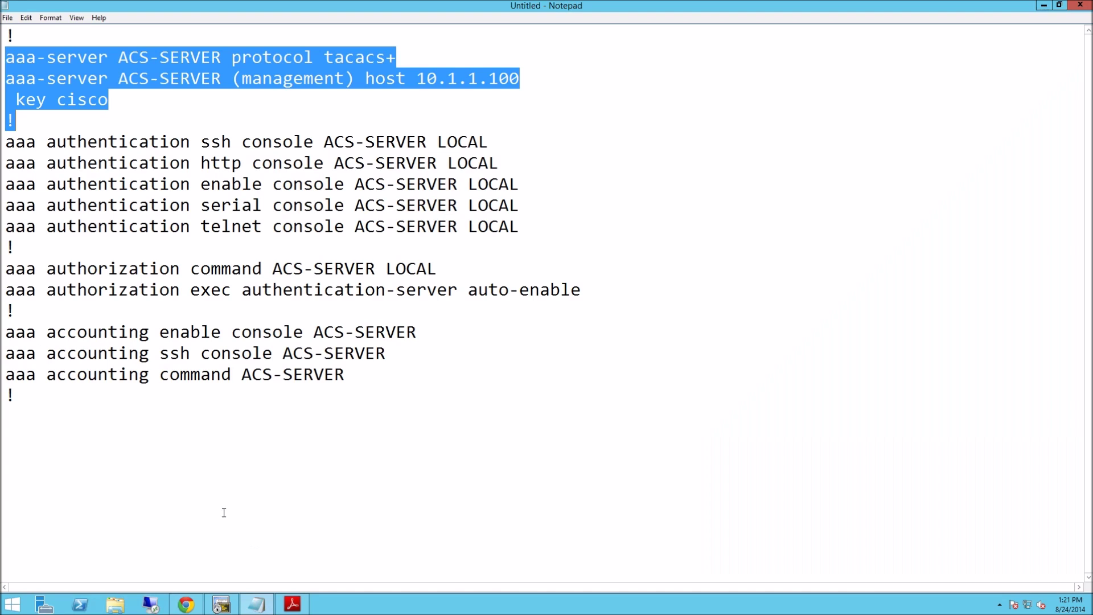
Check 'sh run aaa' and remove the existing 'aaa authentication ssh console LOCAL' line.
{"action": "left_click_drag", "start_coordinate": [5, 121], "coordinate": [109, 142]}
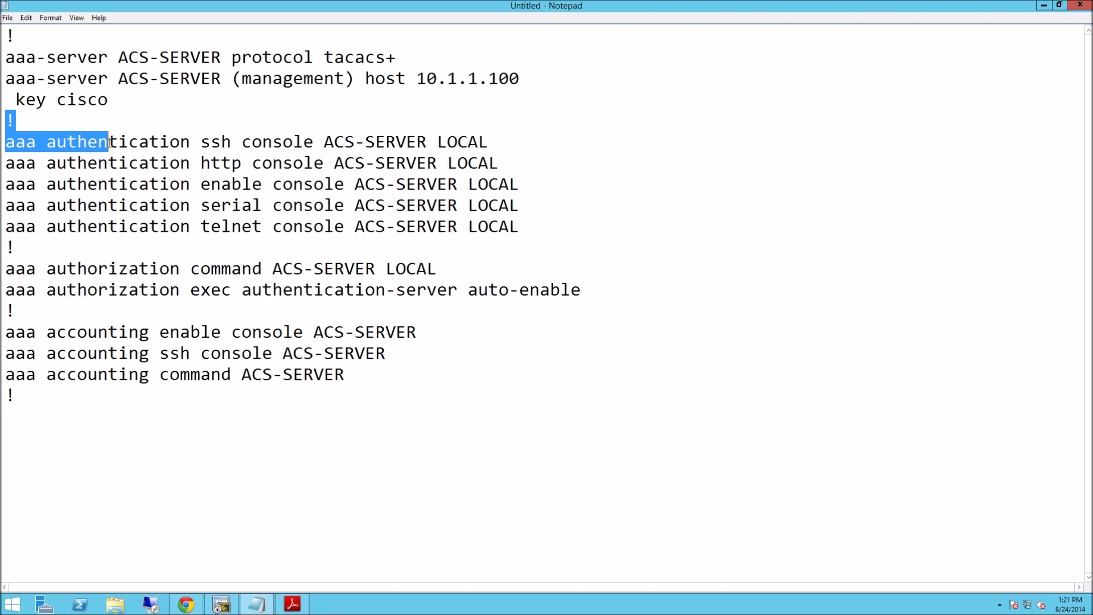
{"action": "left_click", "coordinate": [220, 604]}
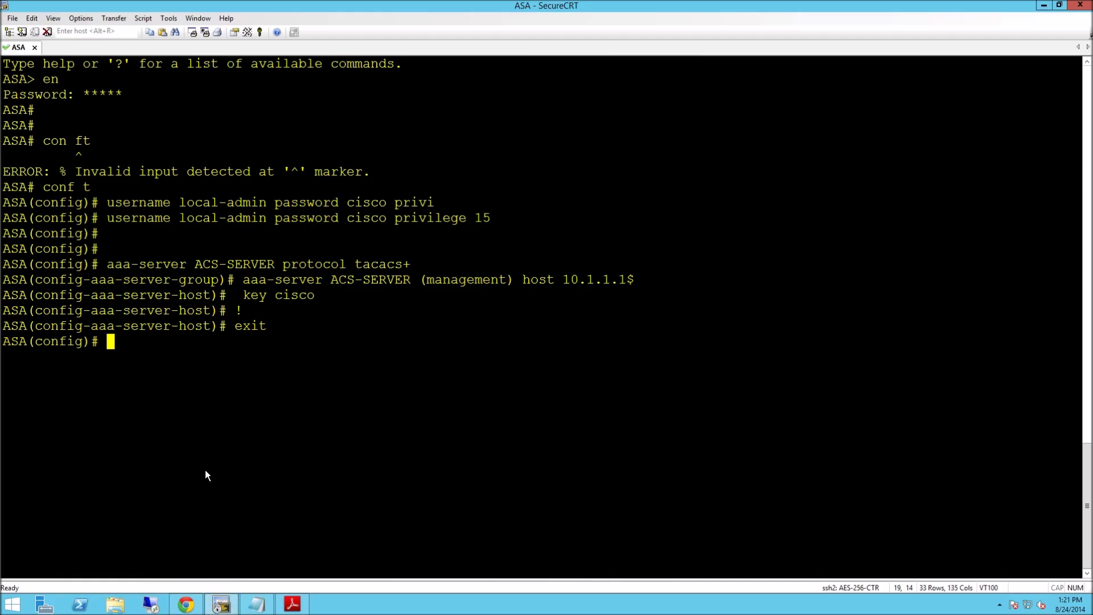
{"action": "type", "text": "sh runn aaa"}
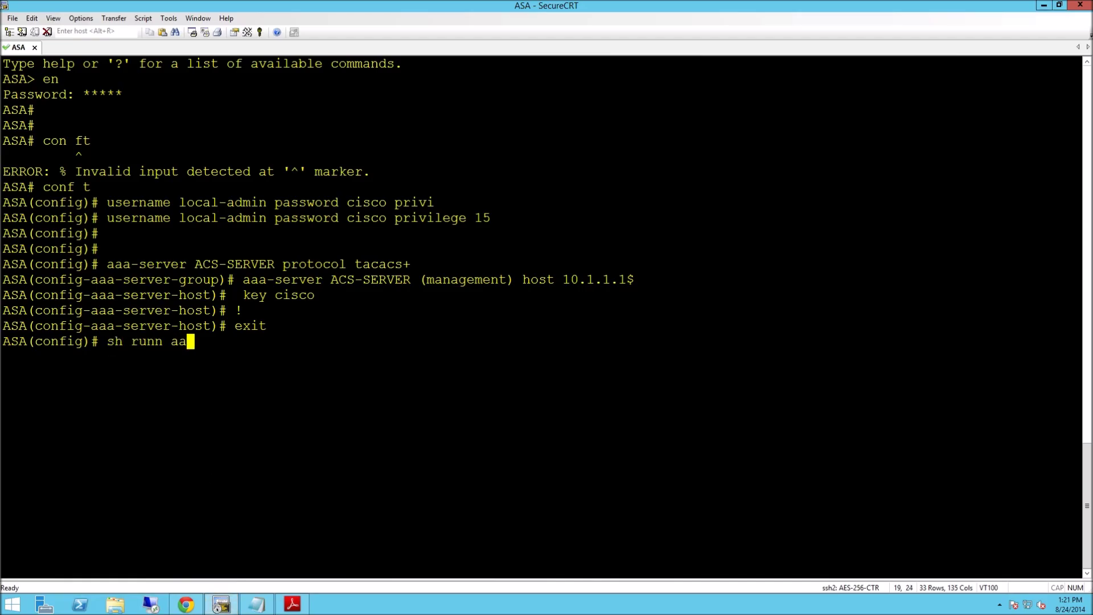
{"action": "key", "text": "Return"}
{"action": "type", "text": "no"}
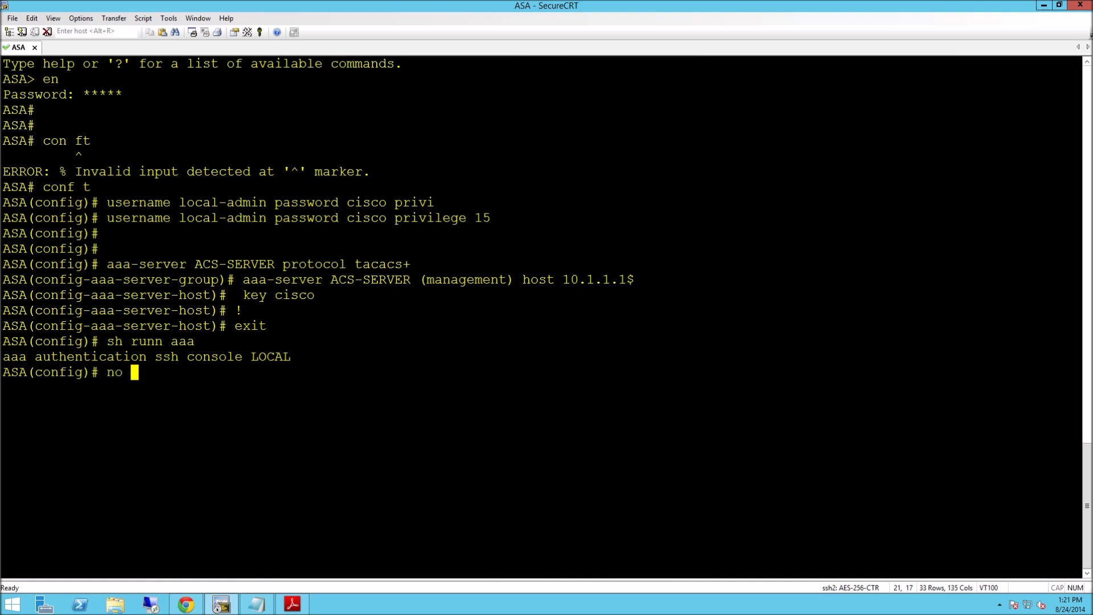
{"action": "left_click_drag", "start_coordinate": [3, 357], "coordinate": [292, 357]}
{"action": "right_click", "coordinate": [292, 357]}
{"action": "left_click", "coordinate": [322, 390]}
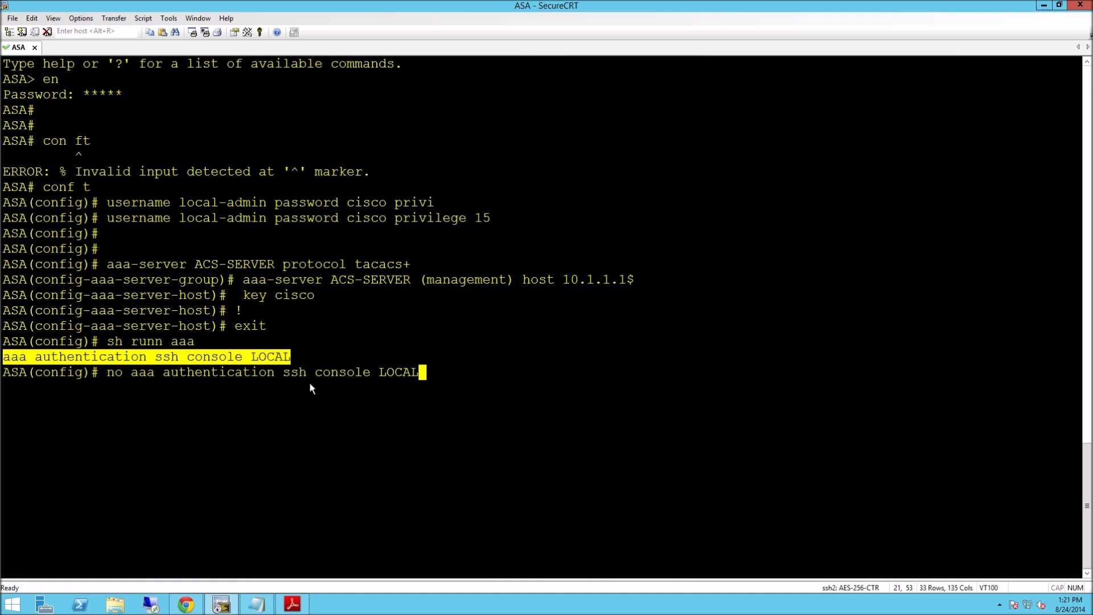
{"action": "key", "text": "Return"}
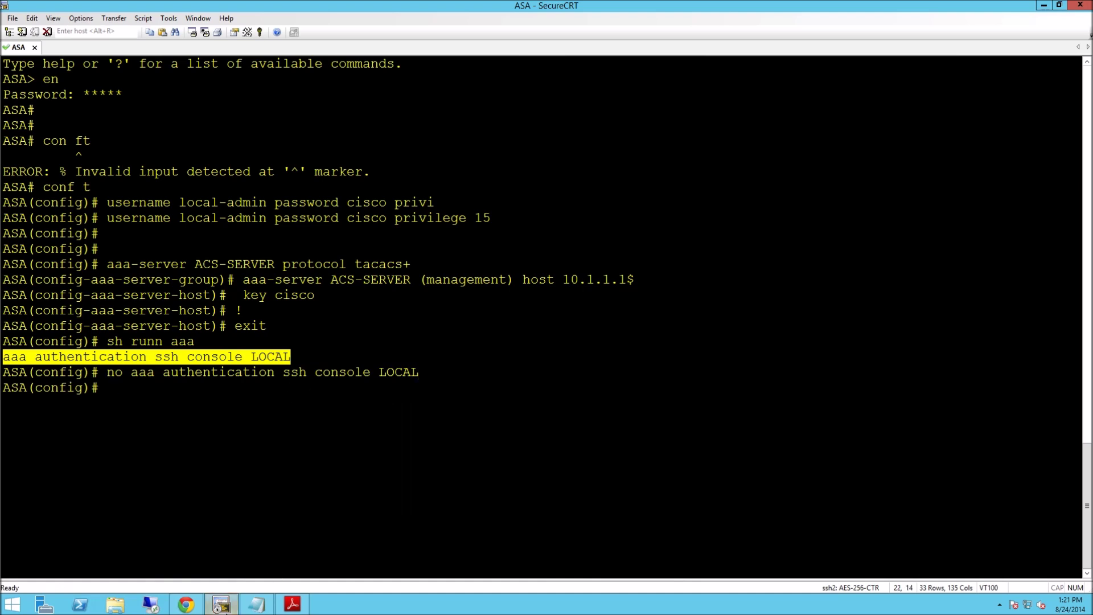
Paste the aaa authentication block (ACS-SERVER with LOCAL fallback) from Notepad into the ASA, then exit.
{"action": "mouse_move", "coordinate": [257, 604]}
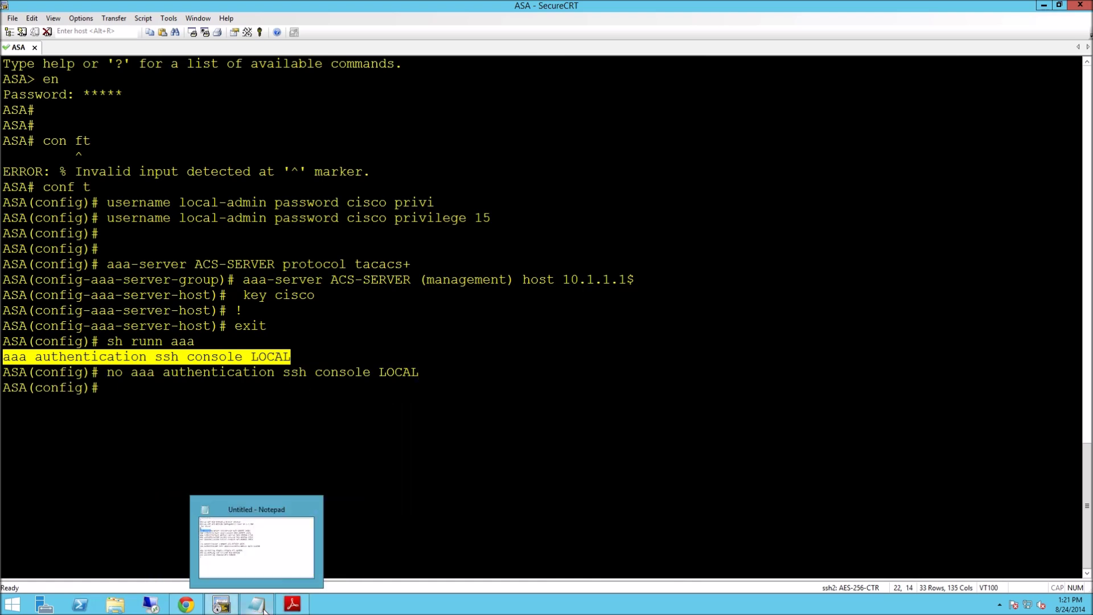
{"action": "left_click", "coordinate": [288, 564]}
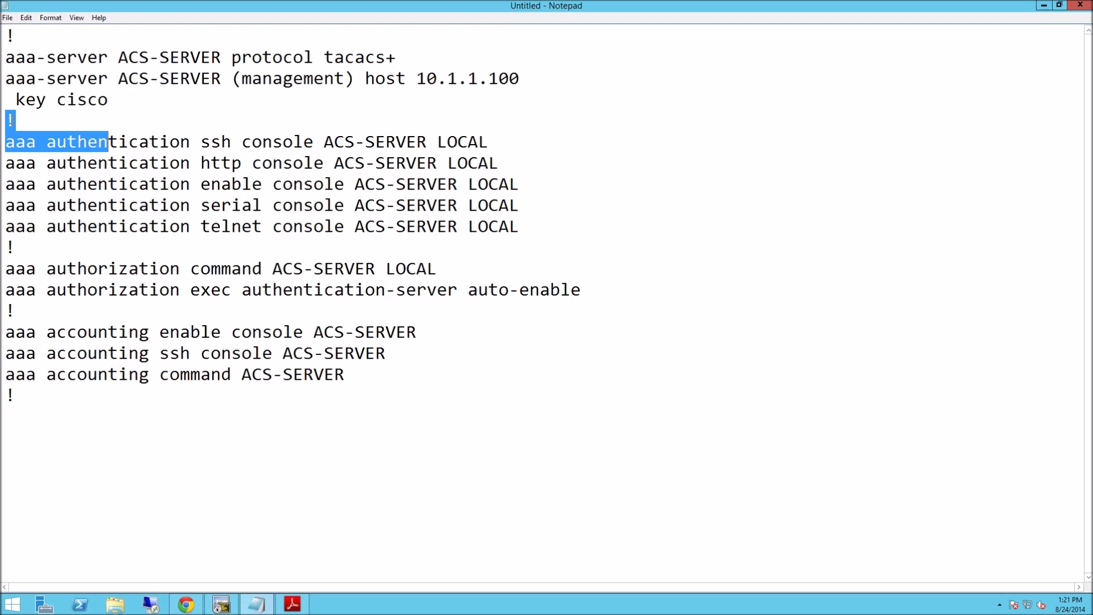
{"action": "left_click_drag", "start_coordinate": [108, 143], "coordinate": [41, 244]}
{"action": "right_click", "coordinate": [55, 167]}
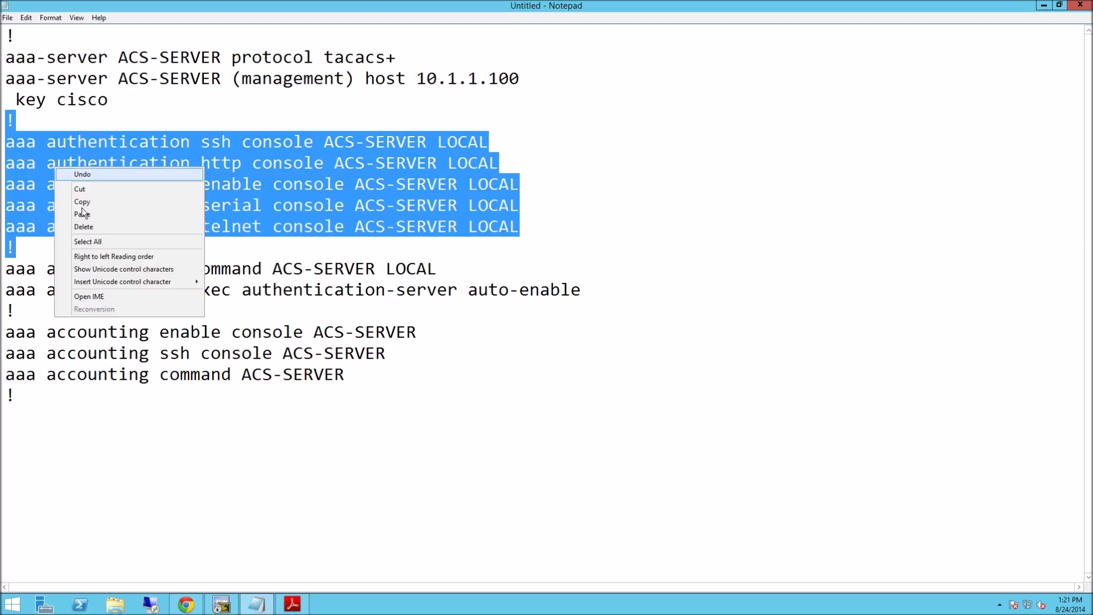
{"action": "left_click", "coordinate": [83, 202]}
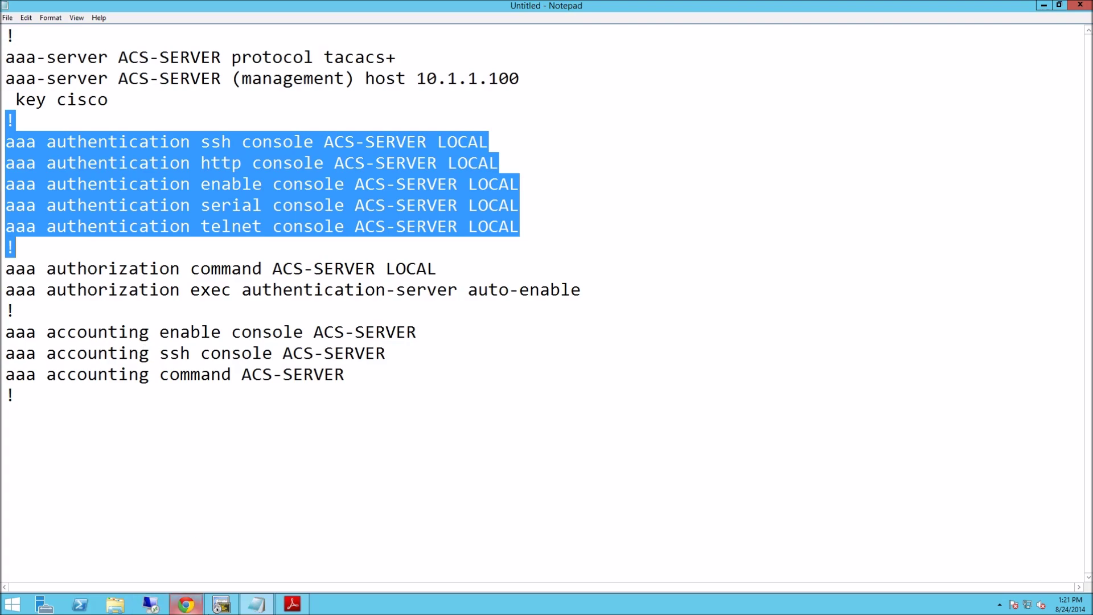
{"action": "left_click", "coordinate": [221, 603]}
{"action": "right_click", "coordinate": [175, 405]}
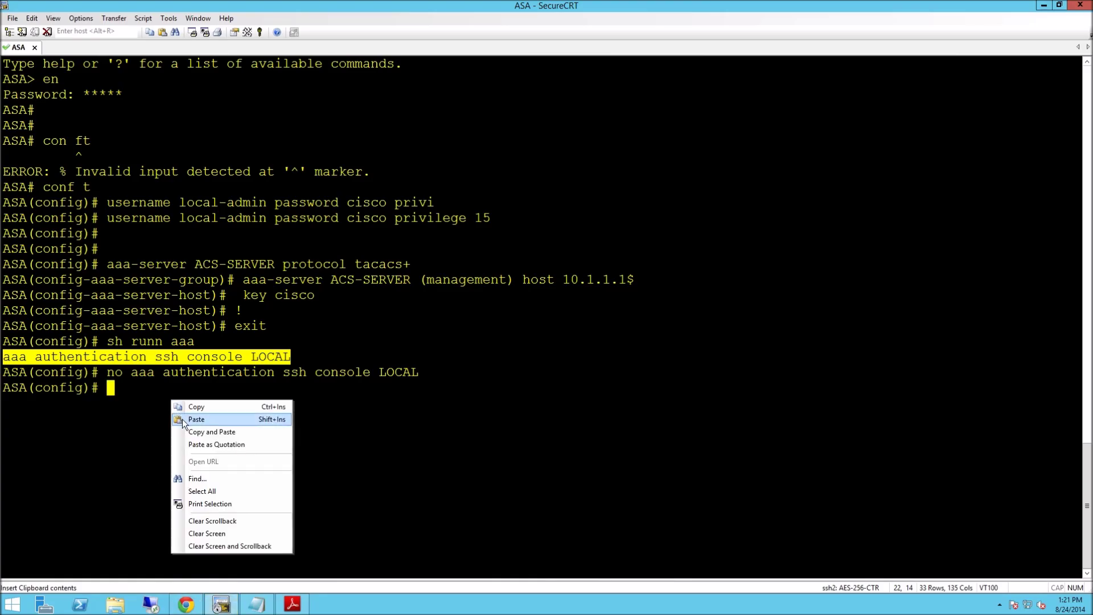
{"action": "left_click", "coordinate": [182, 421]}
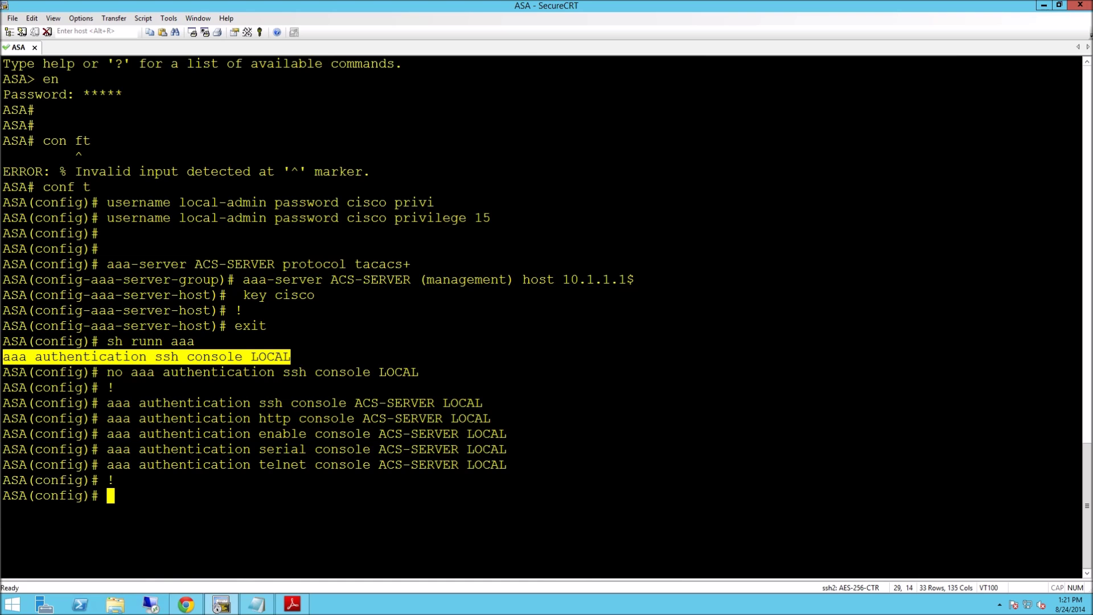
{"action": "key", "text": "Return"}
{"action": "key", "text": "Return"}
{"action": "key", "text": "Return"}
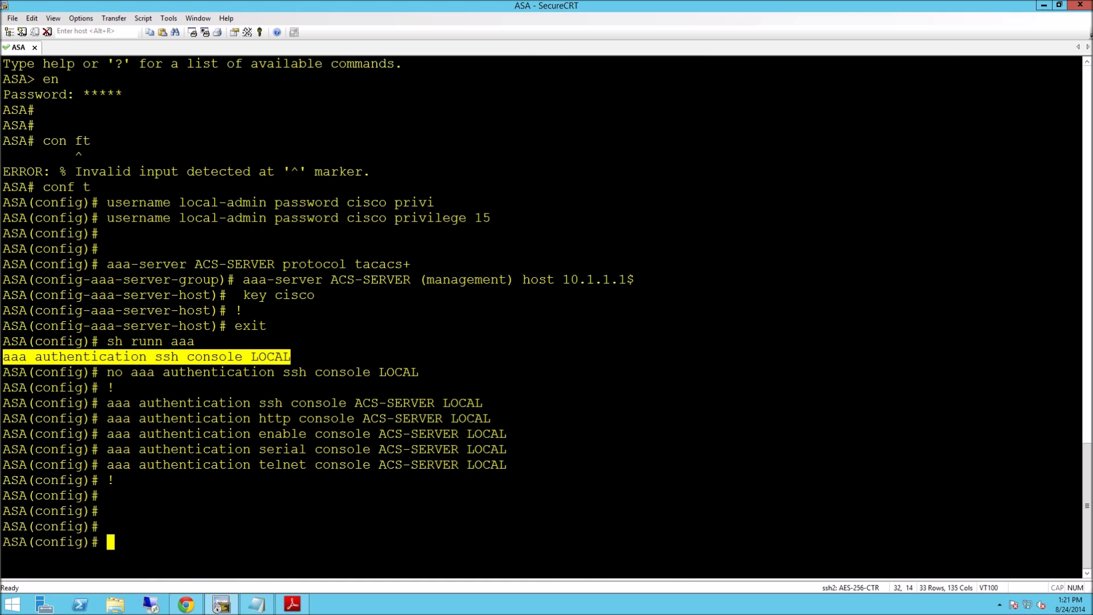
{"action": "type", "text": "exit"}
{"action": "key", "text": "Return"}
Log off, then log back in as admin and set a new password at the prompts.
{"action": "type", "text": "e"}
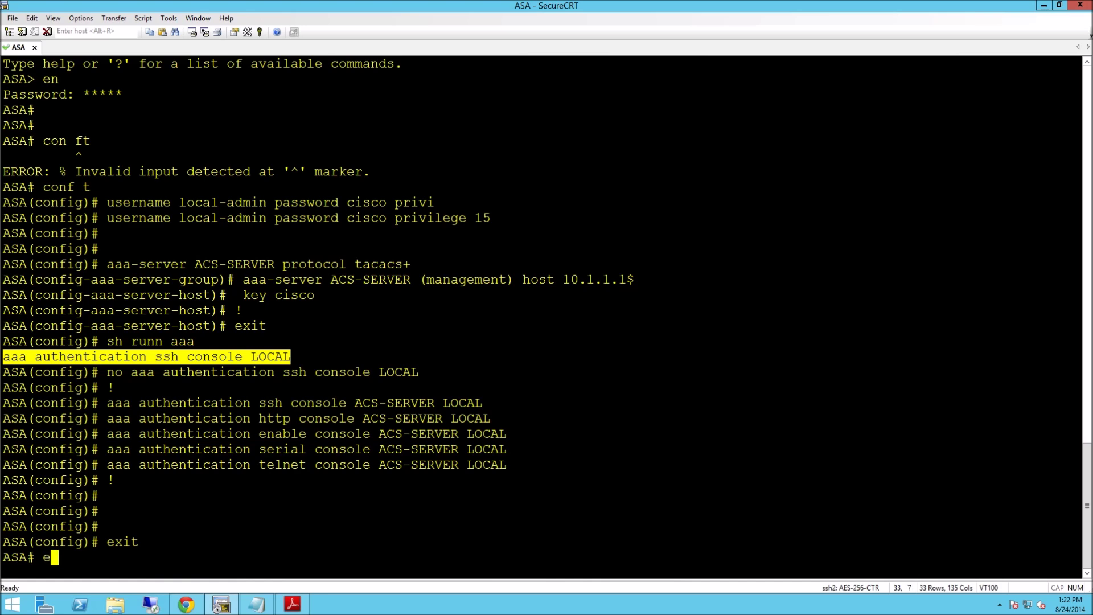
{"action": "type", "text": "xit"}
{"action": "key", "text": "Return"}
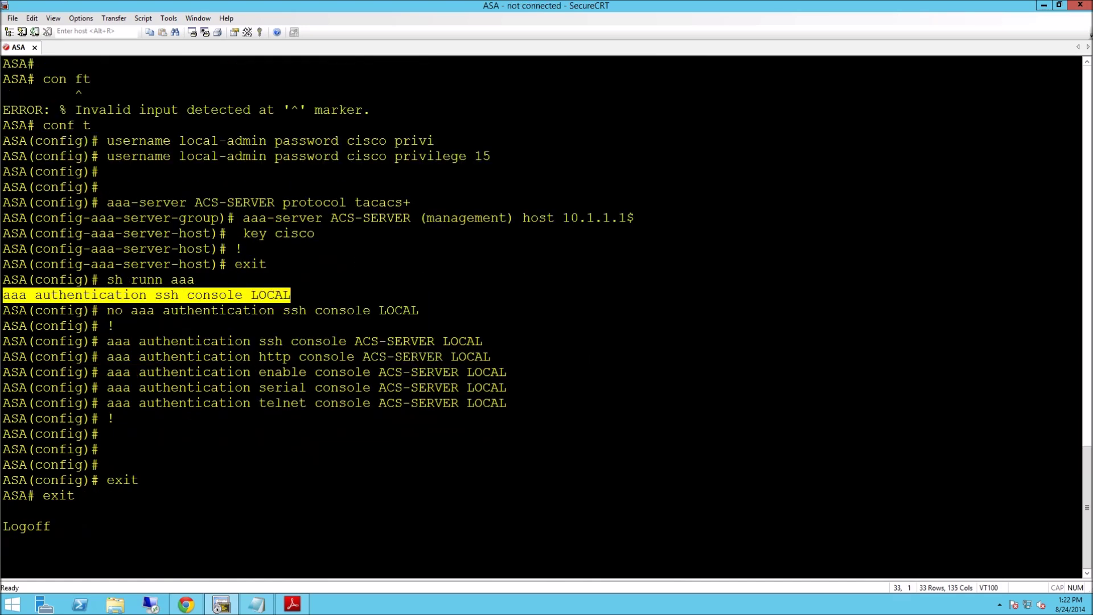
{"action": "key", "text": "Return"}
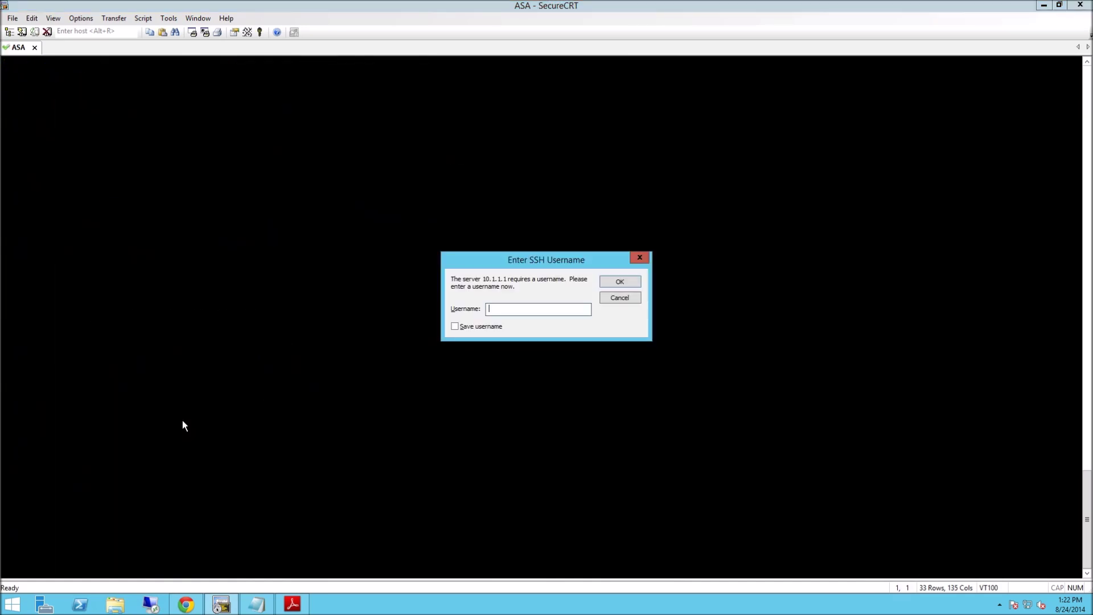
{"action": "type", "text": "admin"}
{"action": "key", "text": "Return"}
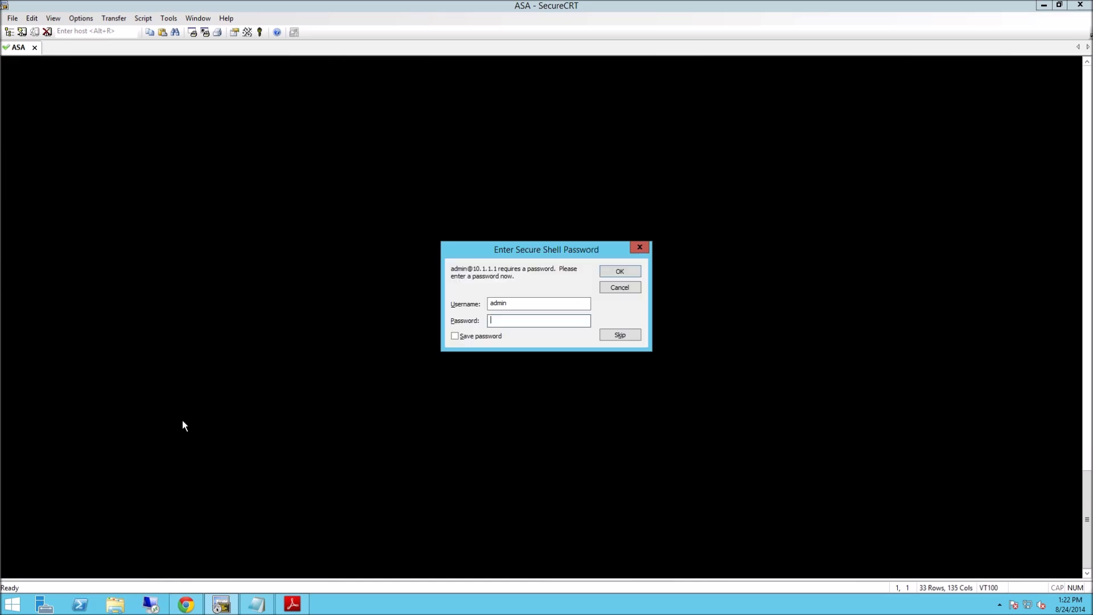
{"action": "type", "text": "cisco123"}
{"action": "key", "text": "Return"}
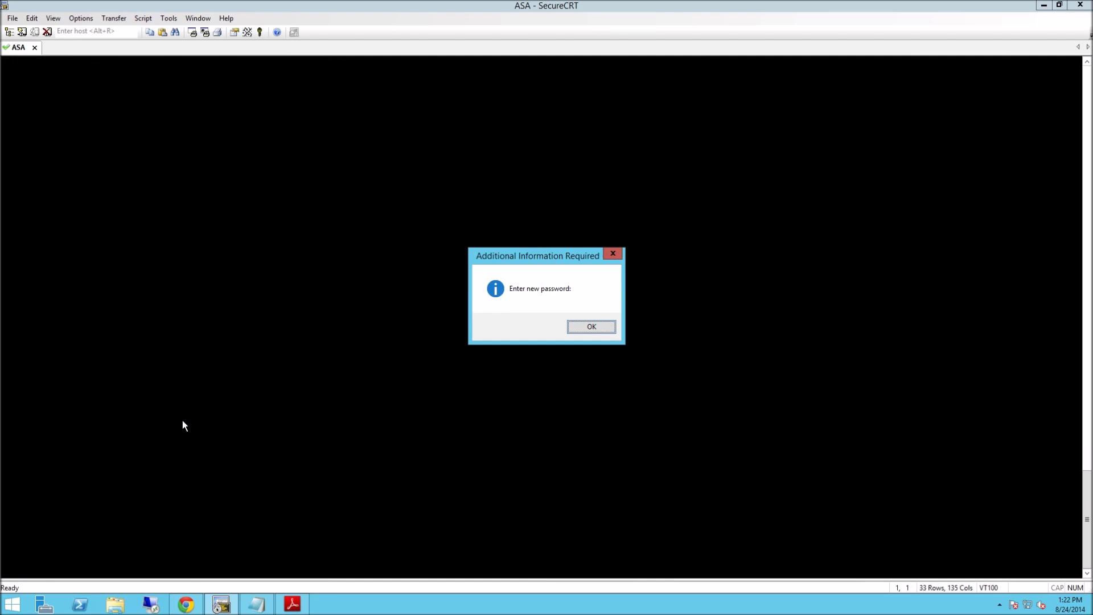
{"action": "key", "text": "Return"}
{"action": "type", "text": "cisco"}
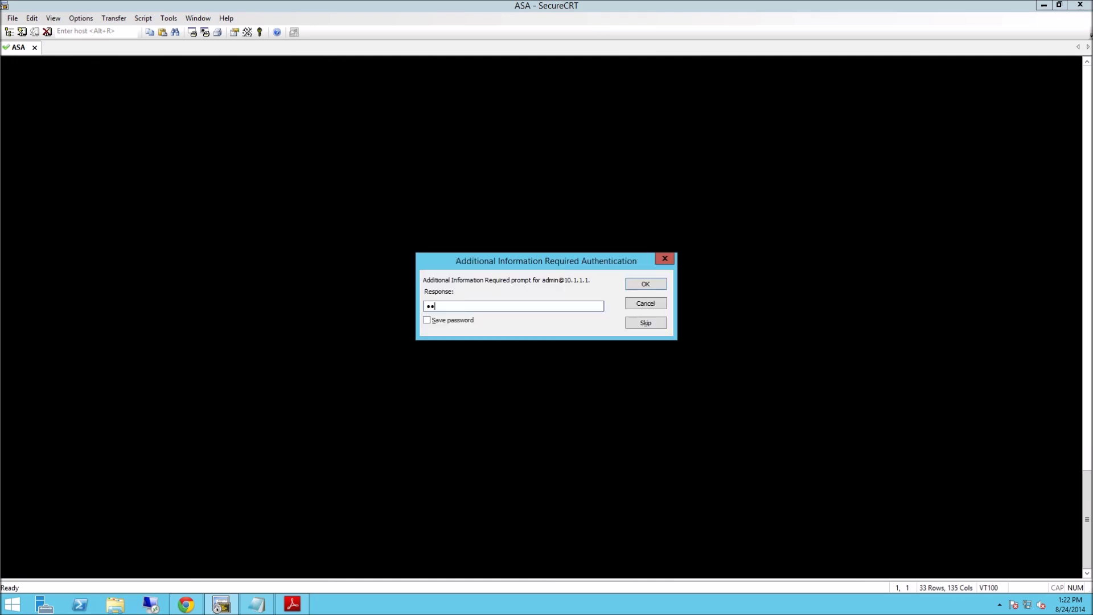
{"action": "type", "text": "123"}
{"action": "key", "text": "Return"}
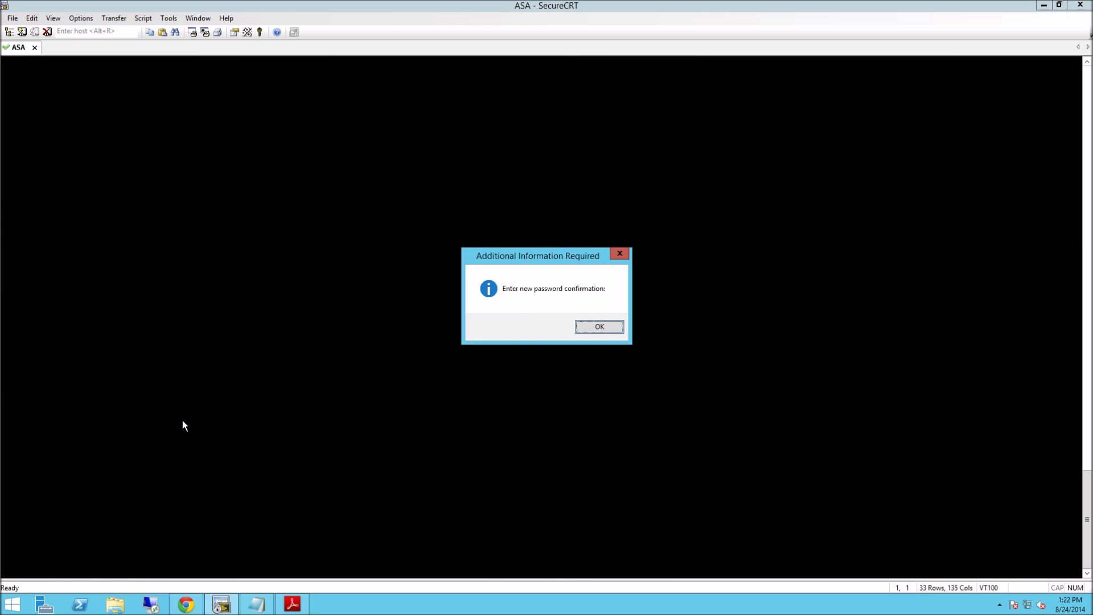
{"action": "key", "text": "Return"}
{"action": "type", "text": "cisco12"}
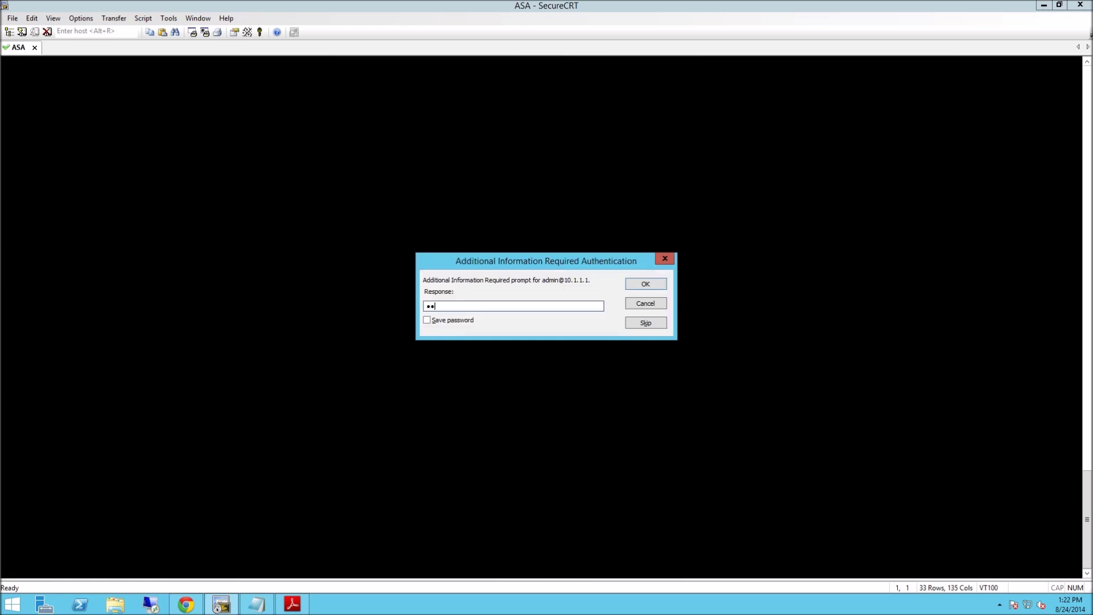
{"action": "type", "text": "3"}
{"action": "key", "text": "Return"}
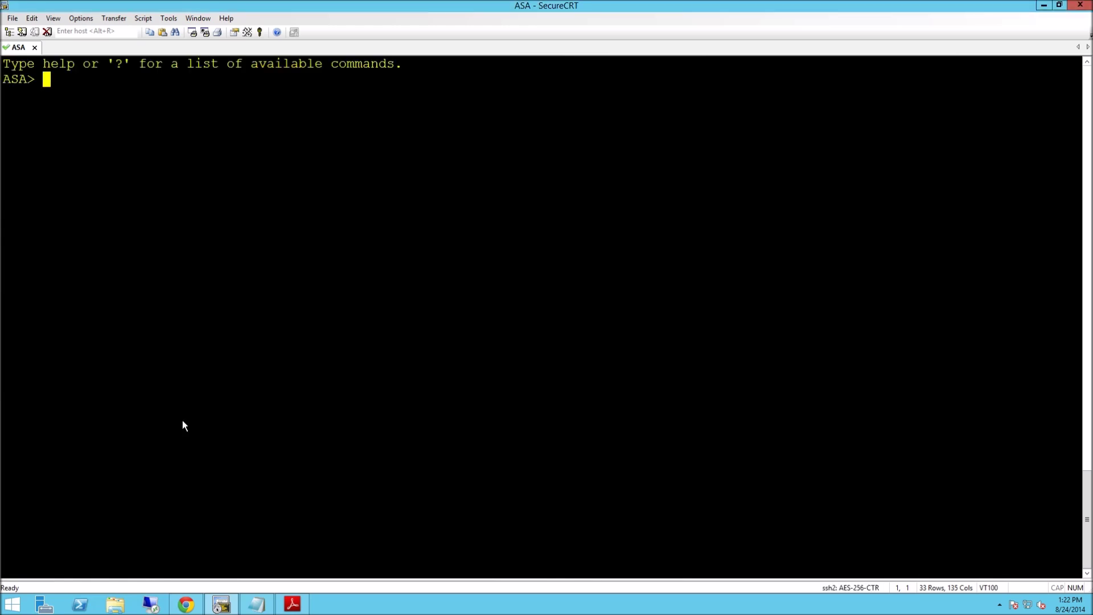
Enter enable mode, confirm privilege level 15 with show curpriv, and log off.
{"action": "type", "text": "en"}
{"action": "key", "text": "Return"}
{"action": "type", "text": "cisco1"}
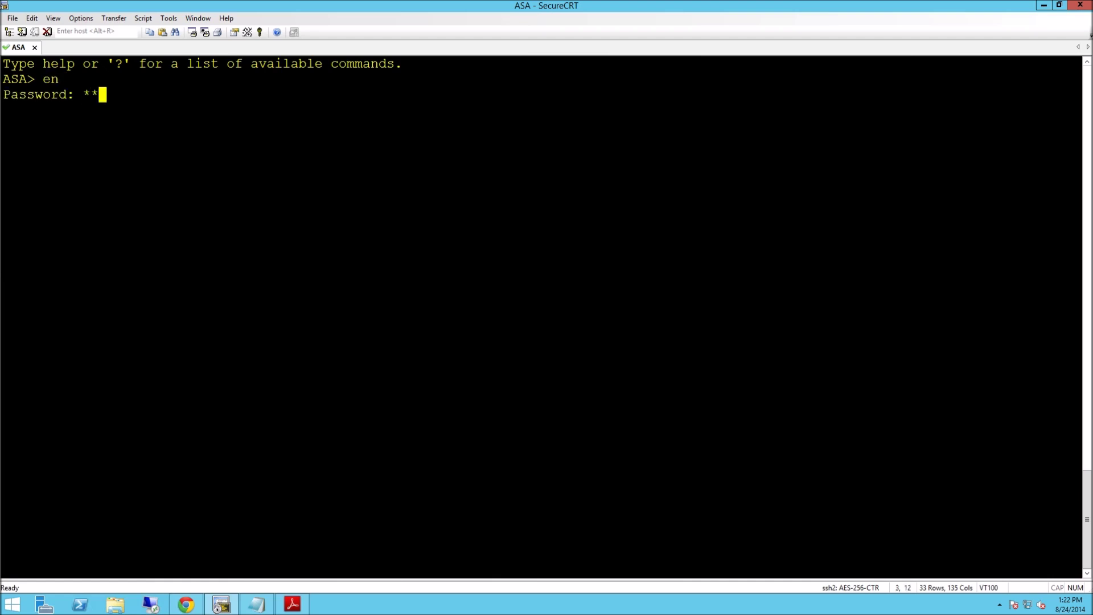
{"action": "type", "text": "23"}
{"action": "key", "text": "Return"}
{"action": "key", "text": "Return"}
{"action": "key", "text": "Return"}
{"action": "key", "text": "Return"}
{"action": "type", "text": "show cru"}
{"action": "key", "text": "Tab"}
{"action": "key", "text": "BackSpace"}
{"action": "key", "text": "BackSpace"}
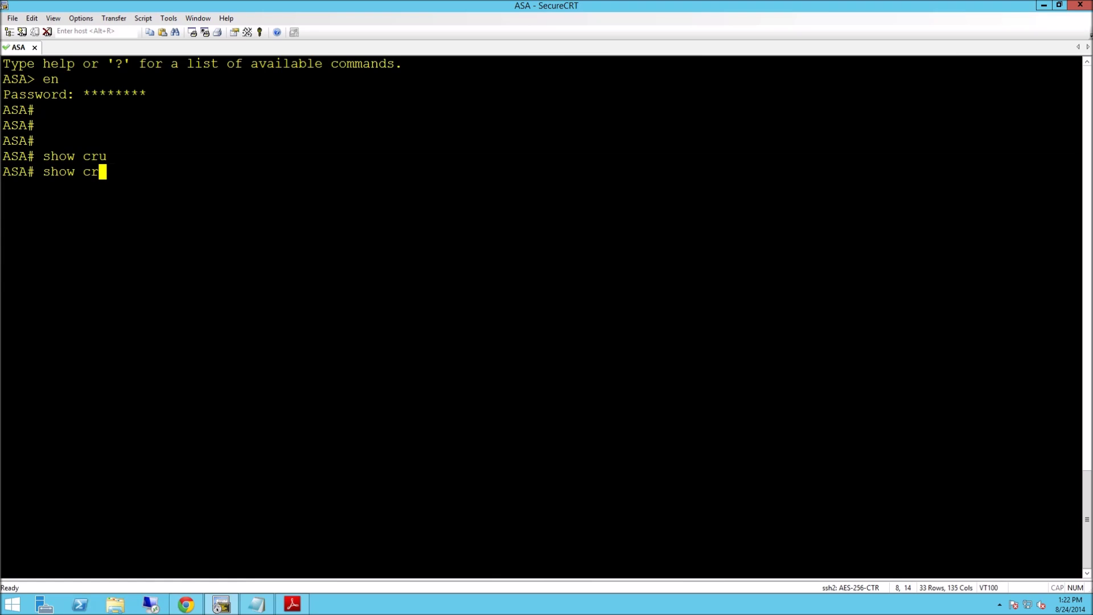
{"action": "type", "text": "ur"}
{"action": "key", "text": "Tab"}
{"action": "key", "text": "Return"}
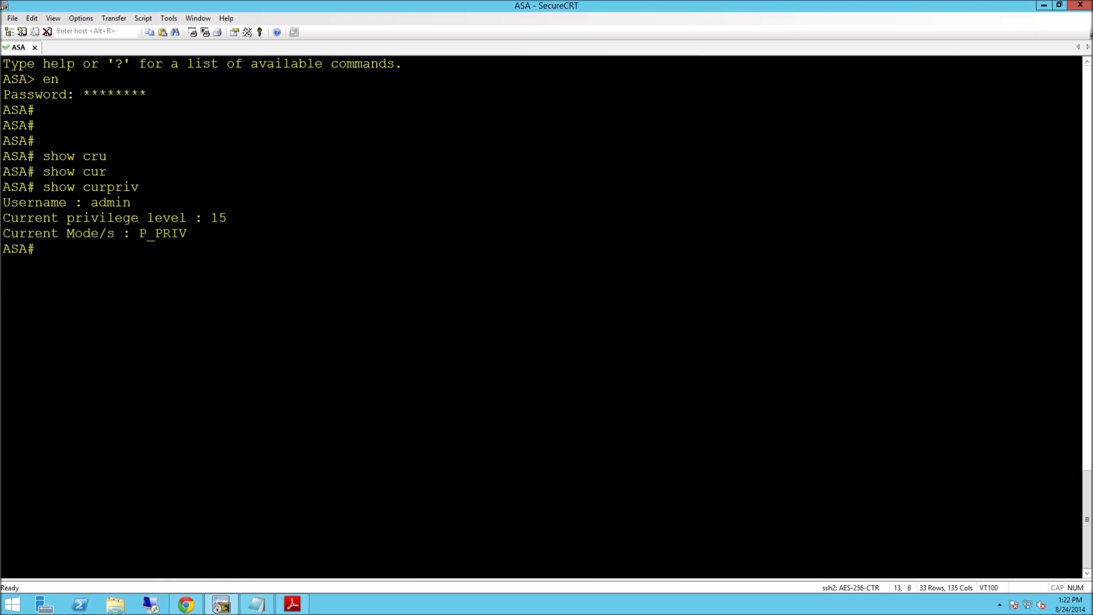
{"action": "type", "text": "exit"}
{"action": "key", "text": "Return"}
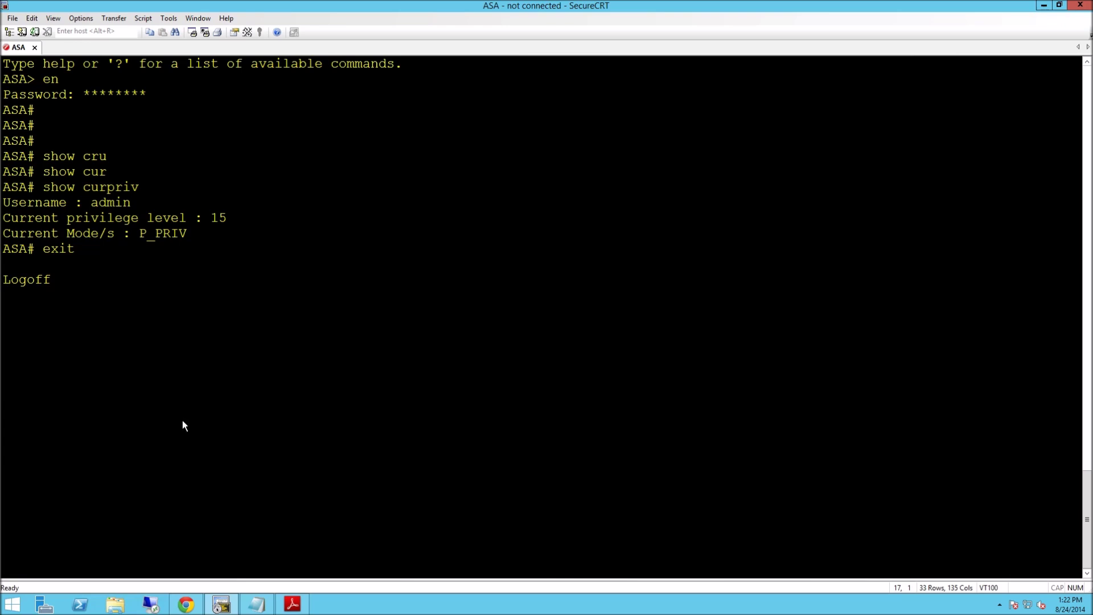
Log in as the standard user 'user' and set a new password at the prompts.
{"action": "key", "text": "Return"}
{"action": "type", "text": "user"}
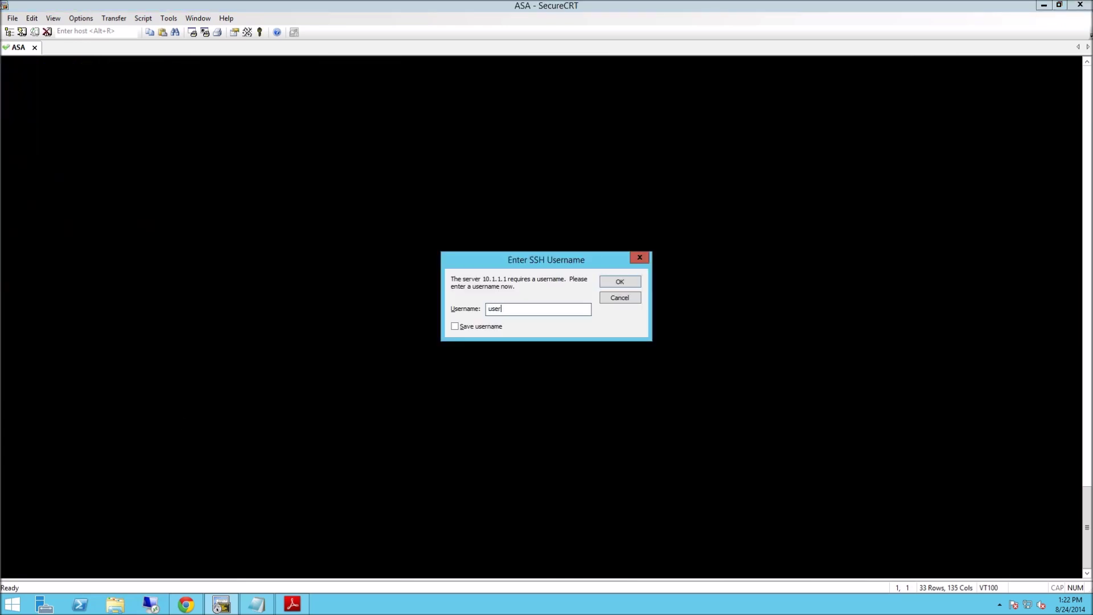
{"action": "key", "text": "Return"}
{"action": "type", "text": "*"}
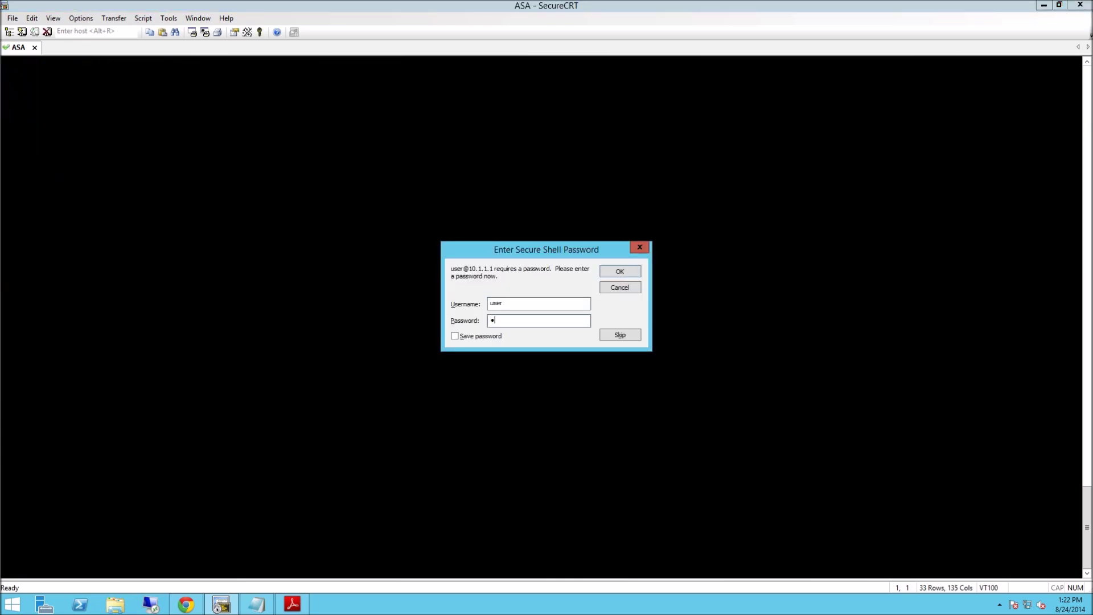
{"action": "type", "text": "********"}
{"action": "key", "text": "Return"}
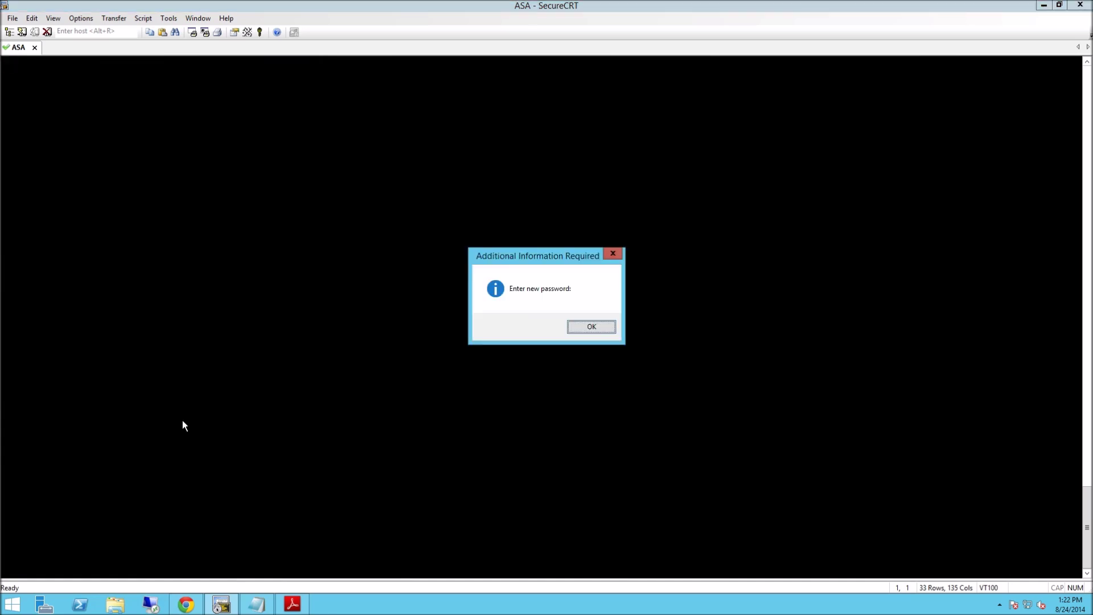
{"action": "key", "text": "Return"}
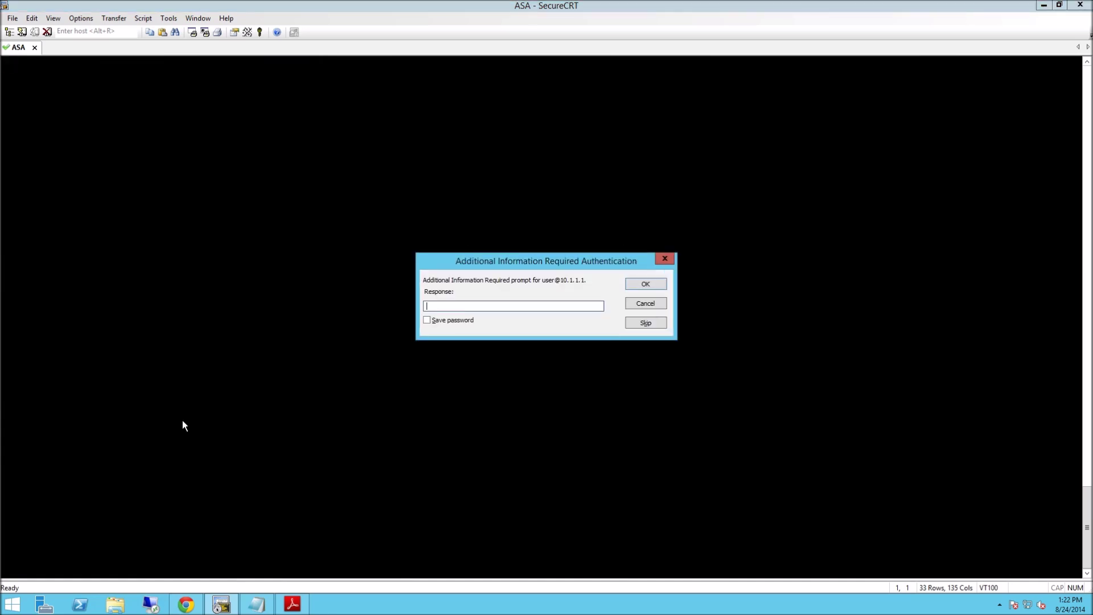
{"action": "type", "text": "*****"}
{"action": "key", "text": "BackSpace"}
{"action": "key", "text": "BackSpace"}
{"action": "key", "text": "BackSpace"}
{"action": "key", "text": "BackSpace"}
{"action": "key", "text": "BackSpace"}
{"action": "type", "text": "*********"}
{"action": "key", "text": "Return"}
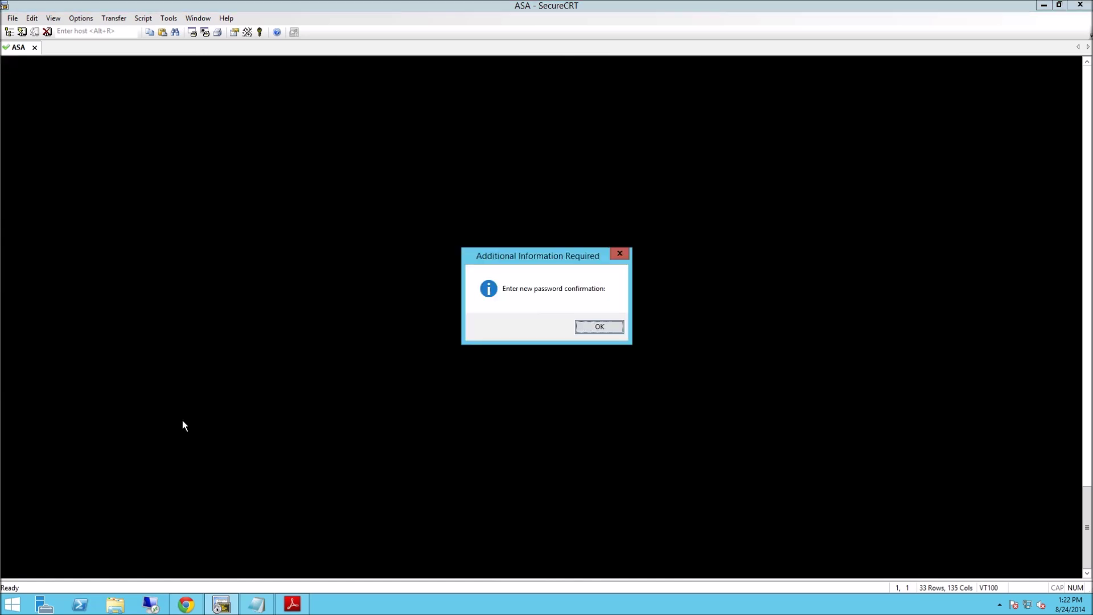
{"action": "key", "text": "Return"}
{"action": "type", "text": "*****"}
{"action": "key", "text": "BackSpace"}
{"action": "key", "text": "BackSpace"}
{"action": "key", "text": "BackSpace"}
{"action": "key", "text": "BackSpace"}
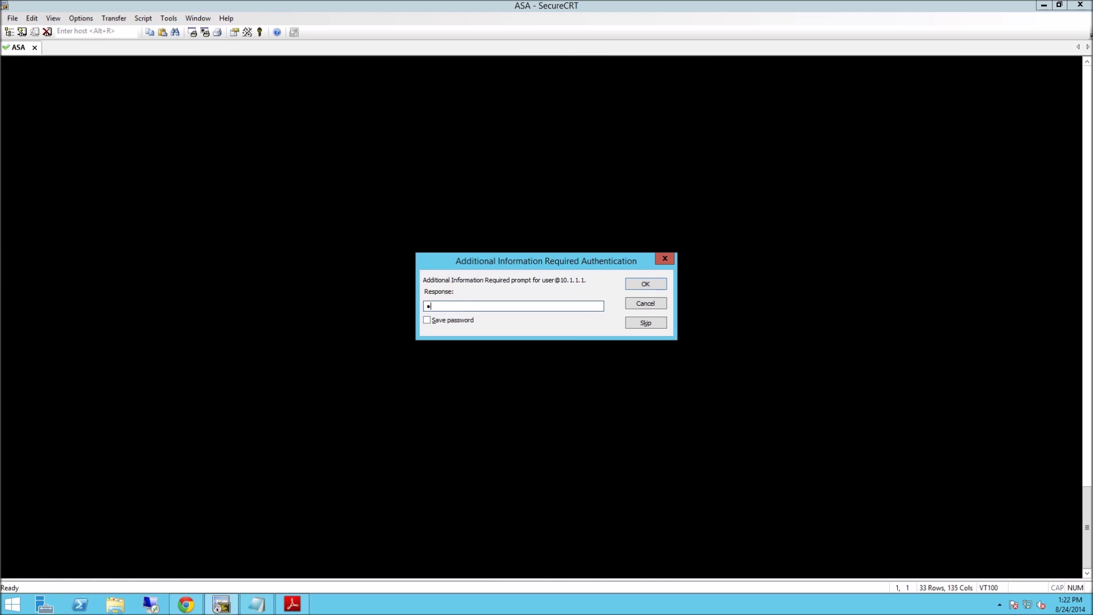
{"action": "key", "text": "BackSpace"}
{"action": "type", "text": "*******"}
Attempt enable mode with blank and wrong passwords, which is denied.
{"action": "key", "text": "Return"}
{"action": "type", "text": "en"}
{"action": "key", "text": "Return"}
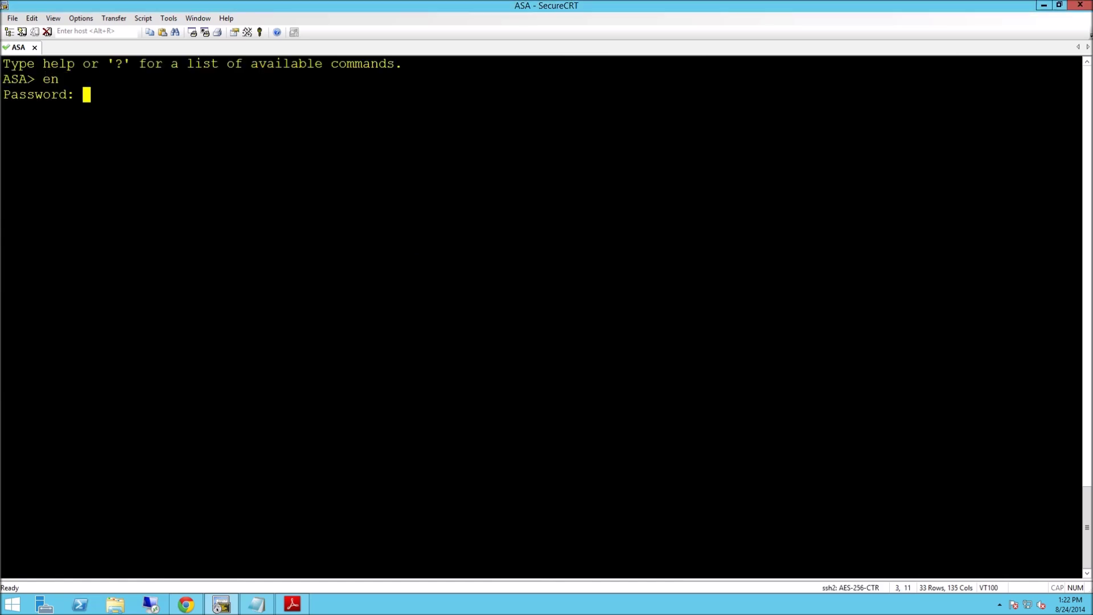
{"action": "type", "text": "*****"}
{"action": "key", "text": "Return"}
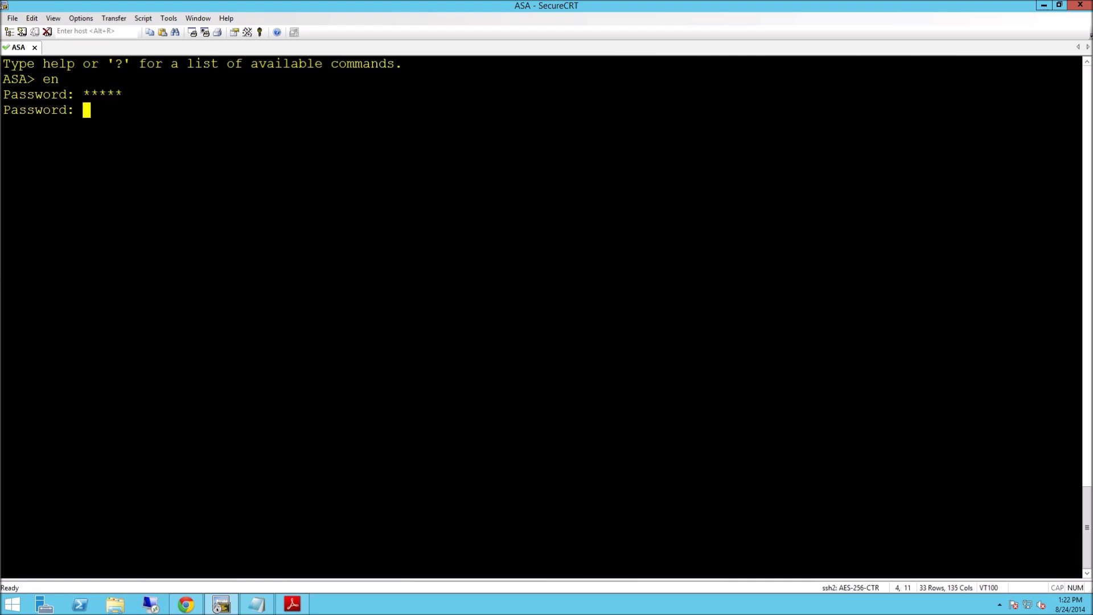
{"action": "key", "text": "Return"}
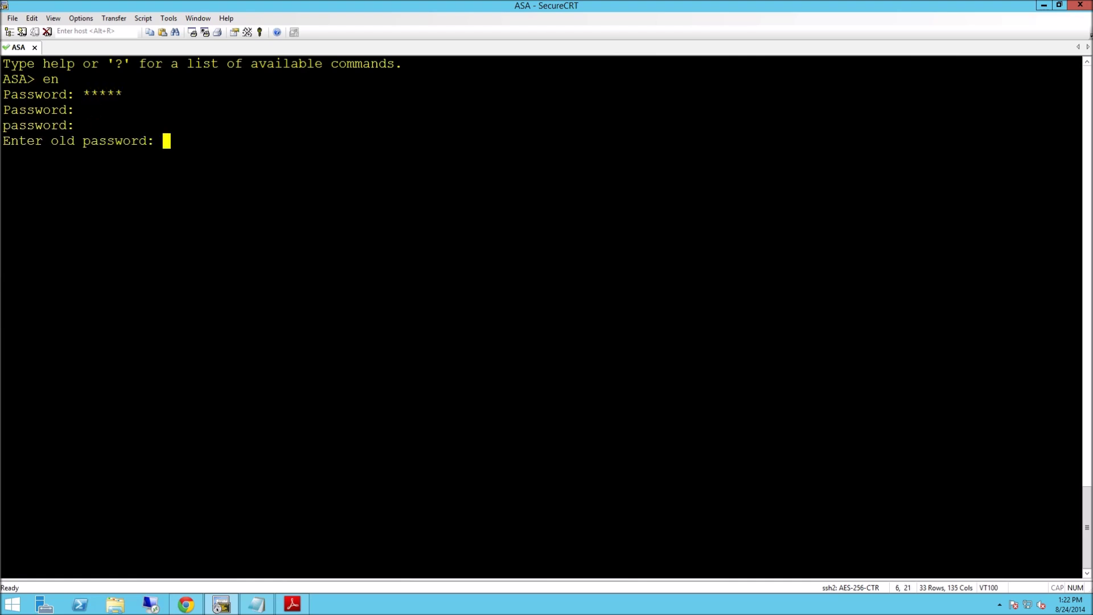
{"action": "key", "text": "Return"}
{"action": "key", "text": "Return"}
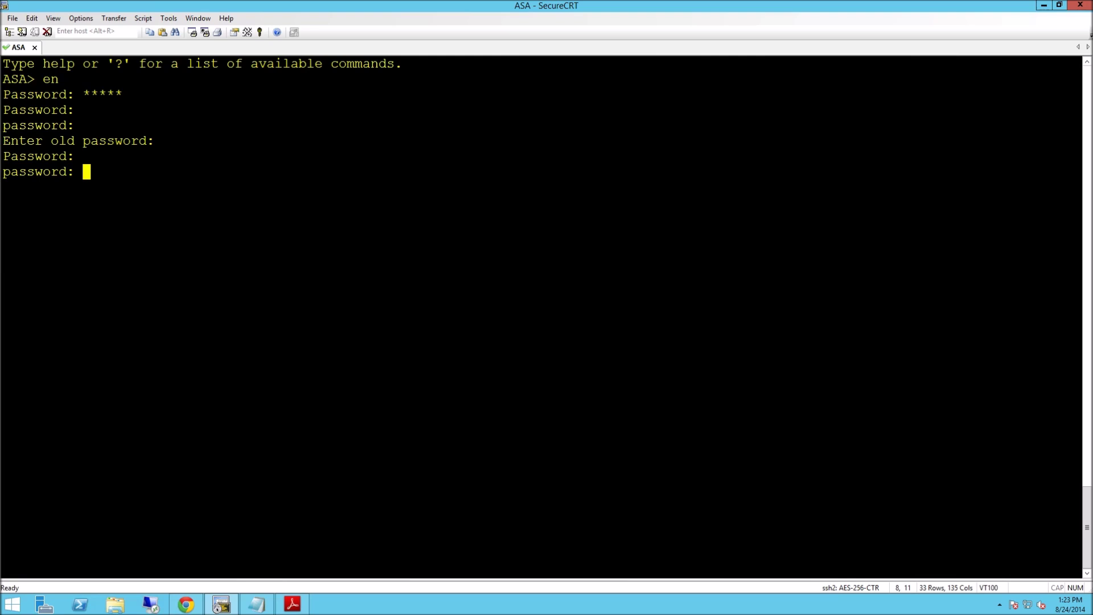
{"action": "type", "text": "*******"}
Confirm privilege level 1 with show curpriv, retry enable, then disconnect the ASA session.
{"action": "key", "text": "Return"}
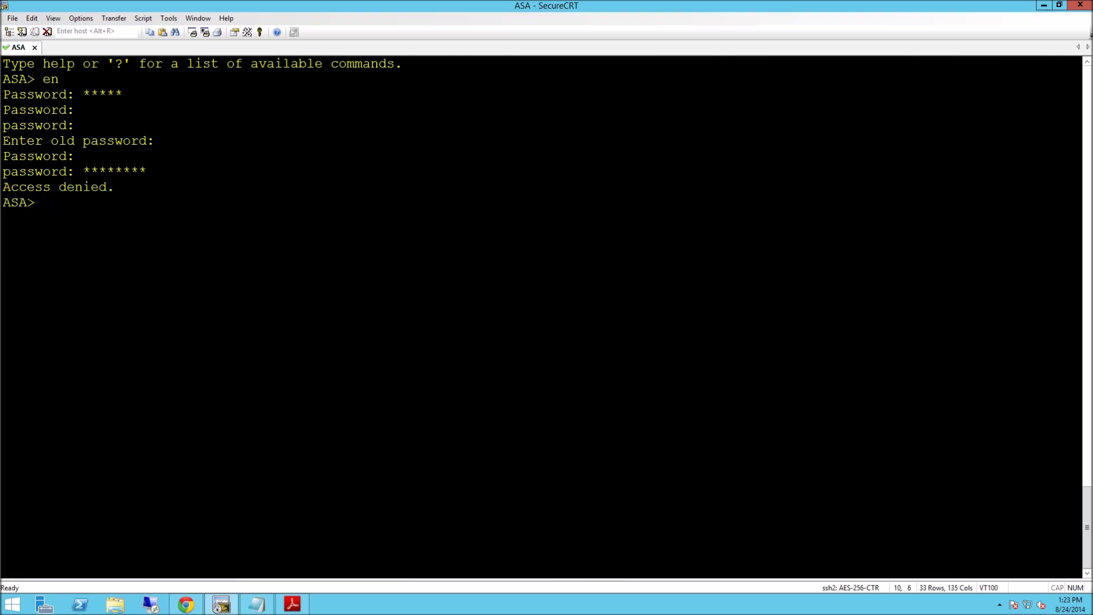
{"action": "type", "text": "show curpriv"}
{"action": "key", "text": "Return"}
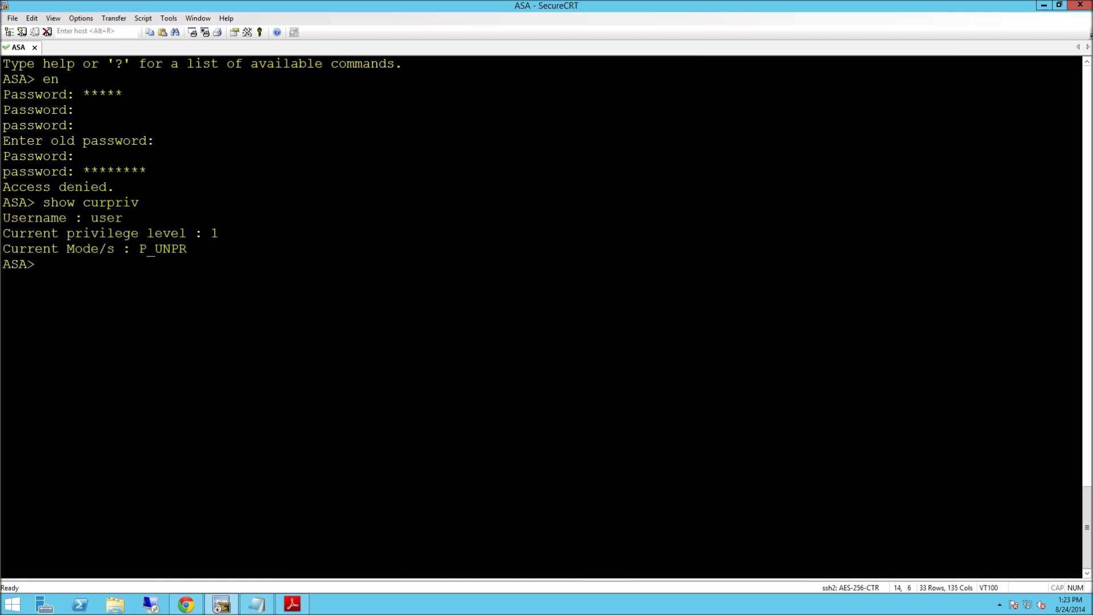
{"action": "type", "text": "en"}
{"action": "key", "text": "Return"}
{"action": "type", "text": "*****"}
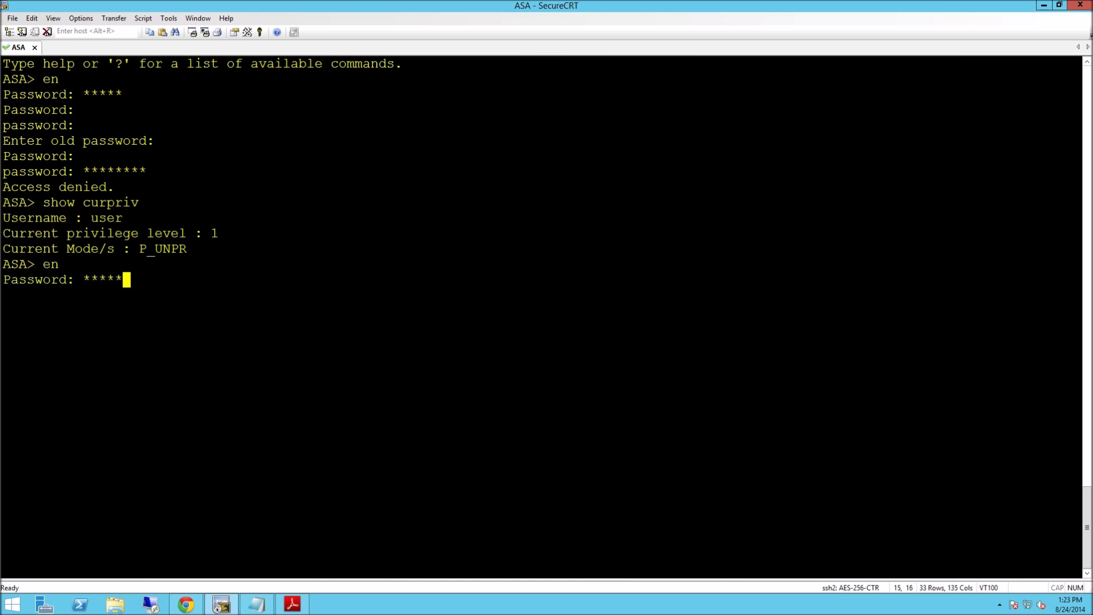
{"action": "type", "text": "***"}
{"action": "key", "text": "Return"}
{"action": "left_click", "coordinate": [47, 32]}
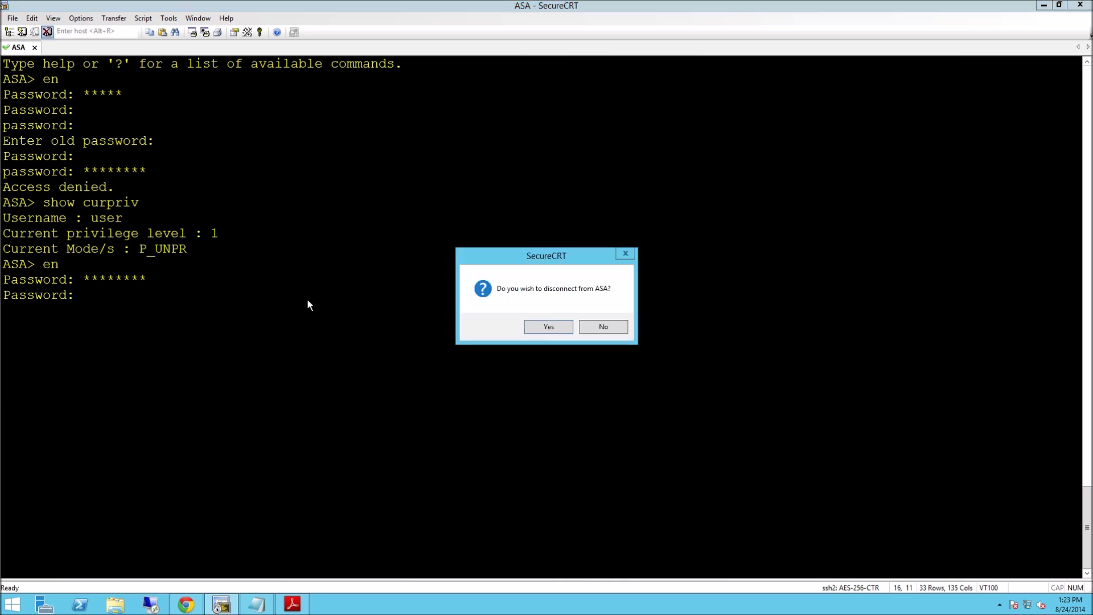
{"action": "left_click", "coordinate": [543, 329]}
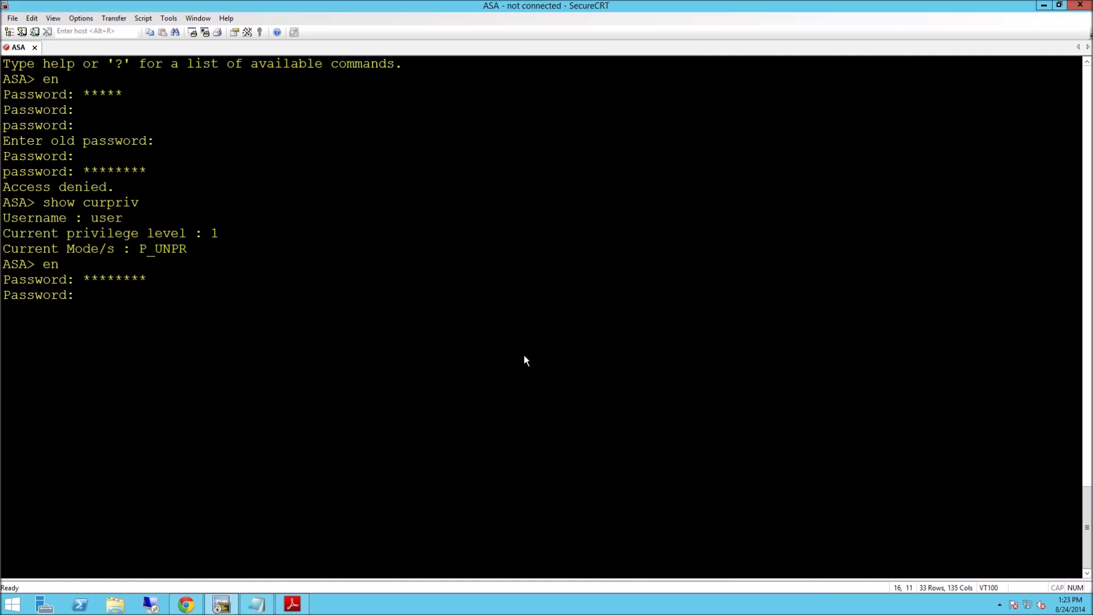
Reconnect to the ASA and log in as admin with its password.
{"action": "key", "text": "Return"}
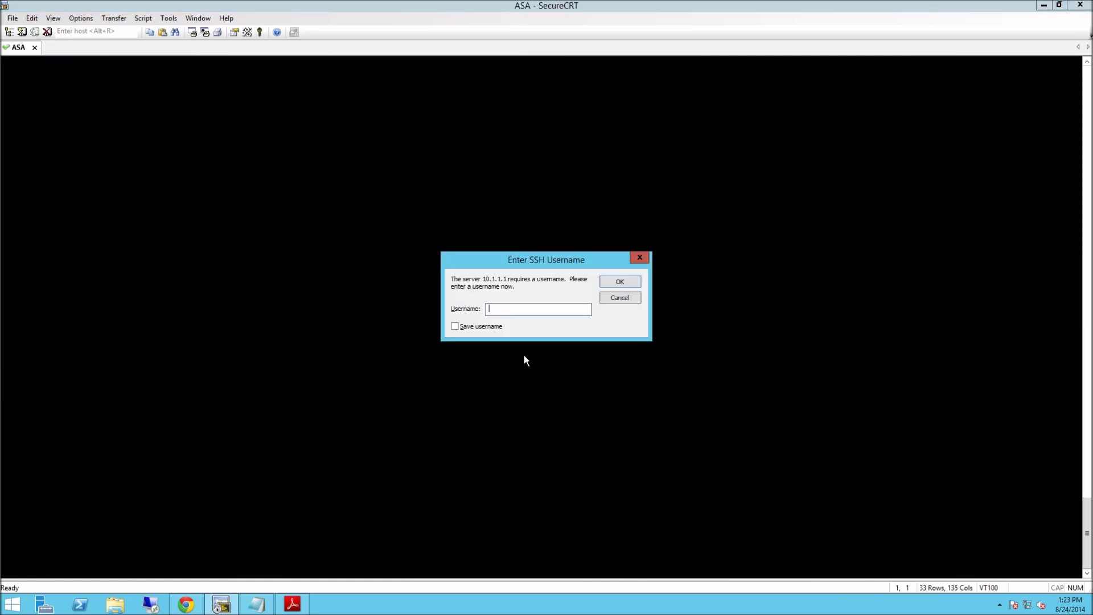
{"action": "type", "text": "admin"}
{"action": "key", "text": "Return"}
{"action": "type", "text": "c"}
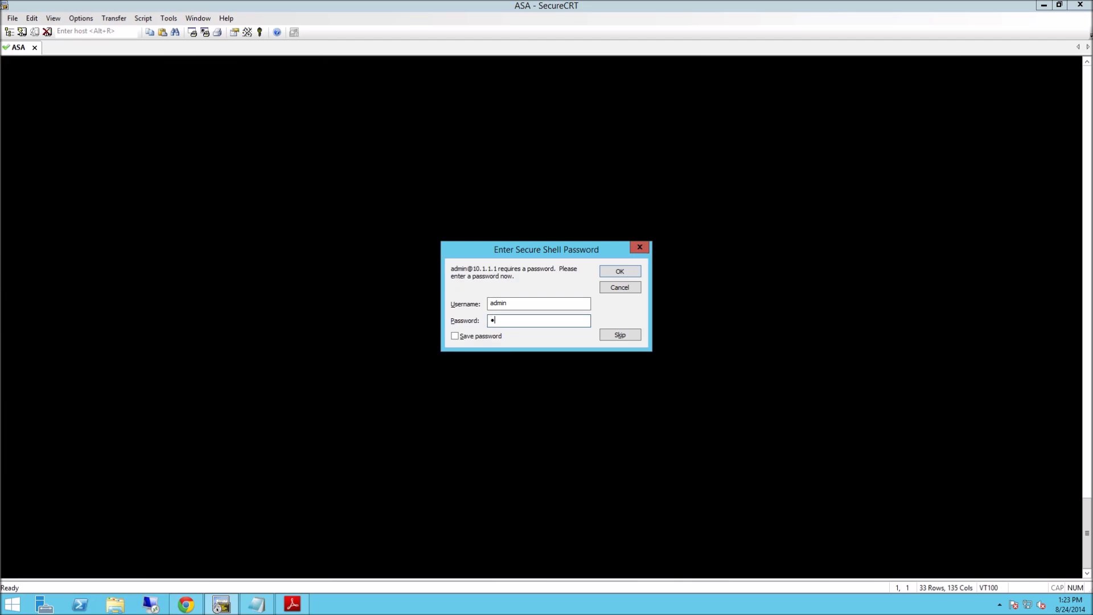
{"action": "type", "text": "isco123"}
{"action": "key", "text": "Return"}
Enter enable mode, then global configuration mode with conf t.
{"action": "type", "text": "en"}
{"action": "key", "text": "Return"}
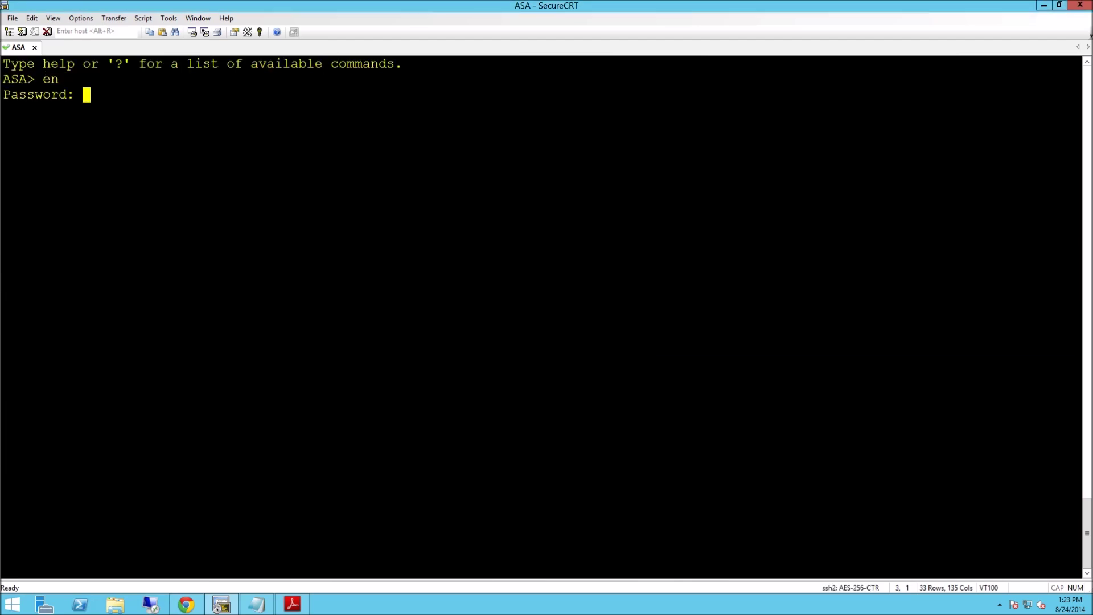
{"action": "type", "text": "cisco123"}
{"action": "key", "text": "Return"}
{"action": "key", "text": "Return"}
{"action": "key", "text": "Return"}
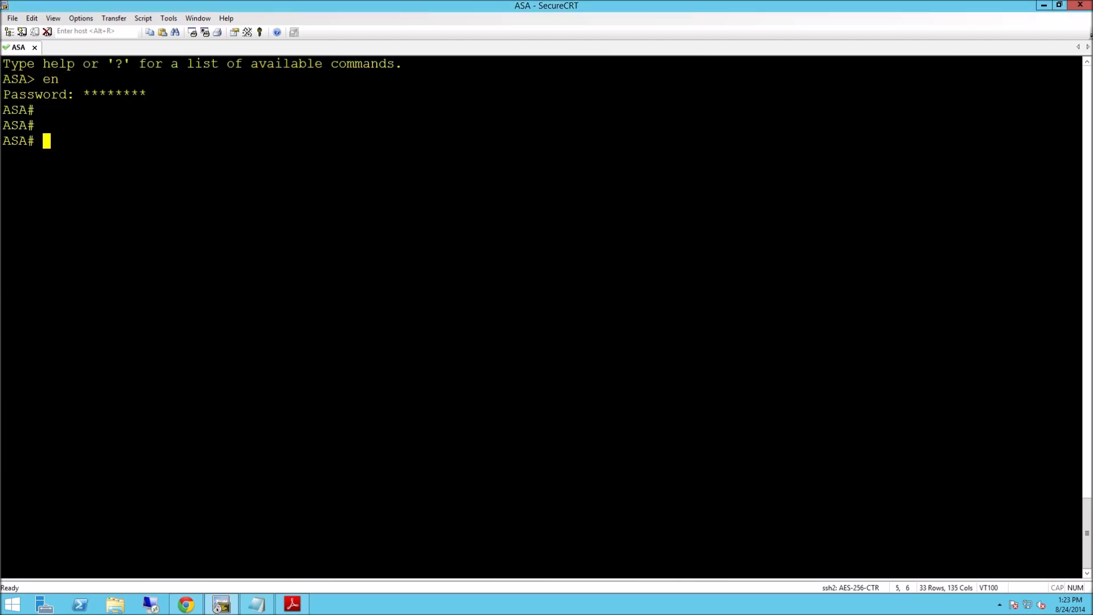
{"action": "key", "text": "Return"}
{"action": "type", "text": "conf t"}
{"action": "key", "text": "Return"}
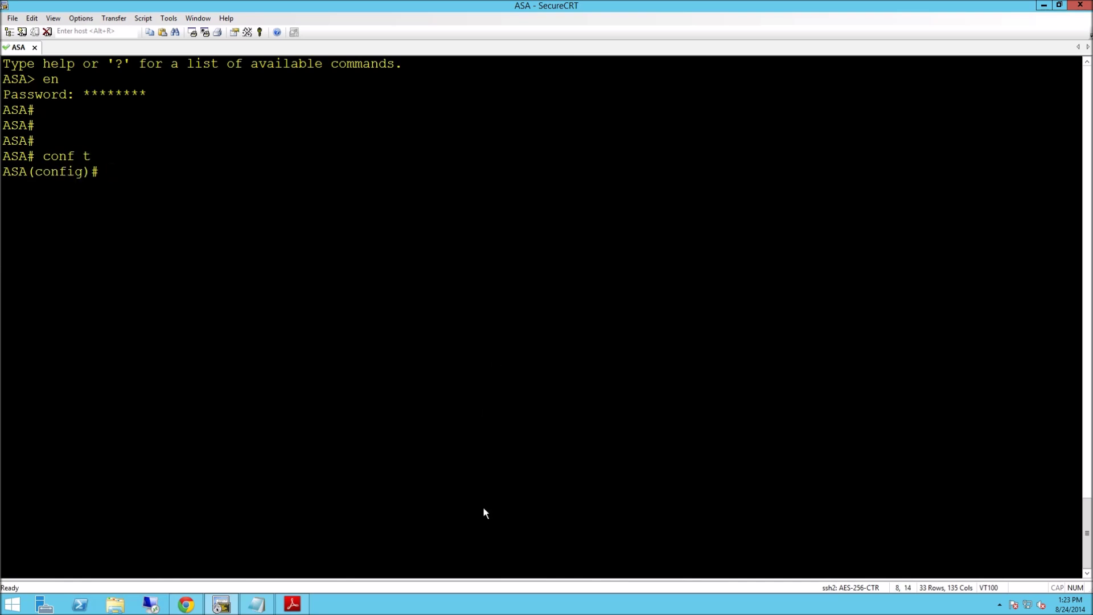
{"action": "left_click", "coordinate": [257, 604]}
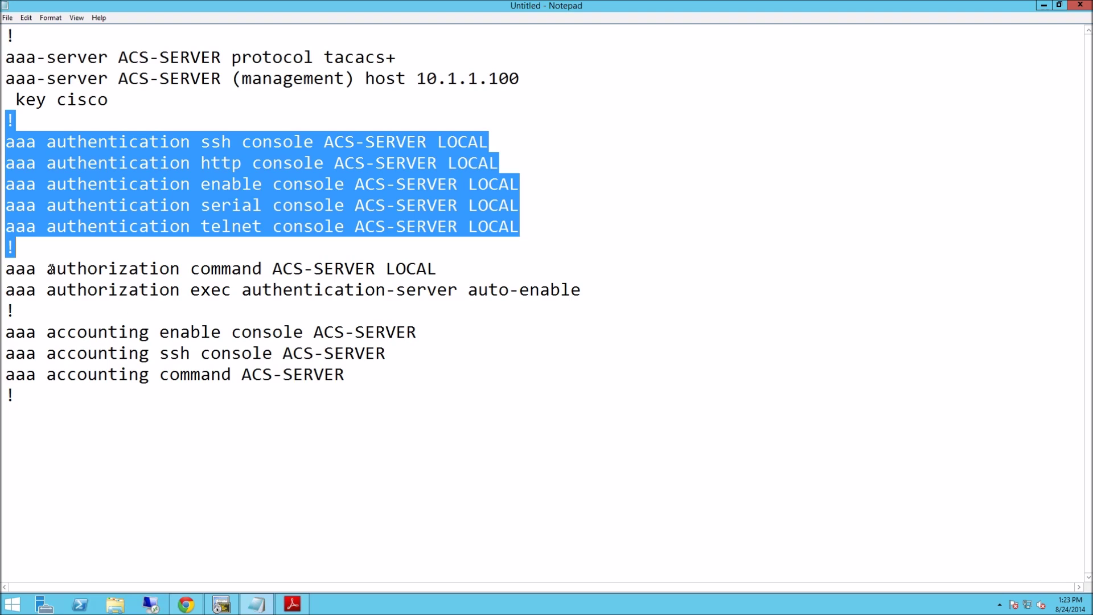
Copy the aaa authorization command and exec auto-enable lines, with surrounding ! lines, from Notepad.
{"action": "left_click_drag", "start_coordinate": [4, 247], "coordinate": [45, 307]}
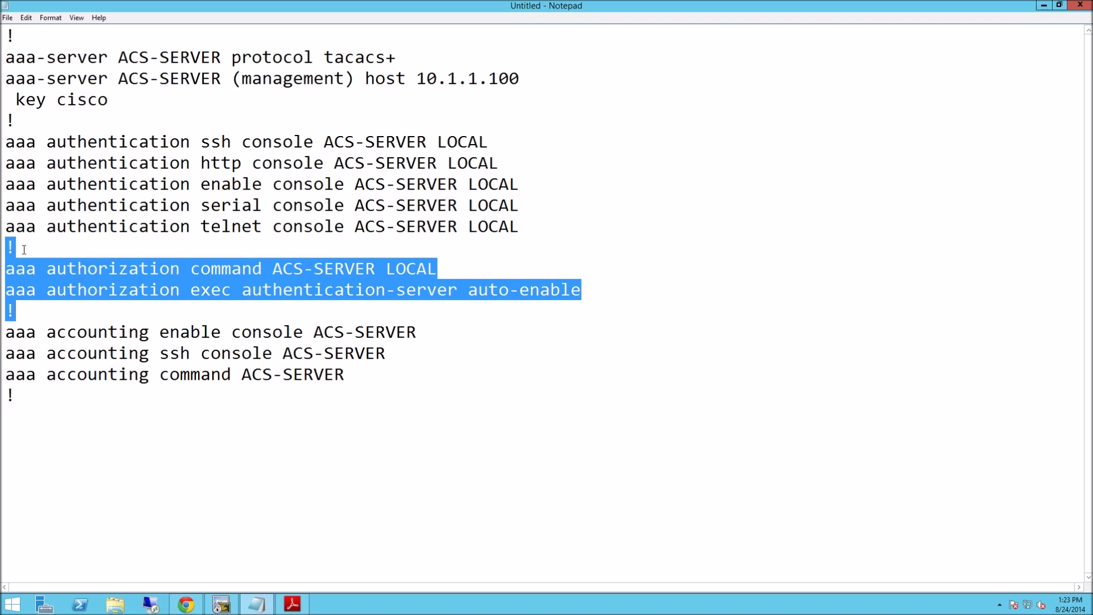
{"action": "left_click", "coordinate": [67, 269]}
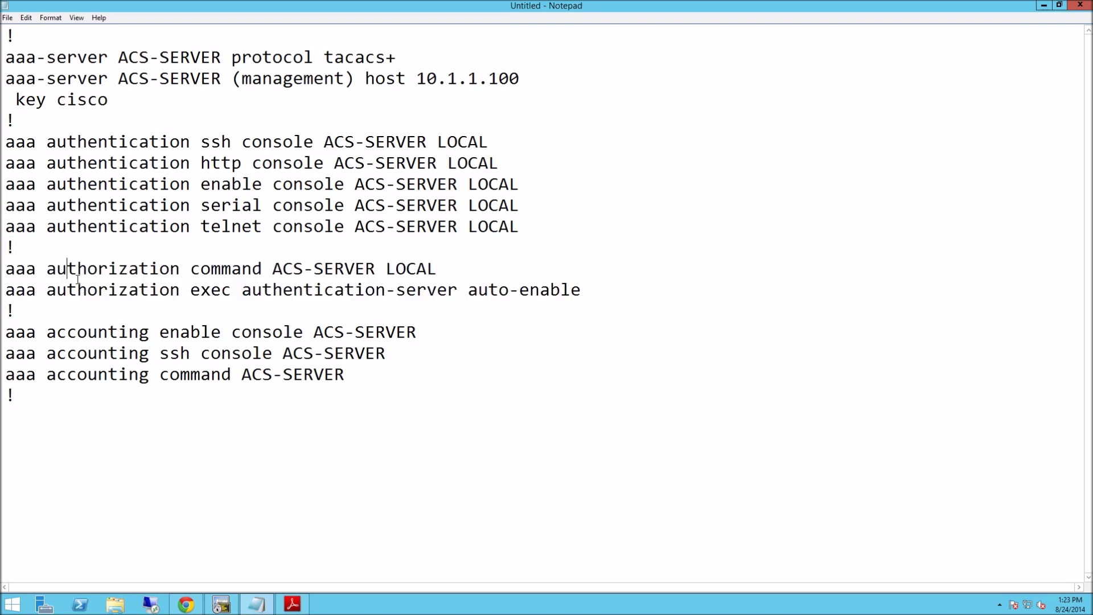
{"action": "left_click_drag", "start_coordinate": [469, 292], "coordinate": [590, 291]}
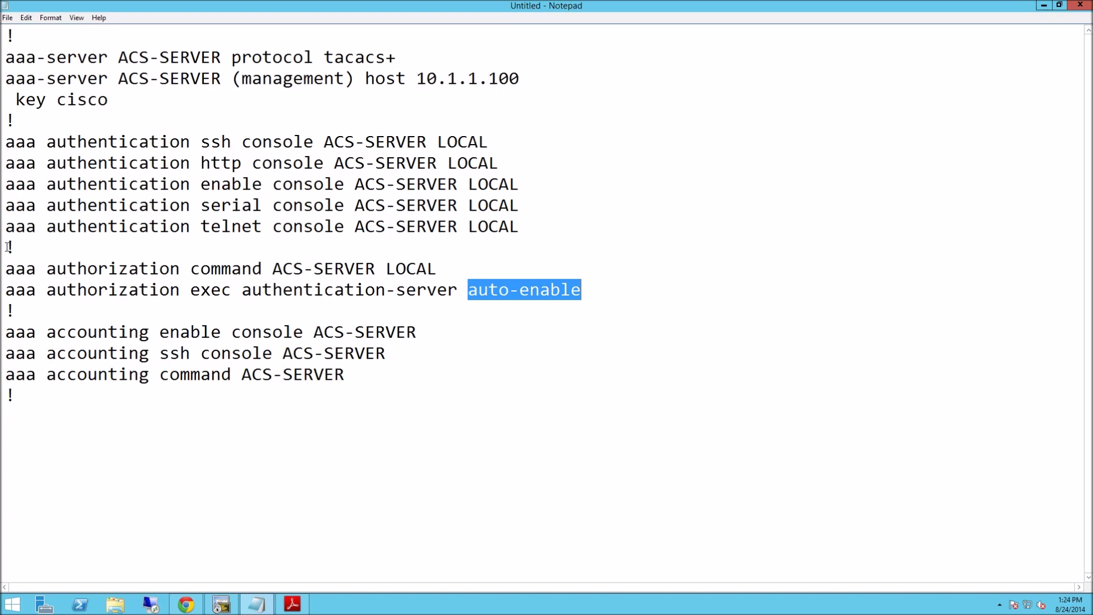
{"action": "left_click_drag", "start_coordinate": [5, 247], "coordinate": [21, 309]}
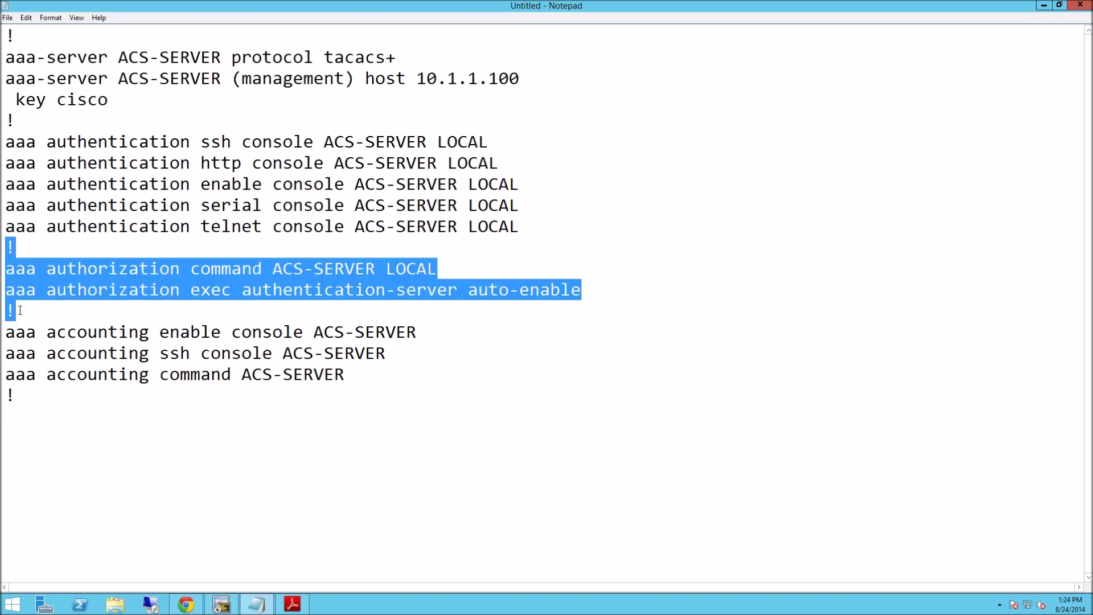
{"action": "right_click", "coordinate": [63, 274]}
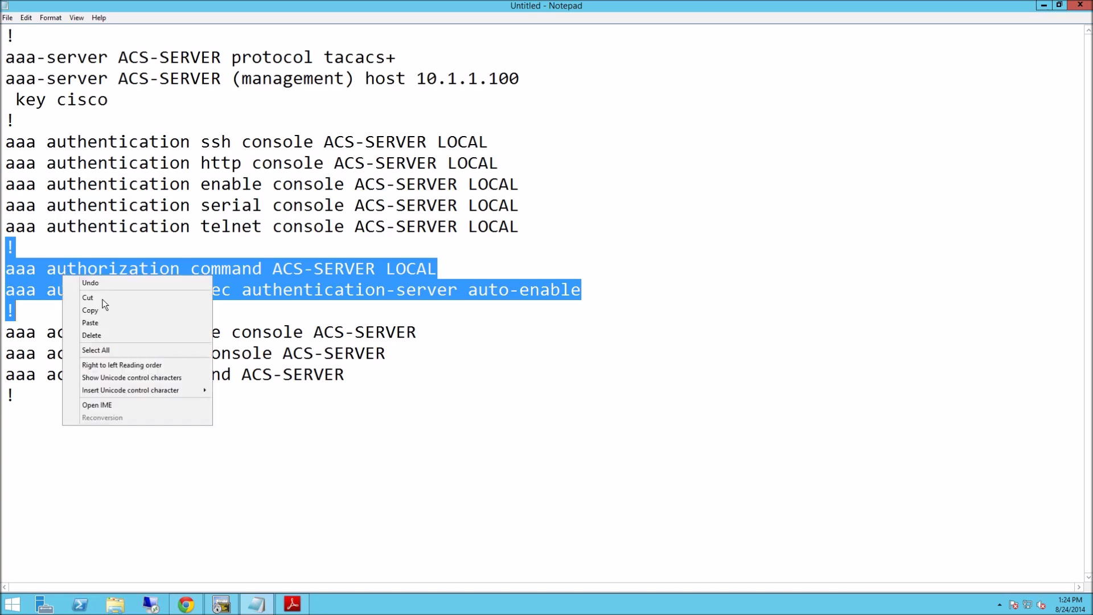
{"action": "left_click", "coordinate": [101, 311]}
Paste the two aaa authorization lines at ASA(config)#, then exit and log off.
{"action": "left_click", "coordinate": [217, 599]}
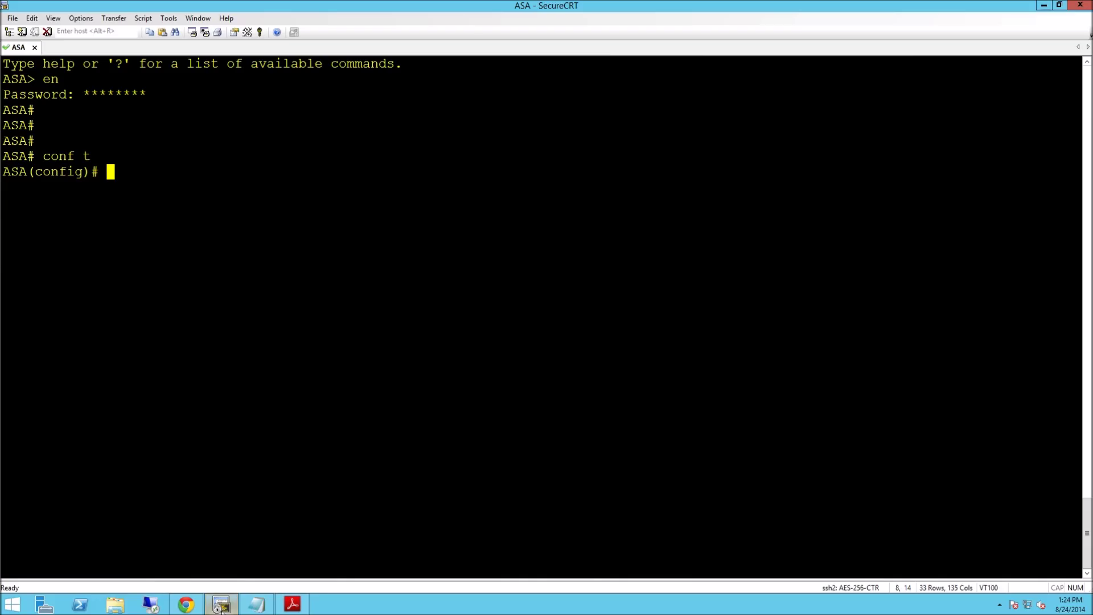
{"action": "right_click", "coordinate": [146, 173]}
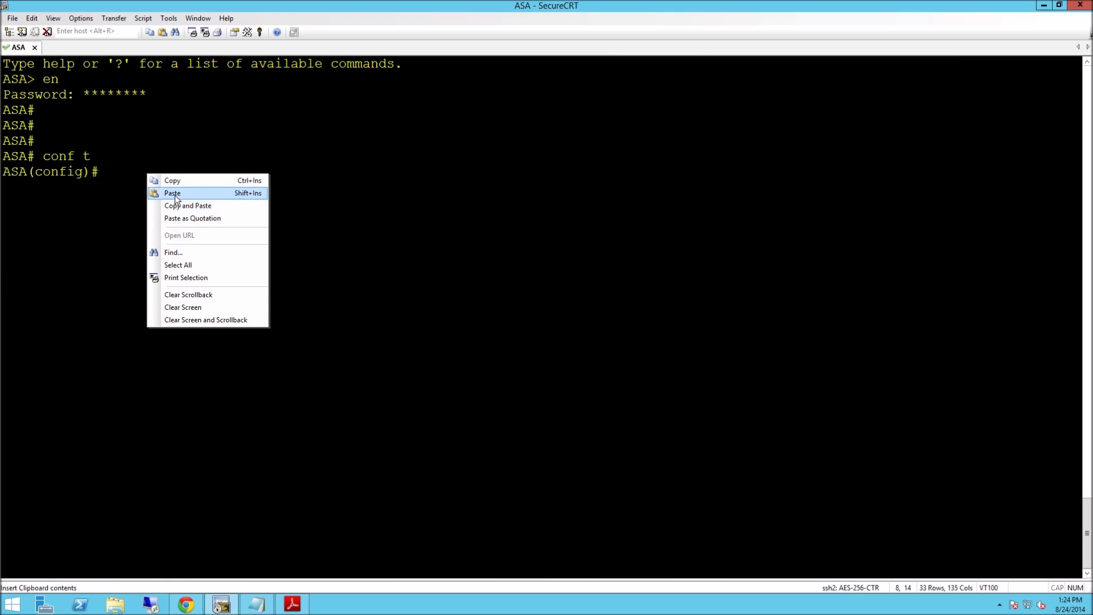
{"action": "left_click", "coordinate": [175, 195]}
{"action": "key", "text": "Return"}
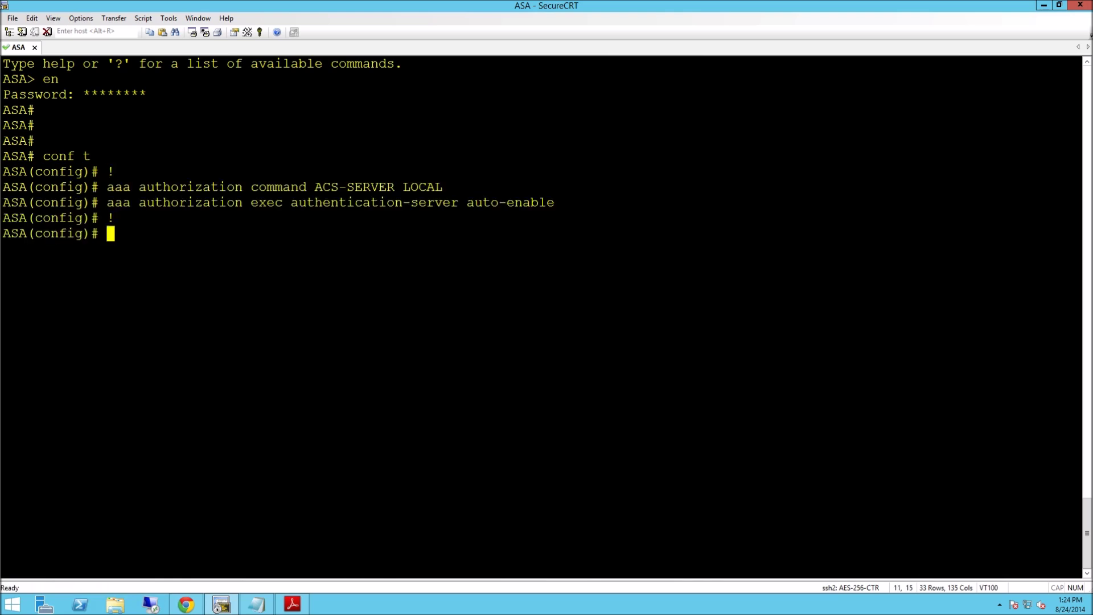
{"action": "type", "text": "exit"}
{"action": "key", "text": "Return"}
{"action": "type", "text": "exit"}
{"action": "key", "text": "Return"}
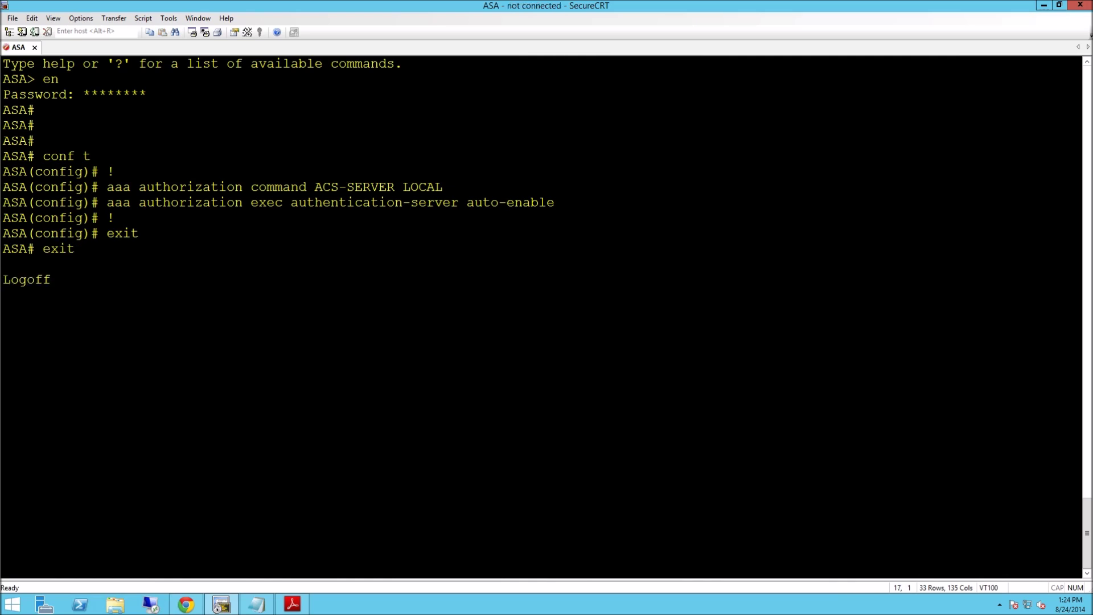
Log back in as admin, landing directly at the privileged ASA# prompt.
{"action": "key", "text": "Return"}
{"action": "type", "text": "admin"}
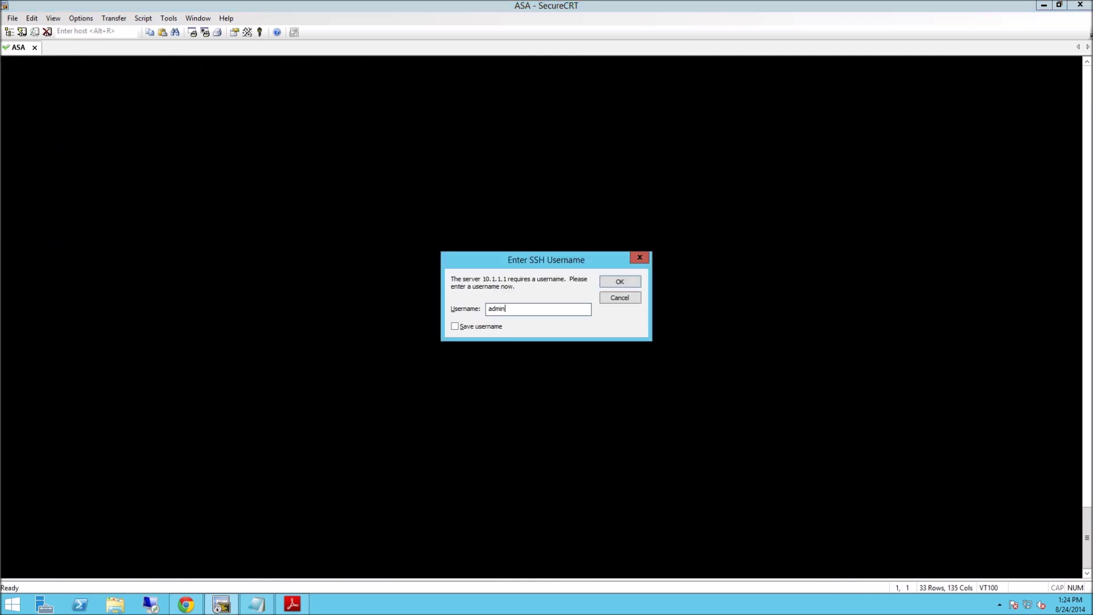
{"action": "key", "text": "Return"}
{"action": "type", "text": "cisco1"}
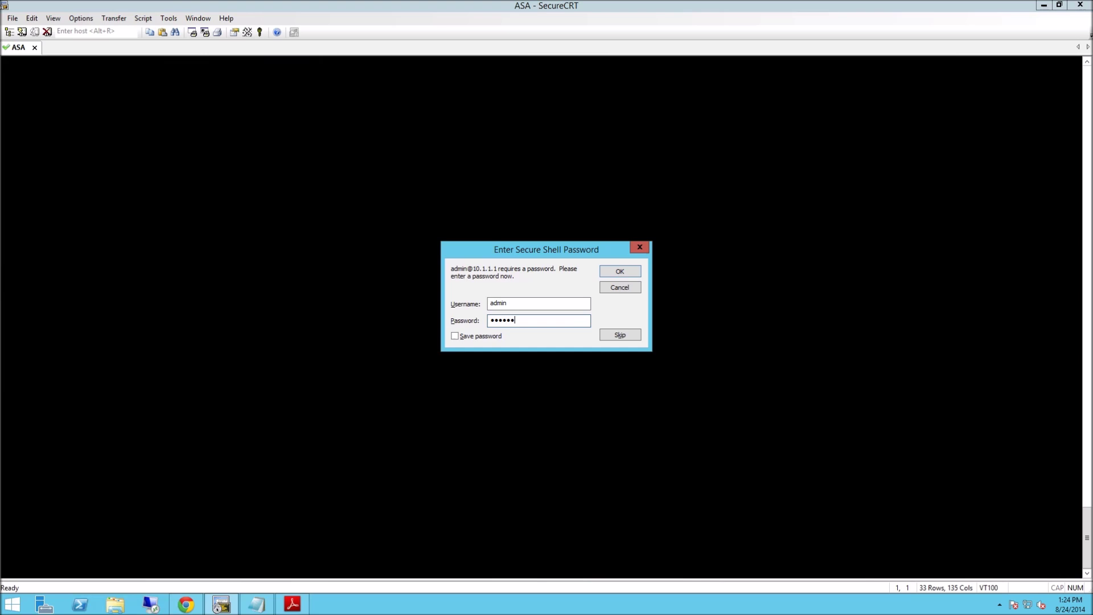
{"action": "type", "text": "23"}
{"action": "key", "text": "Return"}
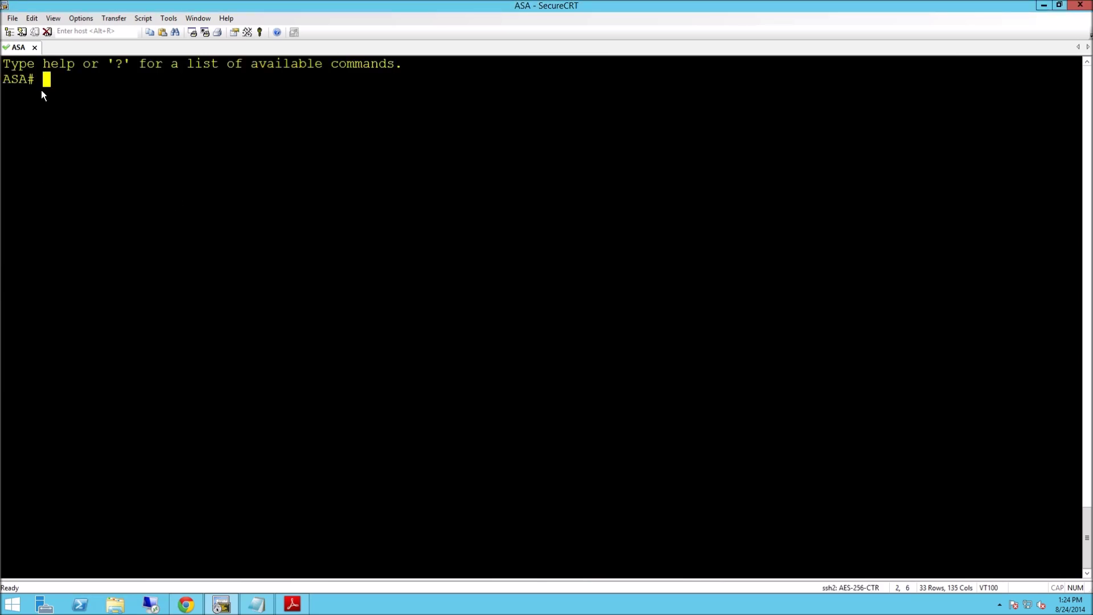
{"action": "left_click_drag", "start_coordinate": [36, 81], "coordinate": [8, 81]}
{"action": "left_click", "coordinate": [115, 159]}
Confirm privilege level 15 with show curpriv and log off.
{"action": "type", "text": "show curpriv"}
{"action": "key", "text": "Return"}
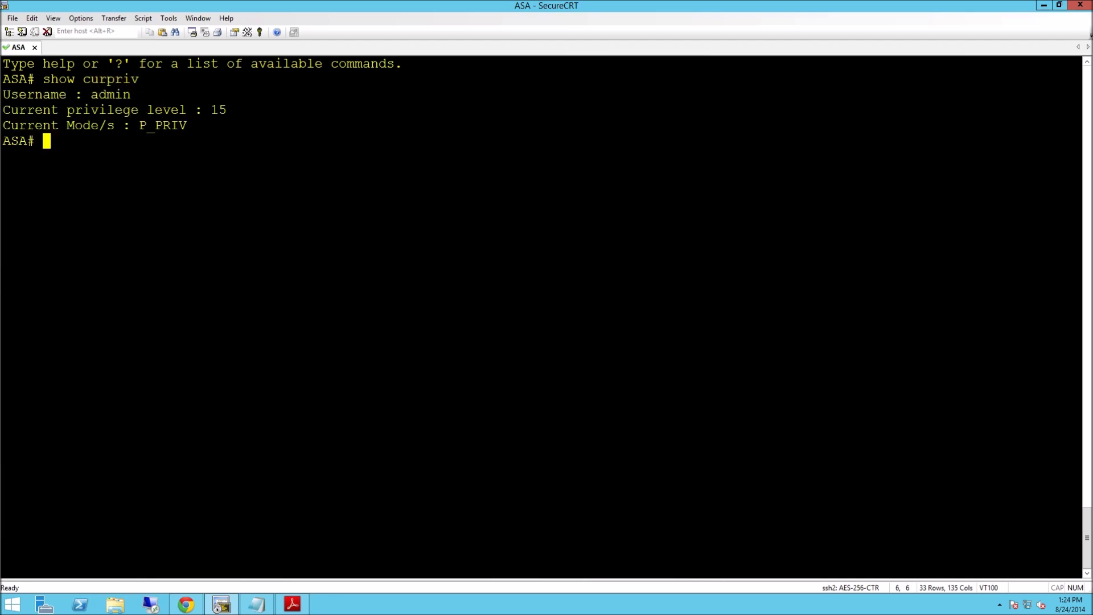
{"action": "key", "text": "Return"}
{"action": "key", "text": "Return"}
{"action": "type", "text": "exit"}
{"action": "key", "text": "Return"}
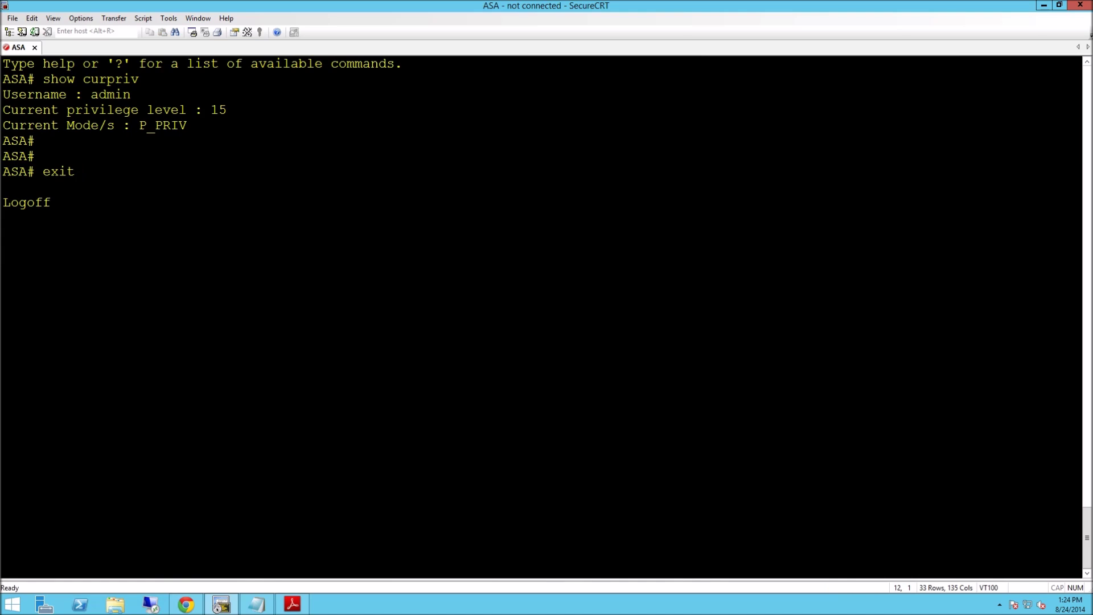
Log in as 'user' and run show curpriv, which fails command authorization.
{"action": "key", "text": "Return"}
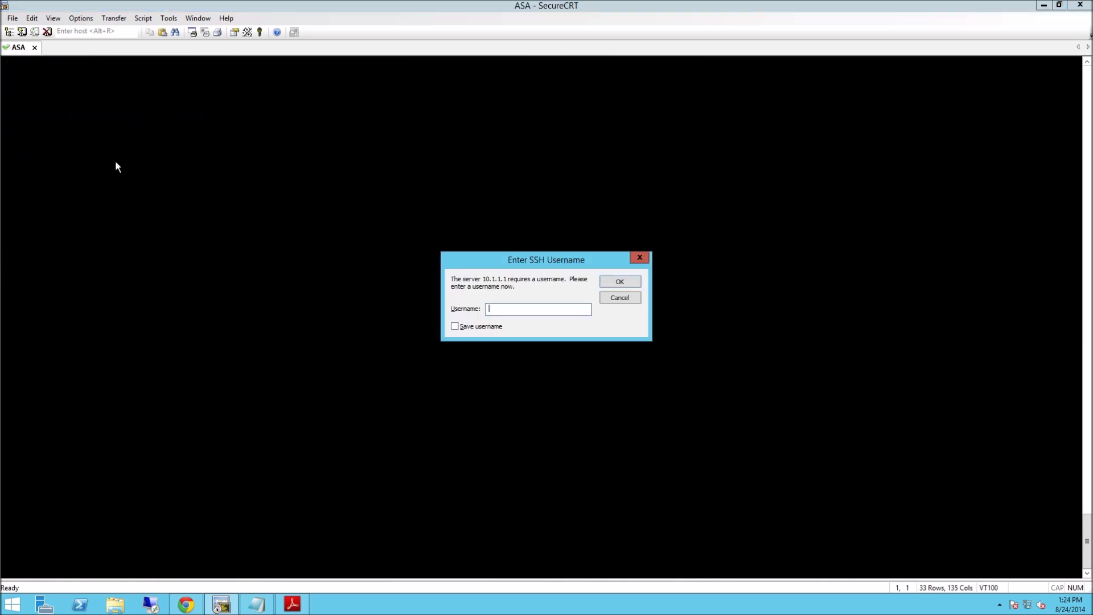
{"action": "type", "text": "user"}
{"action": "key", "text": "Return"}
{"action": "type", "text": "cisco"}
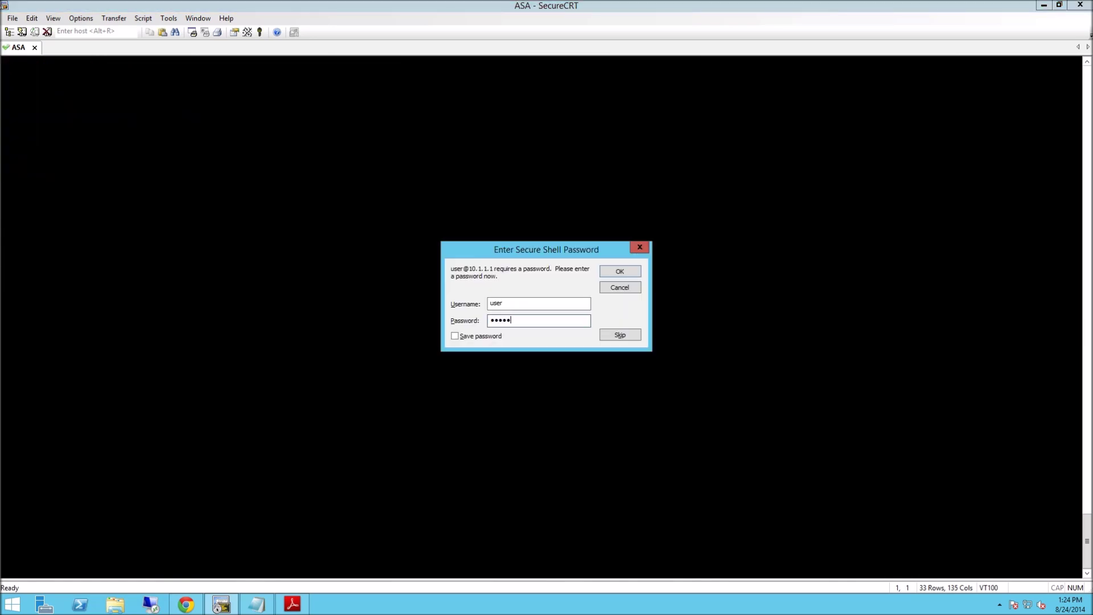
{"action": "key", "text": "Return"}
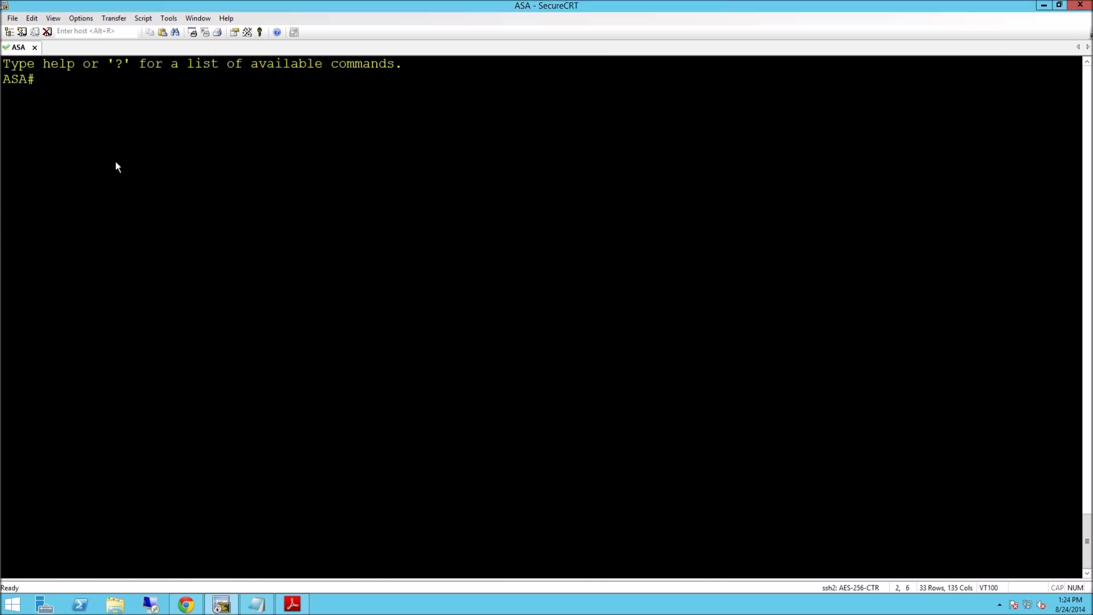
{"action": "type", "text": "show curpri"}
{"action": "key", "text": "Tab"}
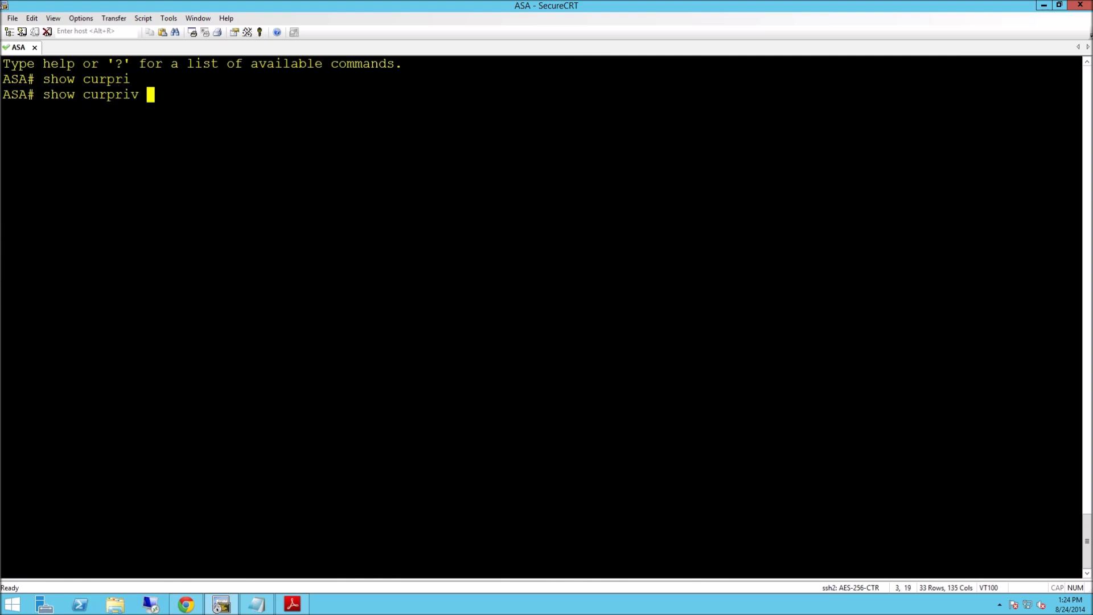
{"action": "key", "text": "Return"}
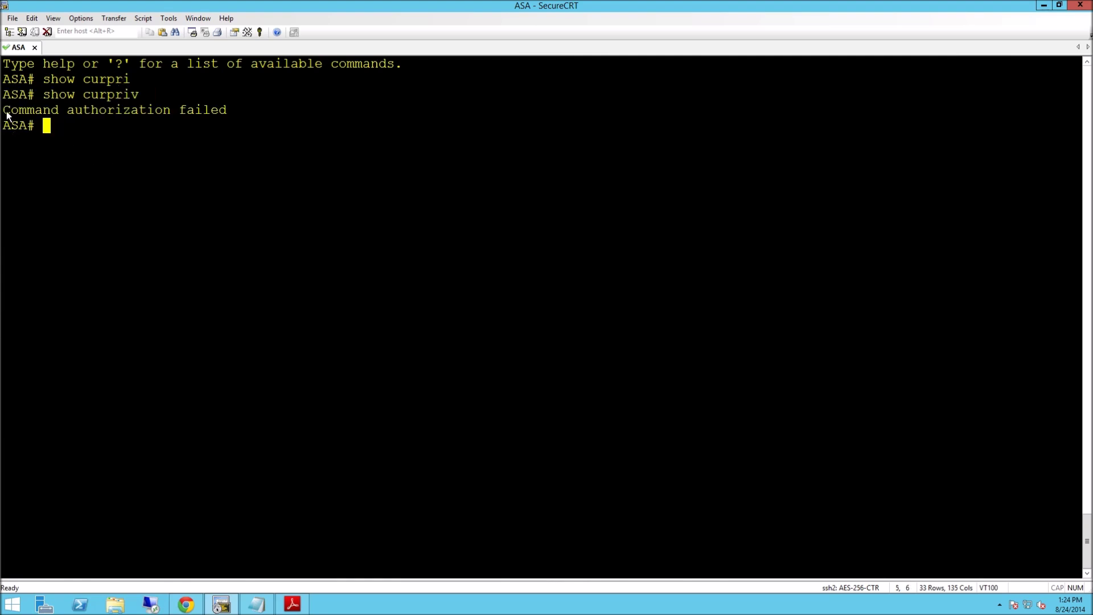
{"action": "left_click_drag", "start_coordinate": [7, 116], "coordinate": [225, 113]}
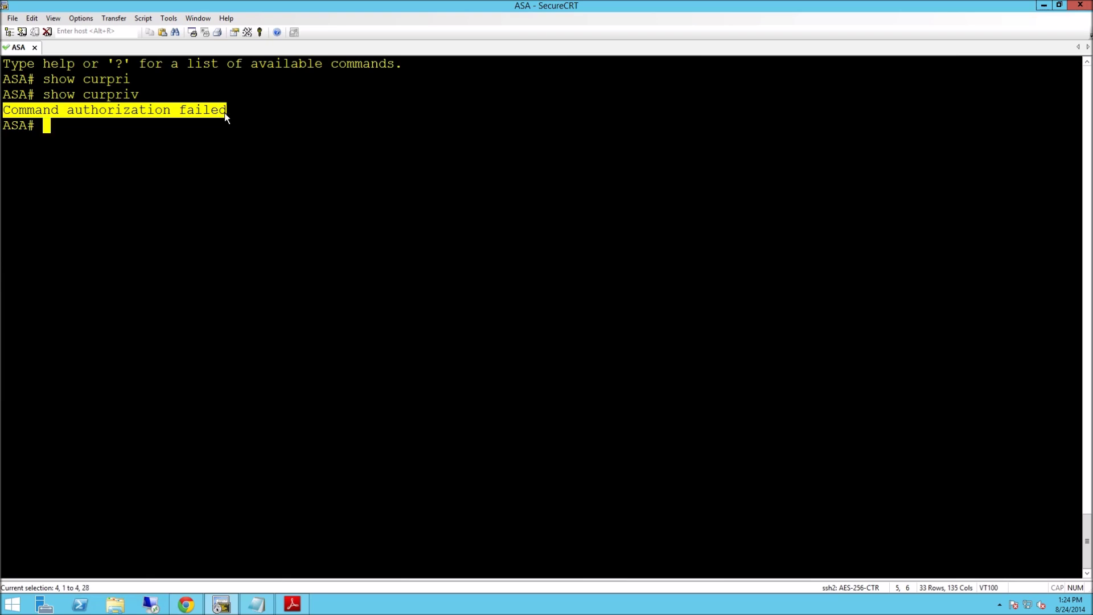
{"action": "left_click", "coordinate": [207, 153]}
Run show running-config, show version and show arp successfully.
{"action": "type", "text": "show ru"}
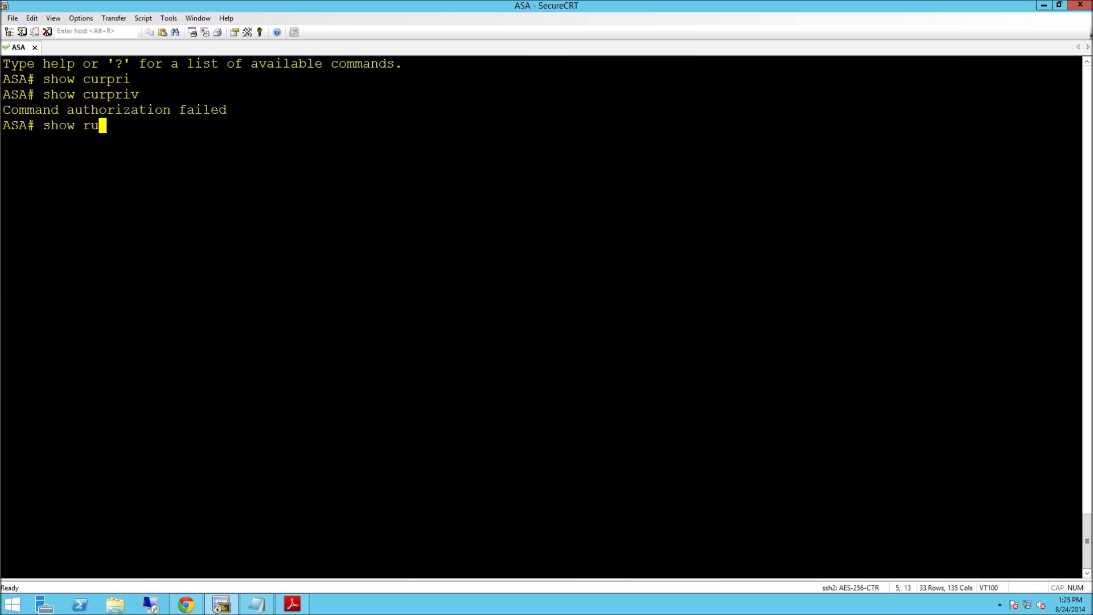
{"action": "type", "text": "nn"}
{"action": "key", "text": "Return"}
{"action": "type", "text": "q"}
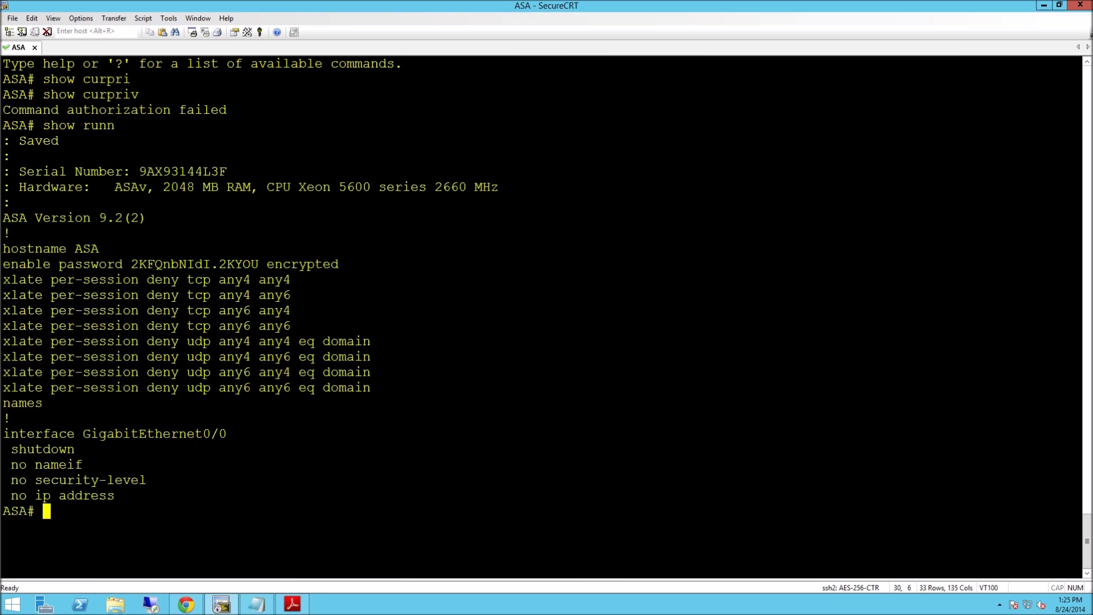
{"action": "type", "text": "show ver"}
{"action": "key", "text": "Return"}
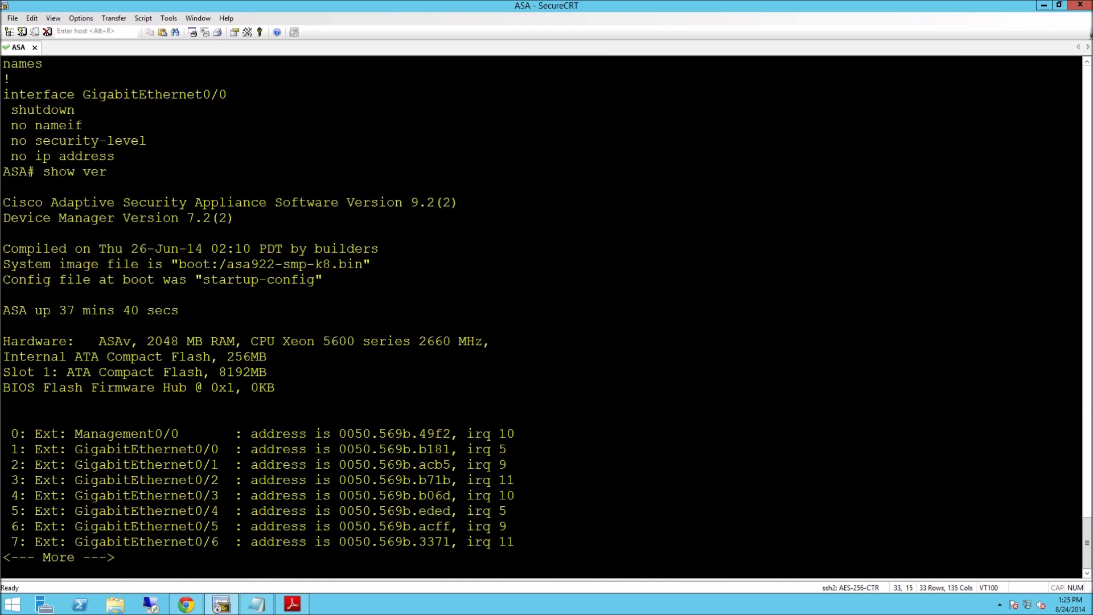
{"action": "key", "text": "Return"}
{"action": "key", "text": "Return"}
{"action": "key", "text": "Return"}
{"action": "type", "text": "show arp"}
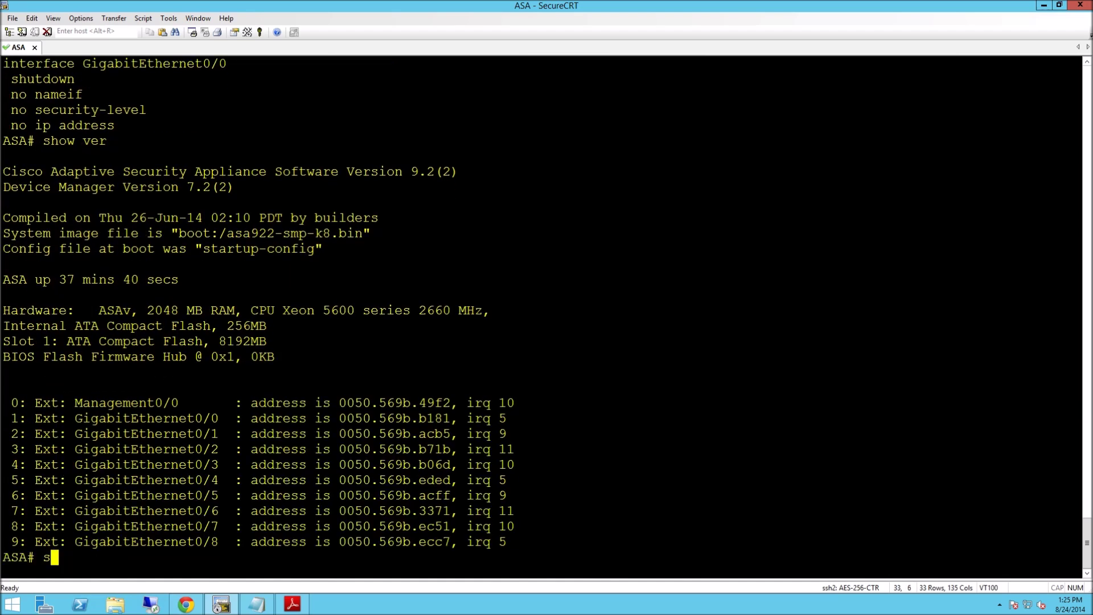
{"action": "key", "text": "Return"}
{"action": "key", "text": "Return"}
{"action": "key", "text": "Return"}
{"action": "key", "text": "Return"}
{"action": "key", "text": "Return"}
{"action": "key", "text": "Return"}
{"action": "key", "text": "Return"}
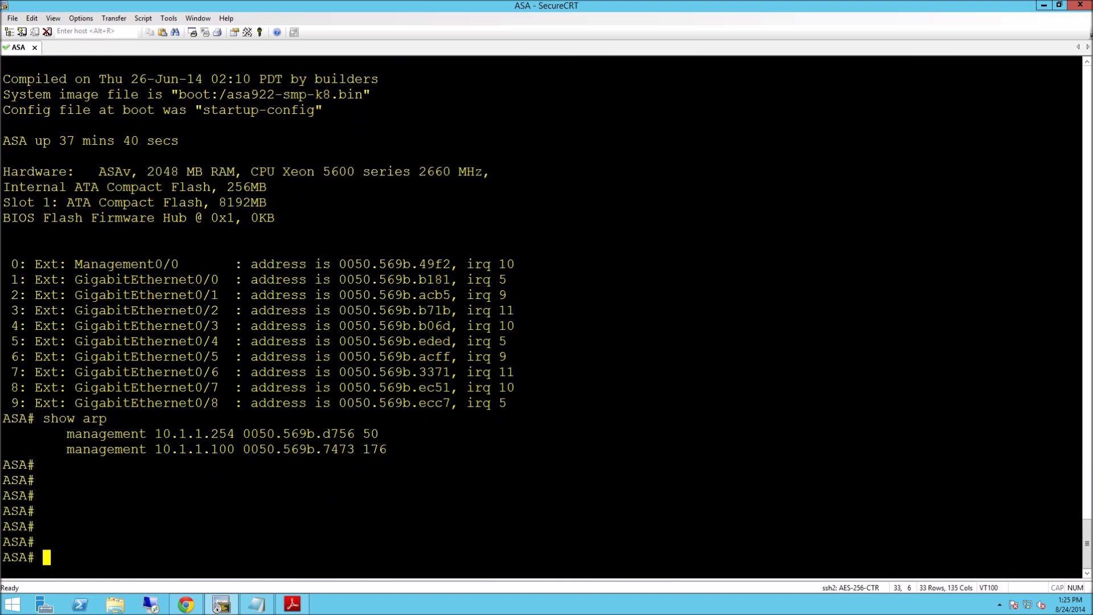
Try conf t, show route and show curpriv, all rejected as unauthorized.
{"action": "type", "text": "conf t"}
{"action": "key", "text": "Return"}
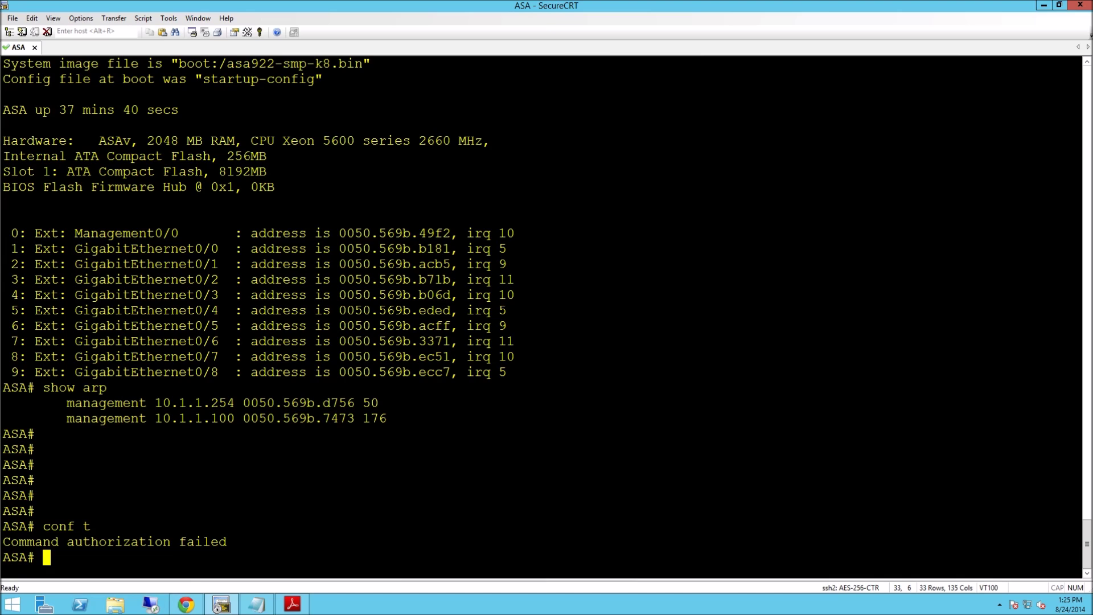
{"action": "type", "text": "show route"}
{"action": "key", "text": "Return"}
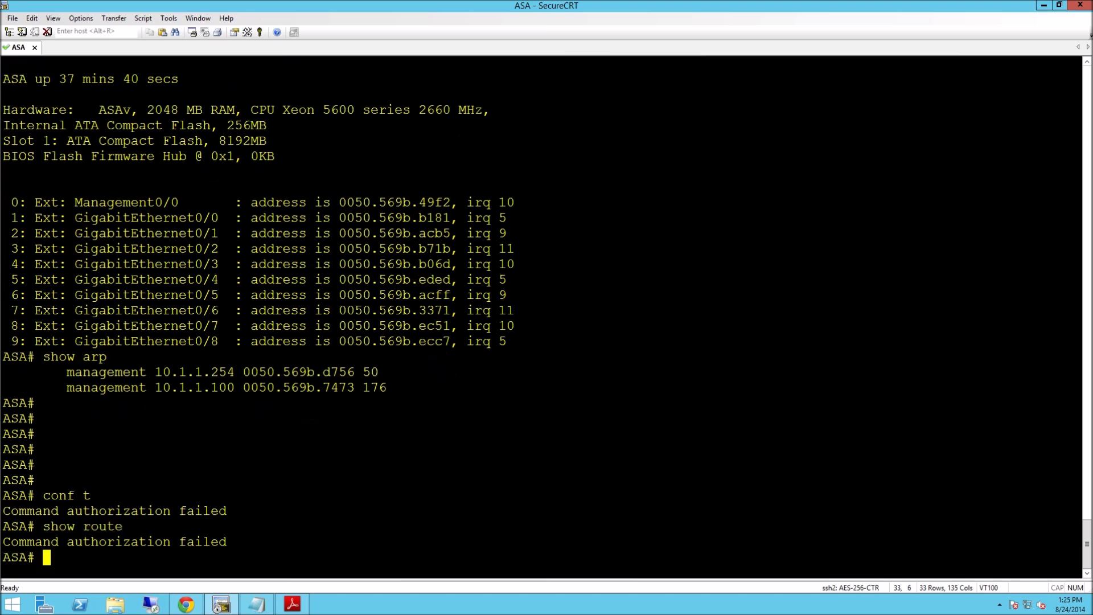
{"action": "key", "text": "Return"}
{"action": "key", "text": "Return"}
{"action": "key", "text": "Return"}
{"action": "key", "text": "Return"}
{"action": "key", "text": "Return"}
{"action": "key", "text": "Return"}
{"action": "key", "text": "Return"}
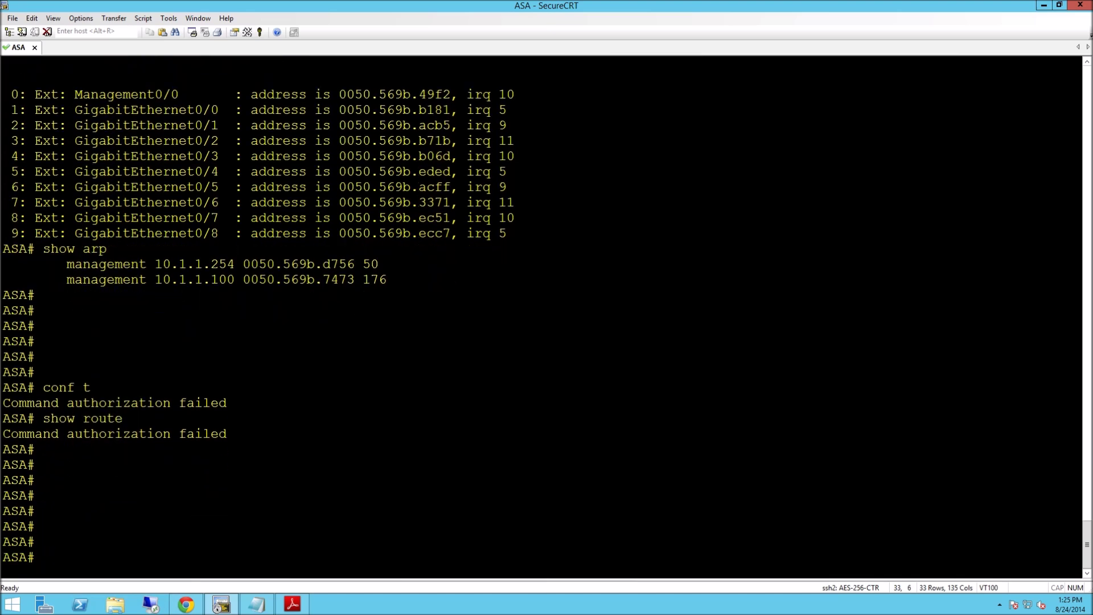
{"action": "type", "text": "show cur"}
{"action": "key", "text": "Tab"}
{"action": "key", "text": "Return"}
{"action": "key", "text": "Return"}
{"action": "key", "text": "Return"}
{"action": "key", "text": "Return"}
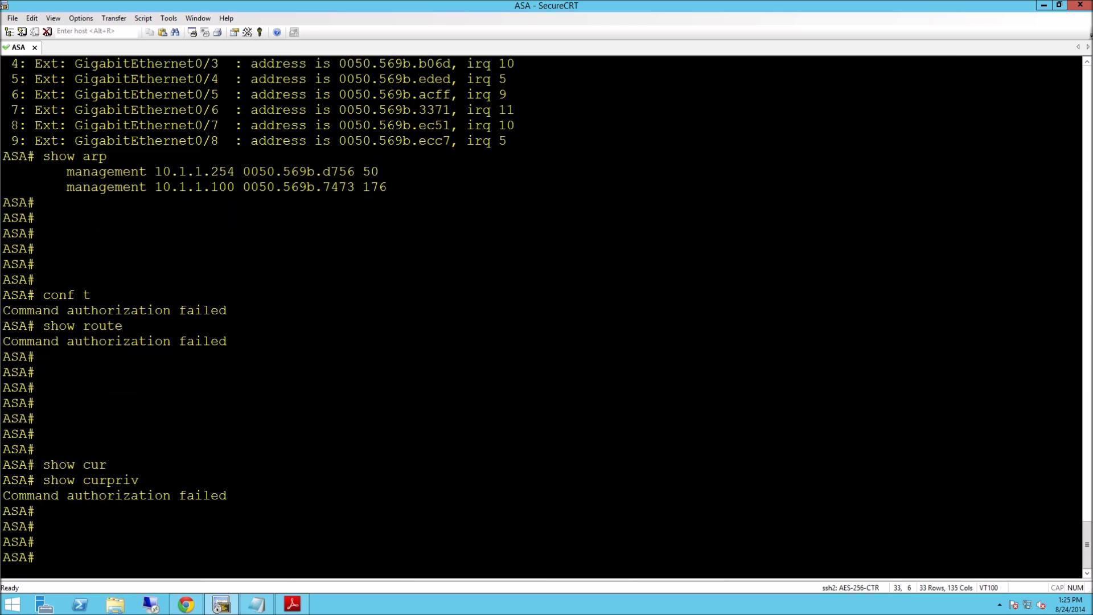
{"action": "left_click", "coordinate": [186, 604]}
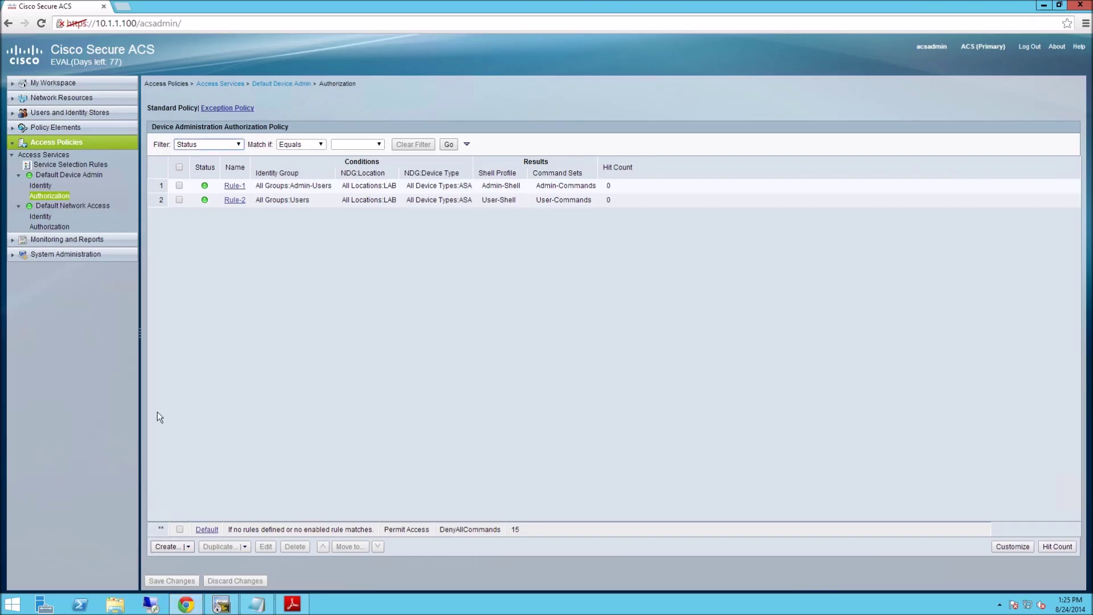
Open the User-Commands command set under Policy Elements > Command Sets and start a new entry.
{"action": "left_click", "coordinate": [16, 133]}
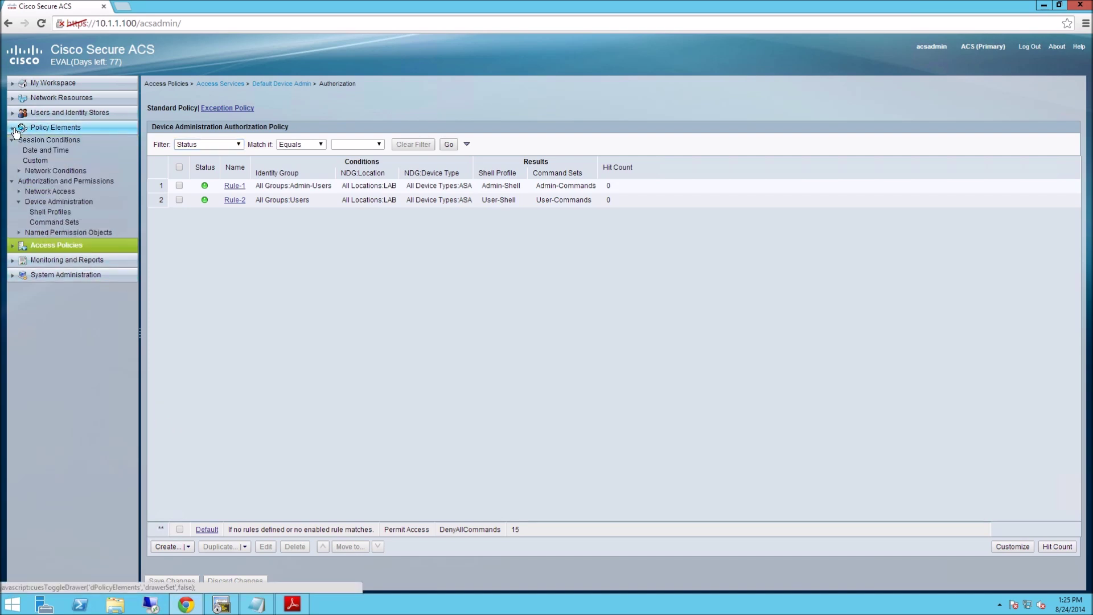
{"action": "left_click", "coordinate": [60, 214]}
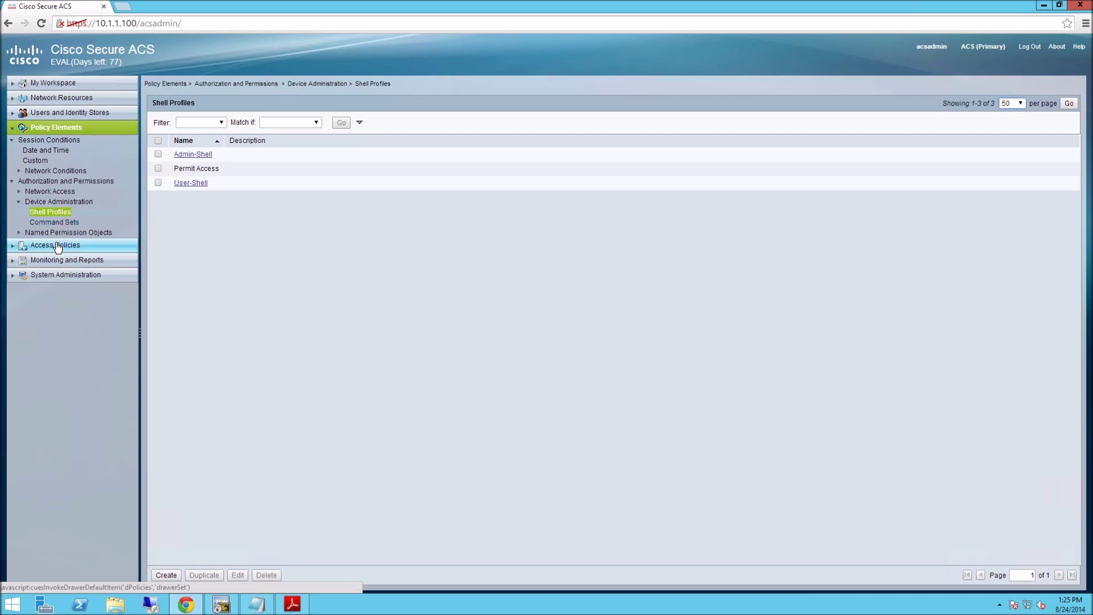
{"action": "left_click", "coordinate": [58, 222]}
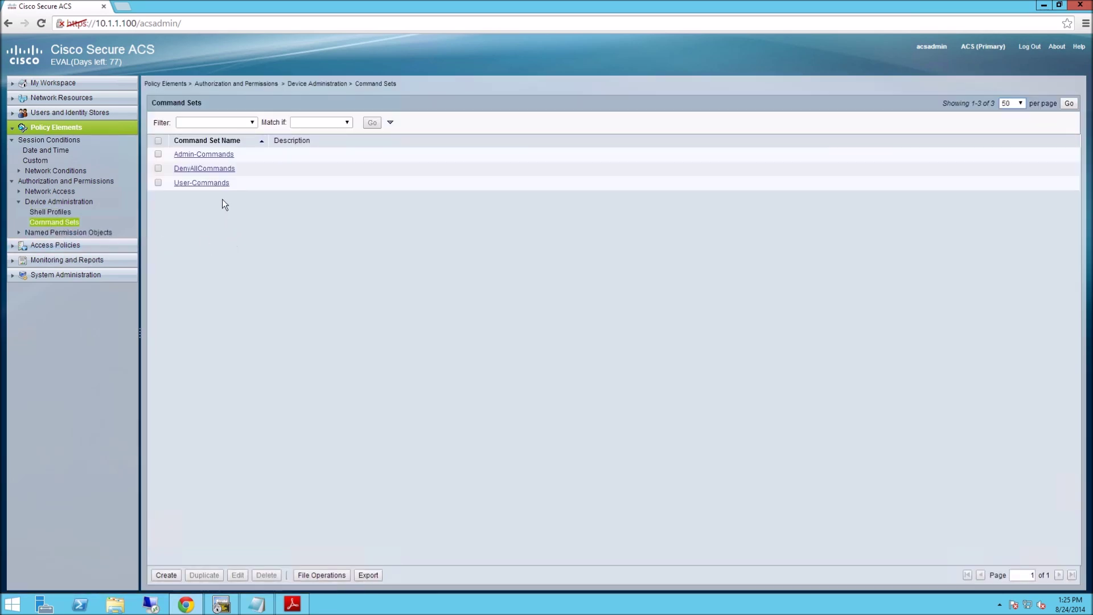
{"action": "left_click", "coordinate": [209, 185]}
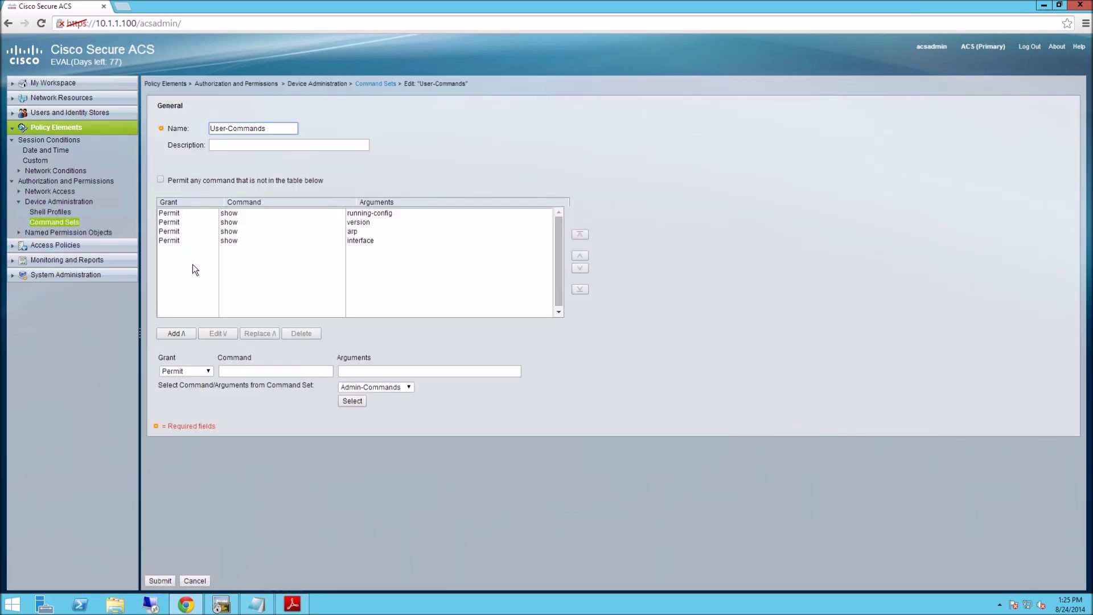
{"action": "left_click", "coordinate": [232, 370]}
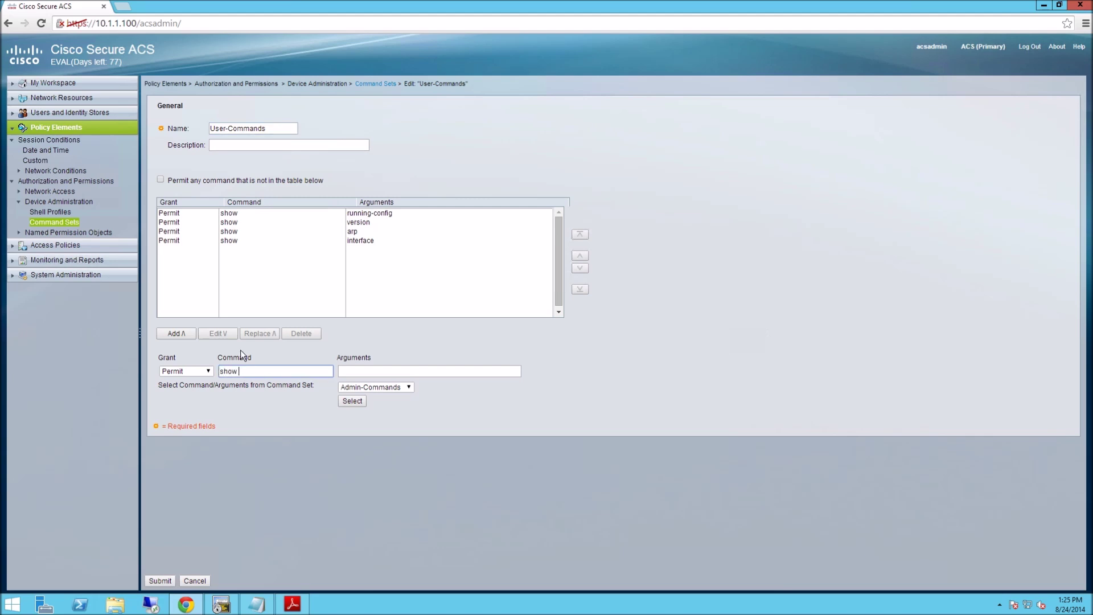
Copy the word curpriv from the ASA terminal output.
{"action": "left_click", "coordinate": [221, 603]}
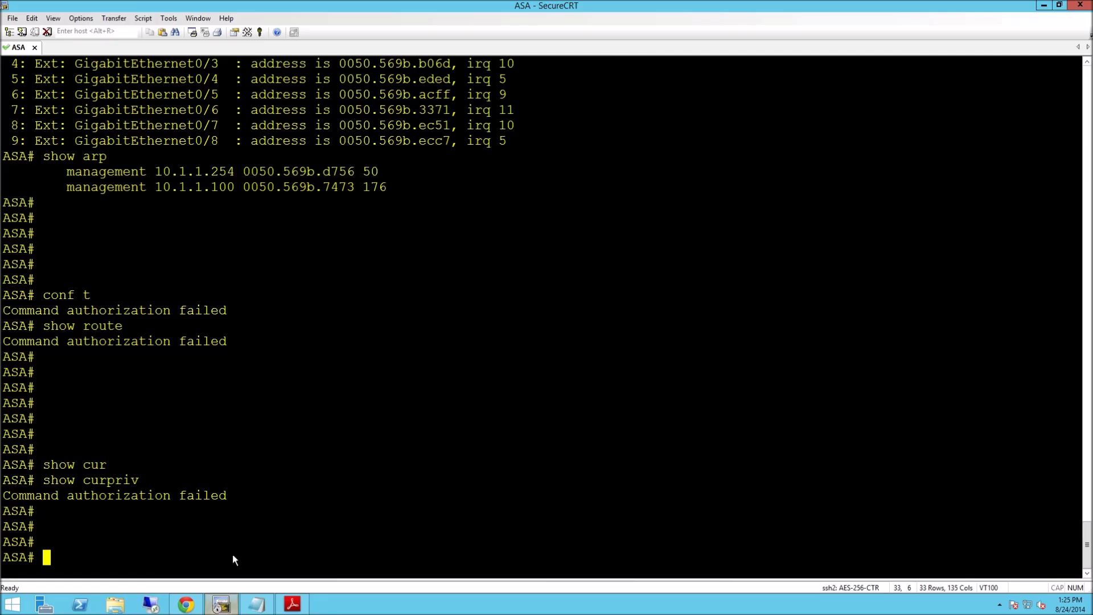
{"action": "double_click", "coordinate": [137, 481]}
{"action": "right_click", "coordinate": [136, 481]}
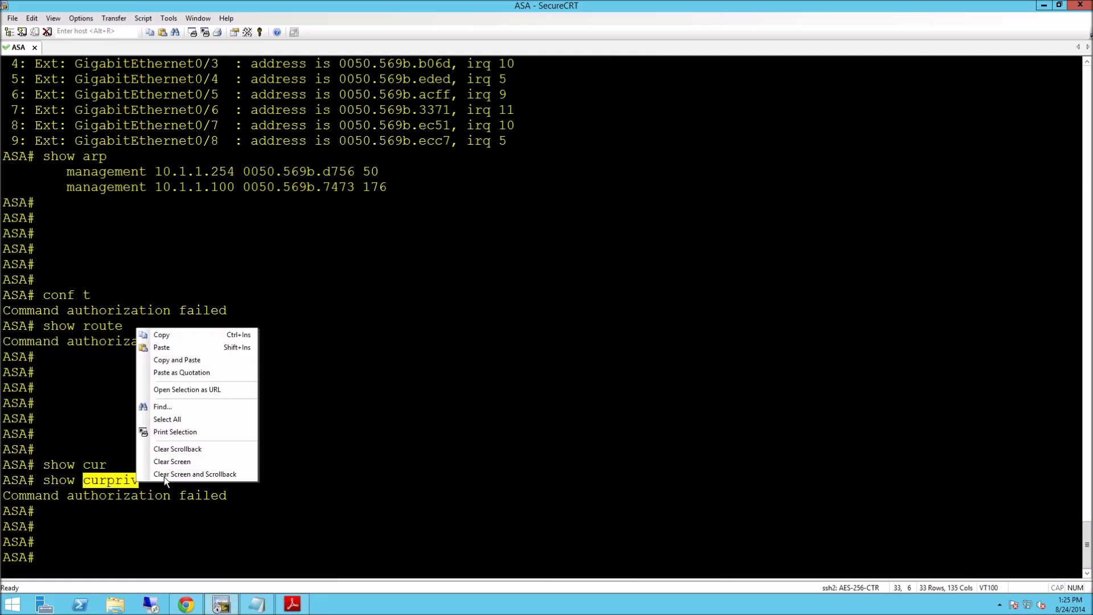
{"action": "left_click", "coordinate": [170, 335]}
Paste curpriv as the argument, add the Permit show curpriv row, and submit User-Commands.
{"action": "left_click", "coordinate": [199, 609]}
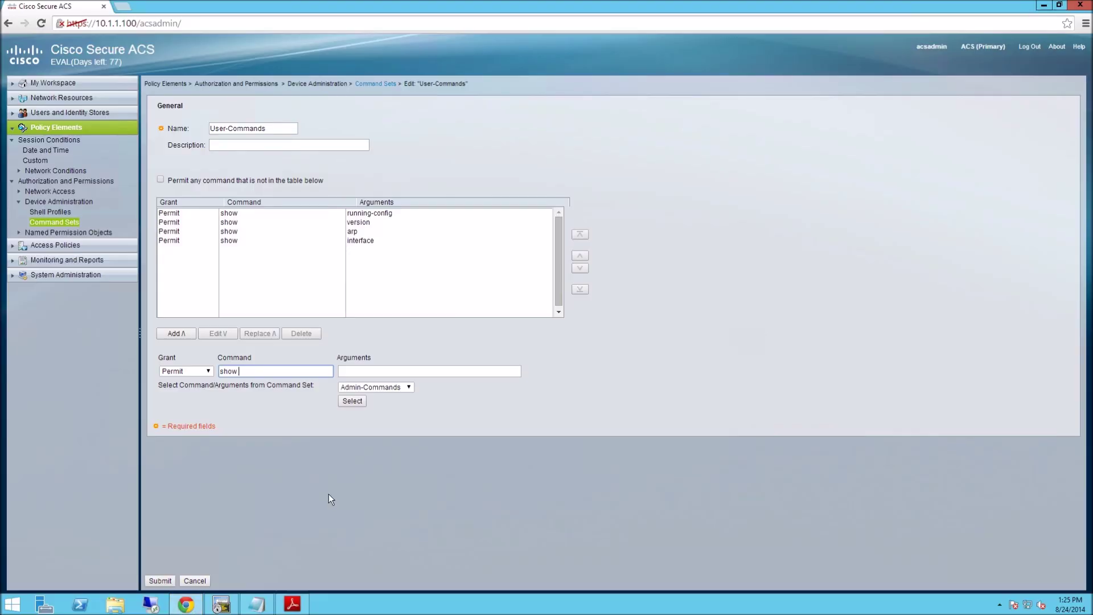
{"action": "left_click", "coordinate": [381, 370]}
{"action": "right_click", "coordinate": [379, 370]}
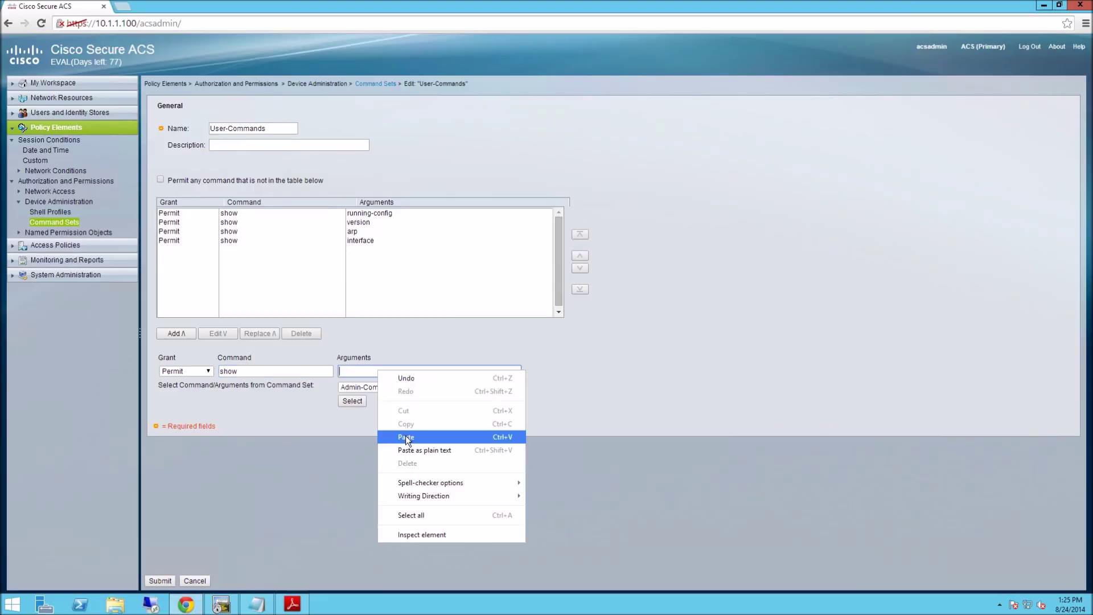
{"action": "left_click", "coordinate": [402, 435]}
{"action": "left_click", "coordinate": [181, 333]}
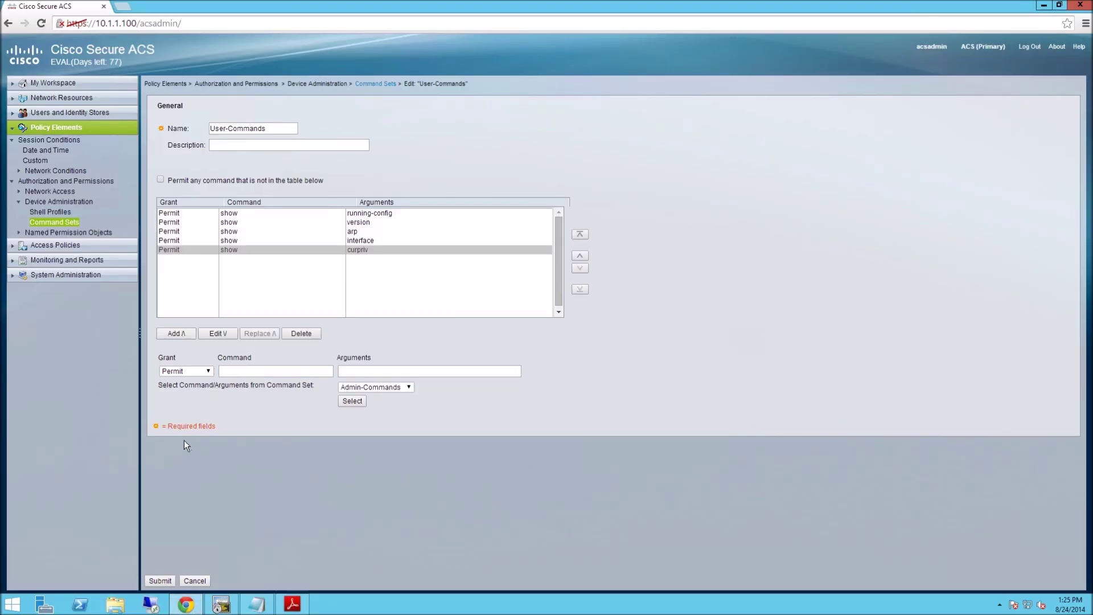
{"action": "left_click", "coordinate": [161, 582]}
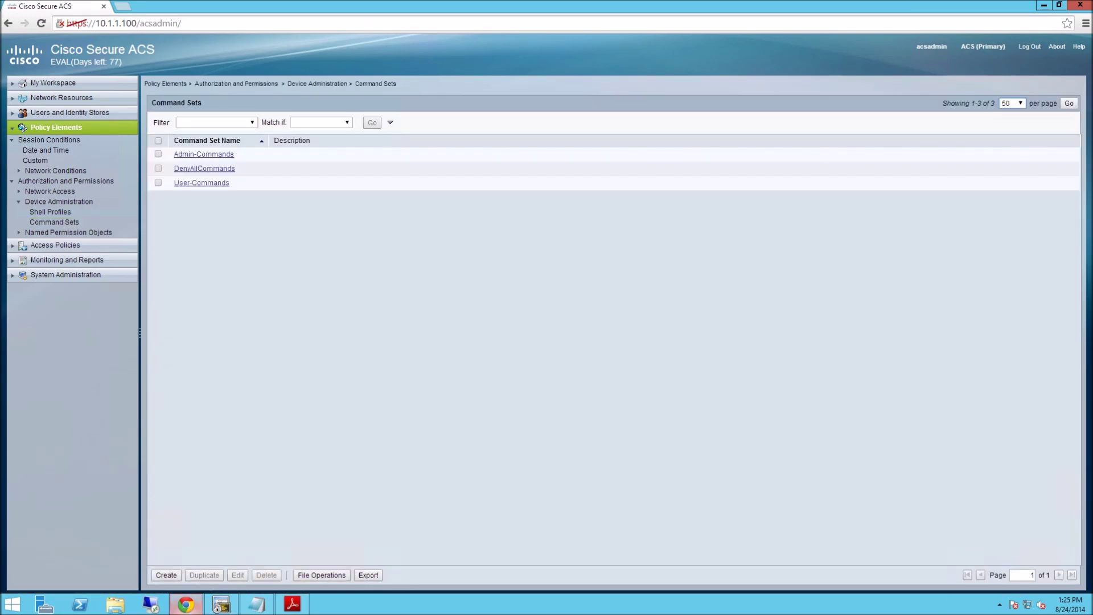
{"action": "left_click", "coordinate": [221, 604]}
{"action": "left_click", "coordinate": [219, 514]}
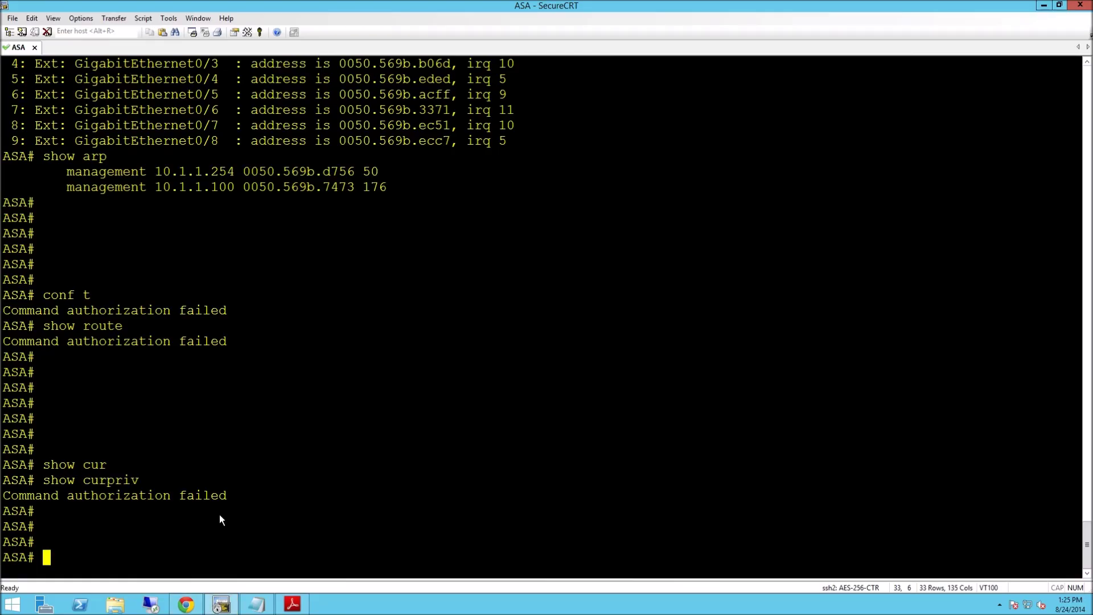
Rerun show curpriv, which now reports privilege level 2 in P_PRIV mode.
{"action": "key", "text": "Up"}
{"action": "key", "text": "Return"}
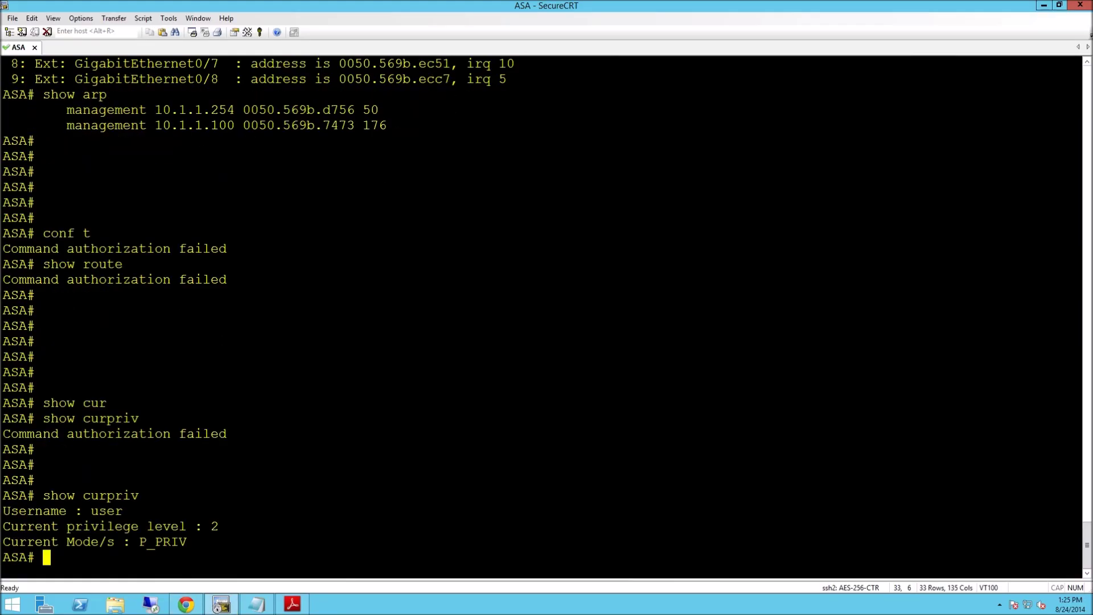
{"action": "left_click_drag", "start_coordinate": [218, 525], "coordinate": [3, 528]}
{"action": "left_click", "coordinate": [255, 486]}
Run show route and confirm it is still denied authorization.
{"action": "key", "text": "Return"}
{"action": "key", "text": "Return"}
{"action": "key", "text": "Return"}
{"action": "key", "text": "Return"}
{"action": "key", "text": "Return"}
{"action": "key", "text": "Return"}
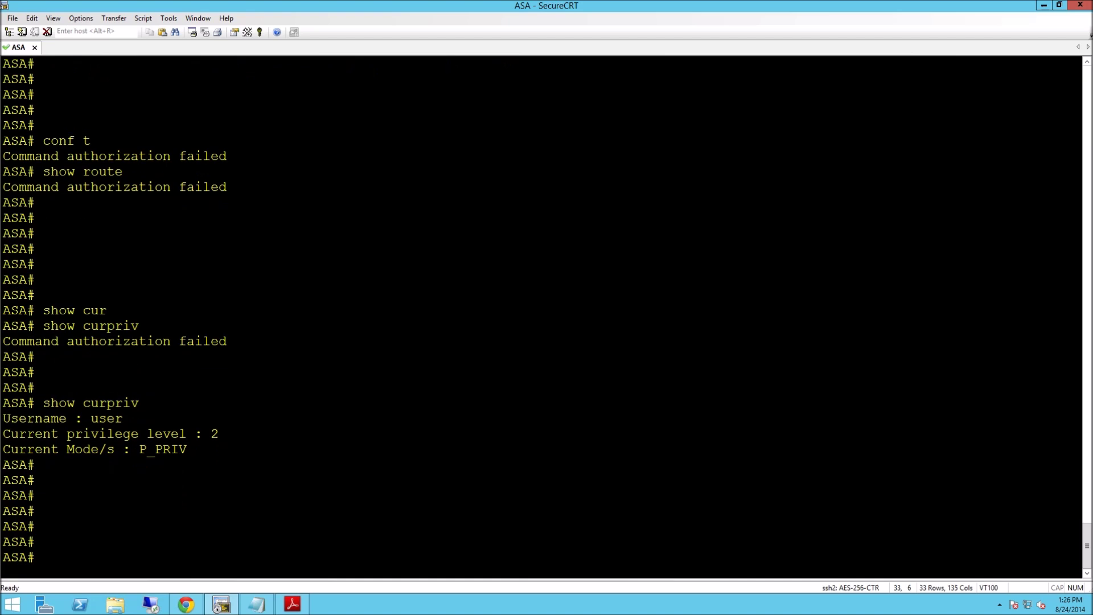
{"action": "type", "text": "show route"}
{"action": "key", "text": "Return"}
{"action": "key", "text": "Return"}
{"action": "key", "text": "Return"}
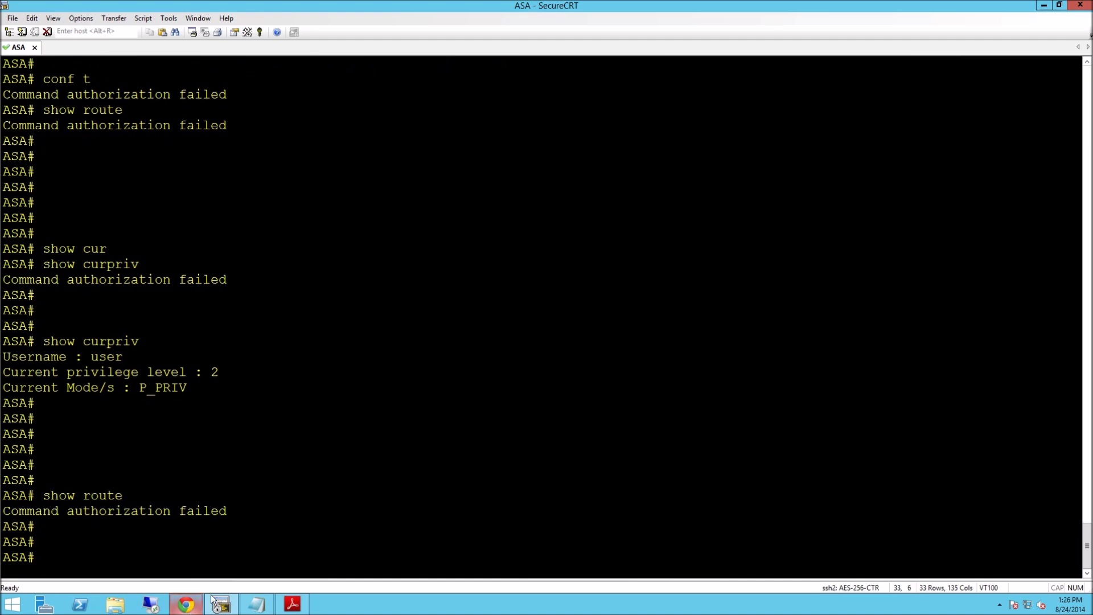
{"action": "left_click", "coordinate": [186, 607]}
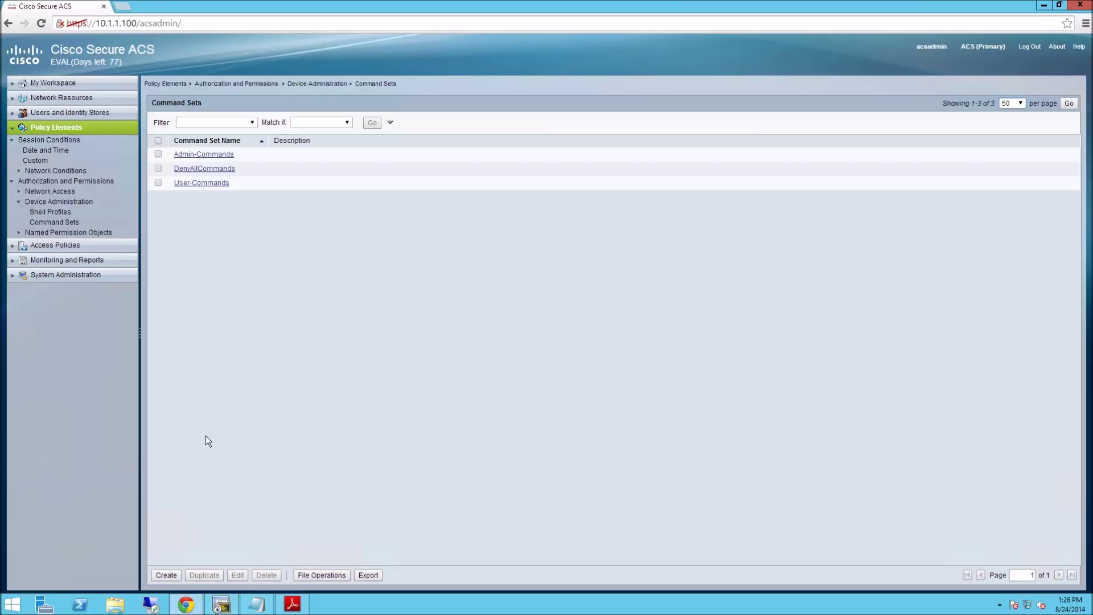
Enter command show with argument route in User-Commands and submit the set.
{"action": "left_click", "coordinate": [201, 183]}
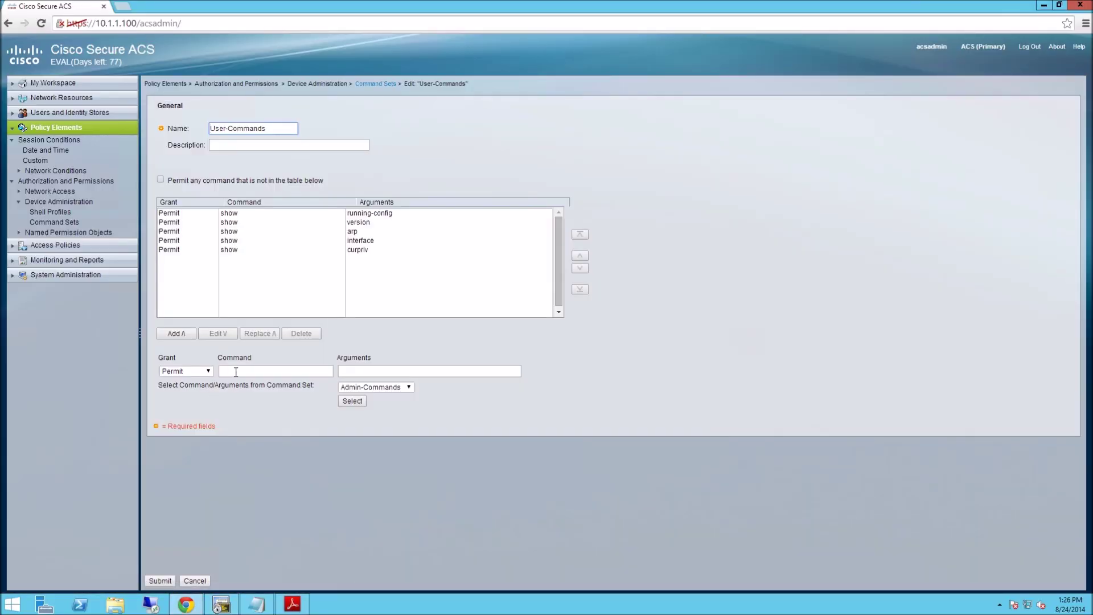
{"action": "left_click", "coordinate": [230, 369]}
{"action": "type", "text": "show"}
{"action": "key", "text": "Tab"}
{"action": "type", "text": "route"}
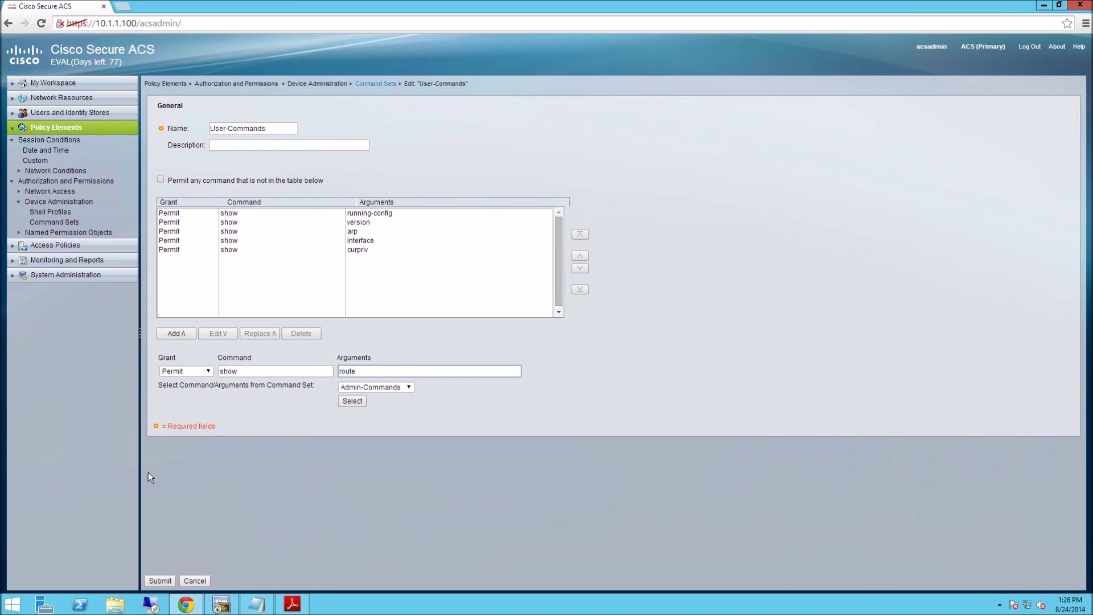
{"action": "left_click", "coordinate": [160, 581]}
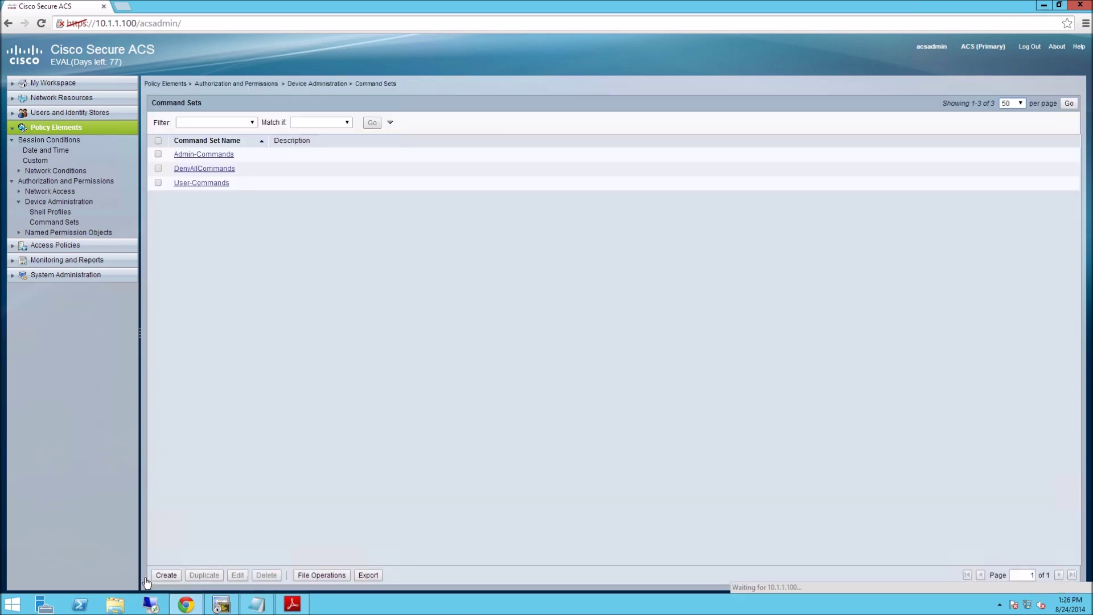
{"action": "left_click", "coordinate": [221, 606]}
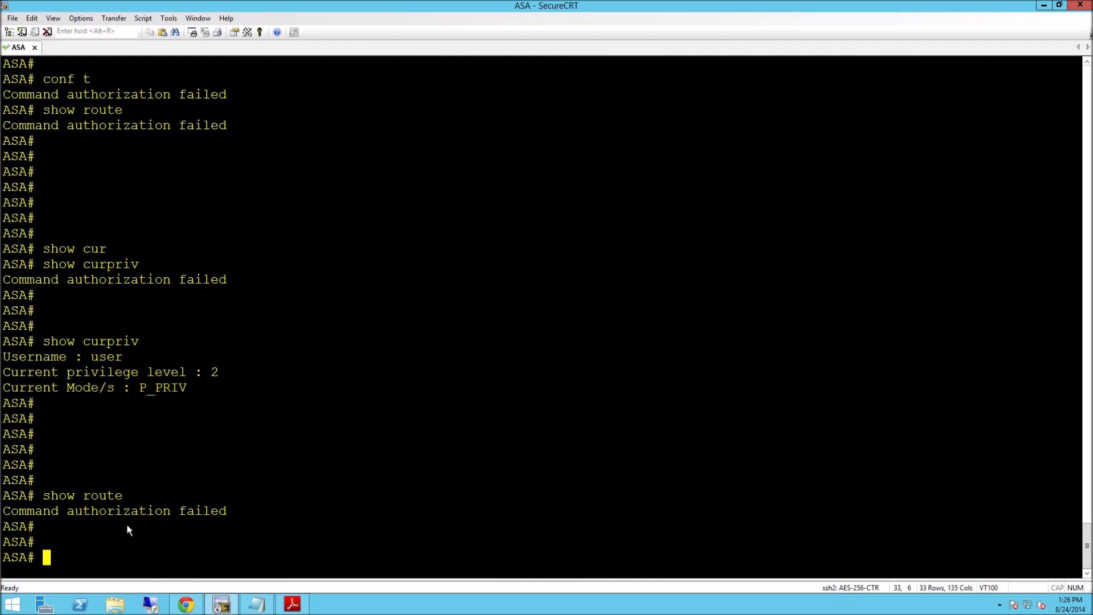
Rerun show route twice on the ASA to test its authorization.
{"action": "key", "text": "Up"}
{"action": "key", "text": "Return"}
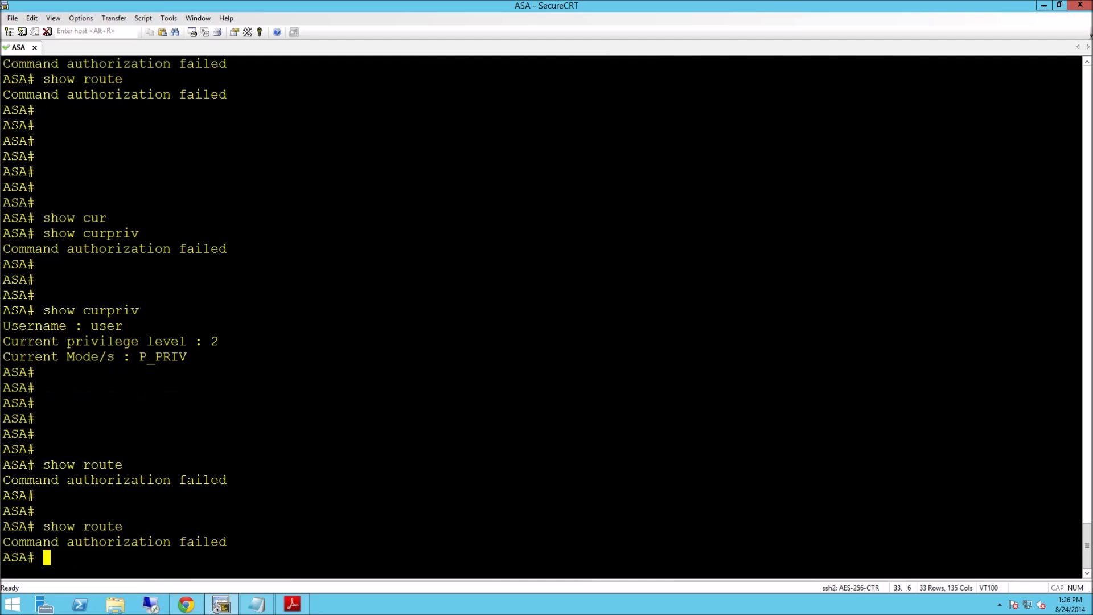
{"action": "key", "text": "Up"}
{"action": "key", "text": "Return"}
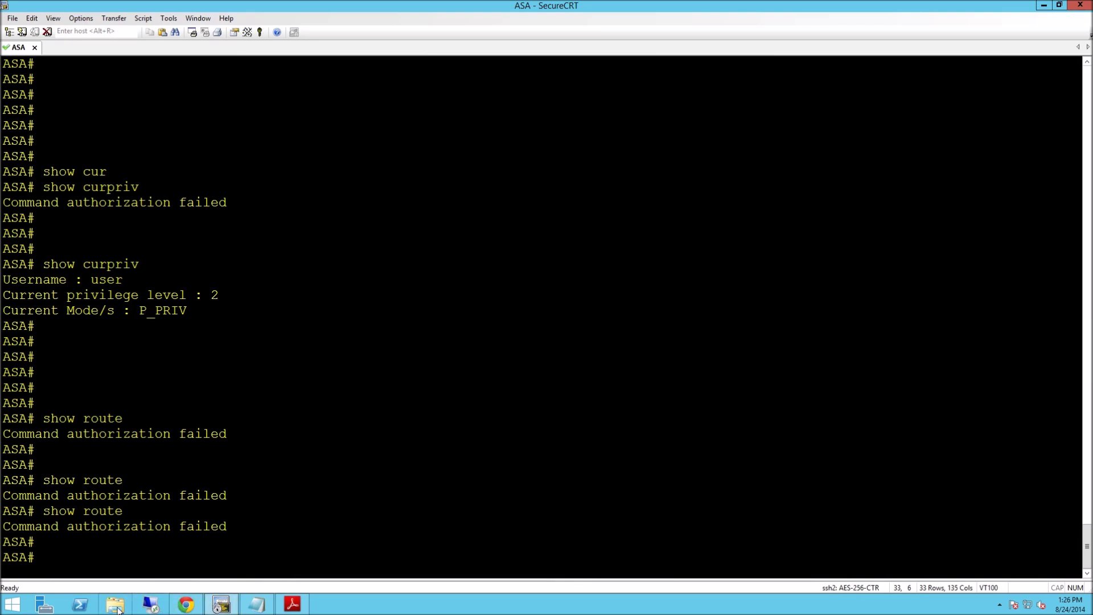
Re-enter argument route, add the Permit show route entry, and submit User-Commands.
{"action": "left_click", "coordinate": [193, 609]}
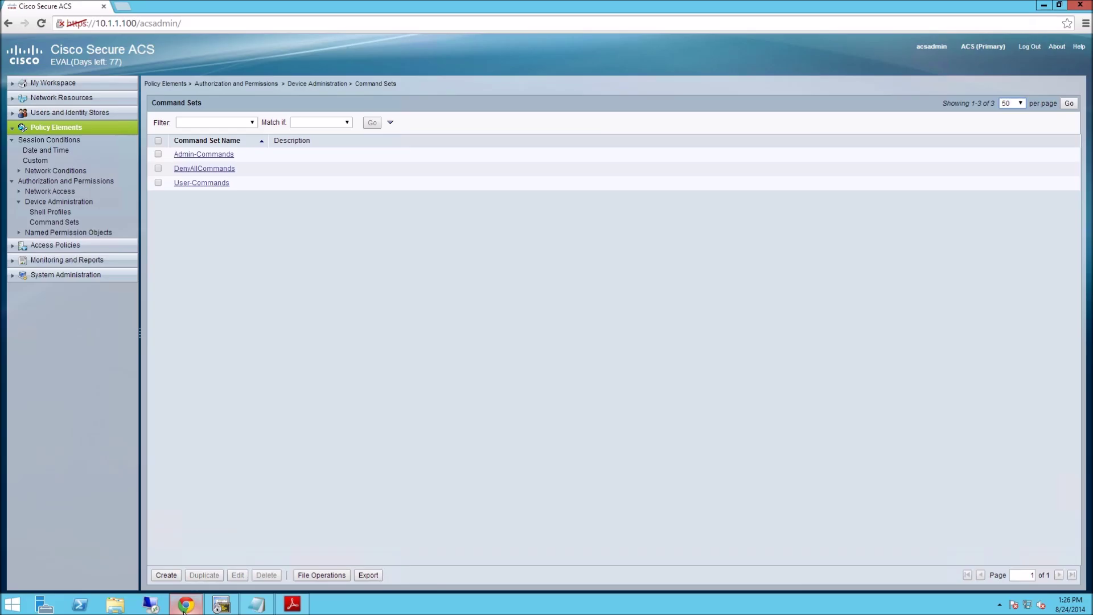
{"action": "left_click", "coordinate": [205, 183]}
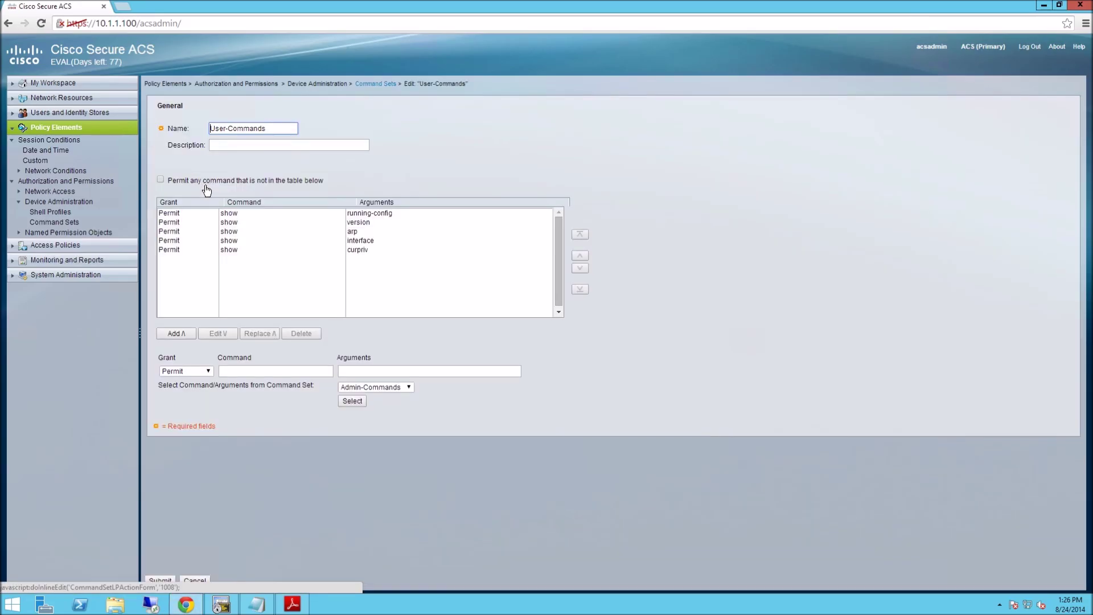
{"action": "left_click", "coordinate": [235, 373]}
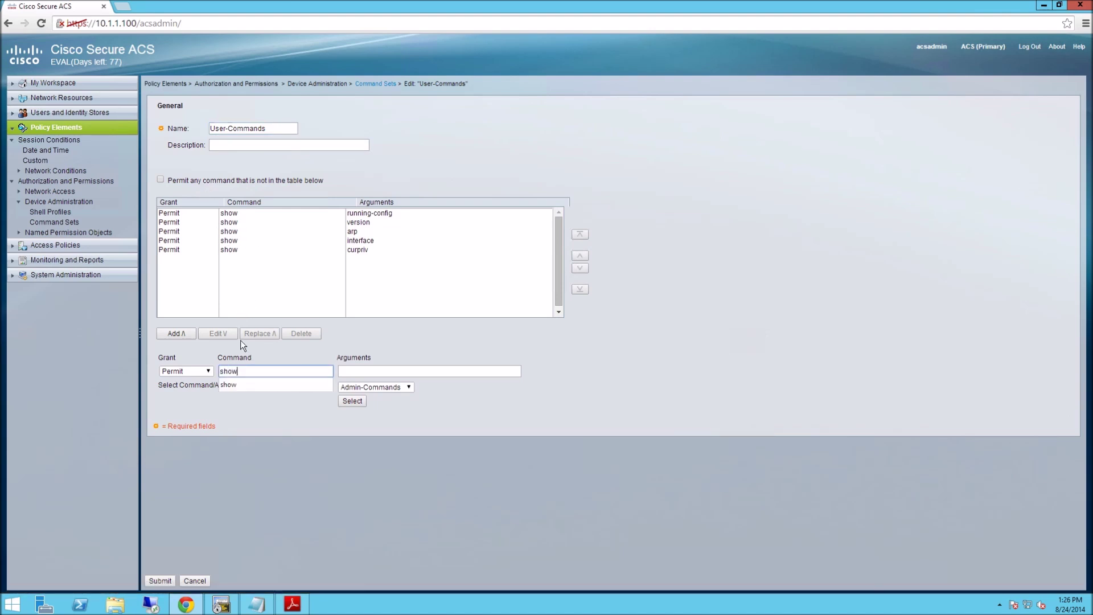
{"action": "key", "text": "Tab"}
{"action": "type", "text": "route"}
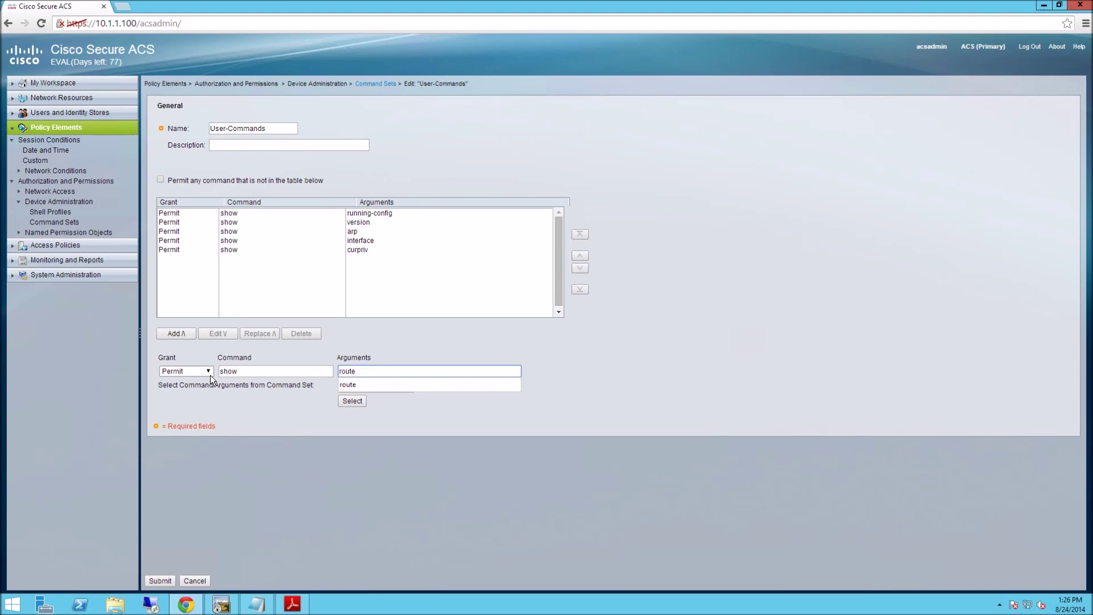
{"action": "left_click", "coordinate": [179, 332]}
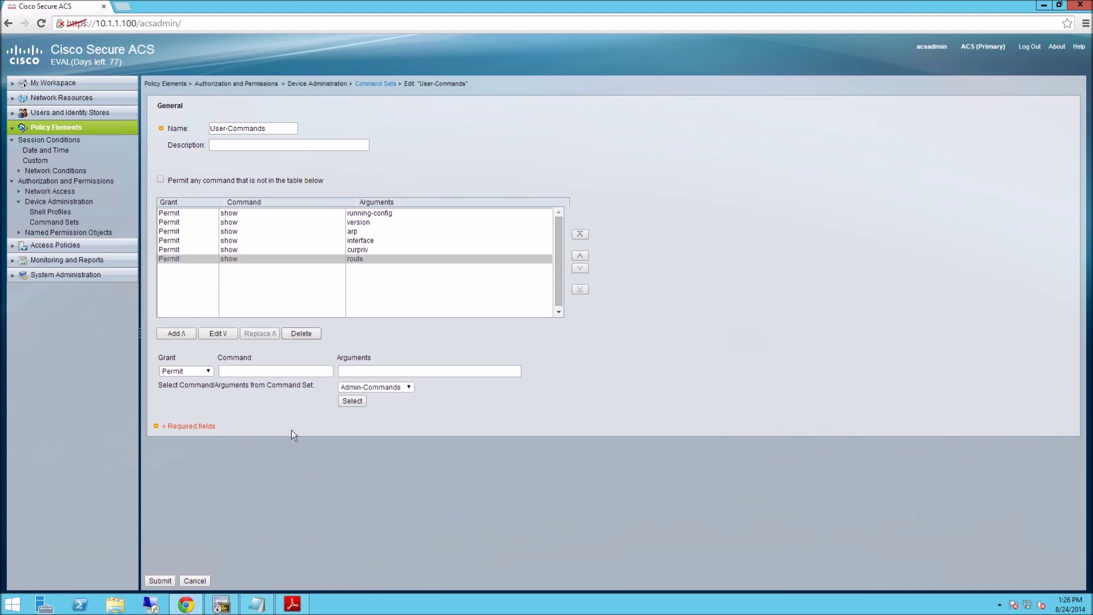
{"action": "left_click", "coordinate": [160, 581]}
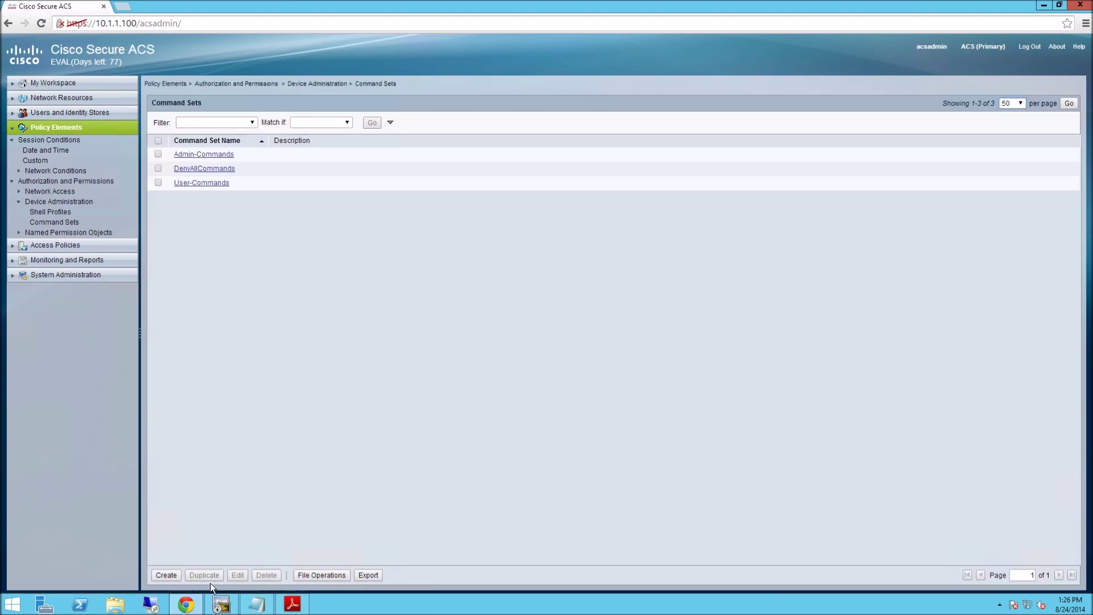
{"action": "left_click", "coordinate": [220, 603]}
Run show route, which now returns the routing table, then try exit and see it refused.
{"action": "key", "text": "Up"}
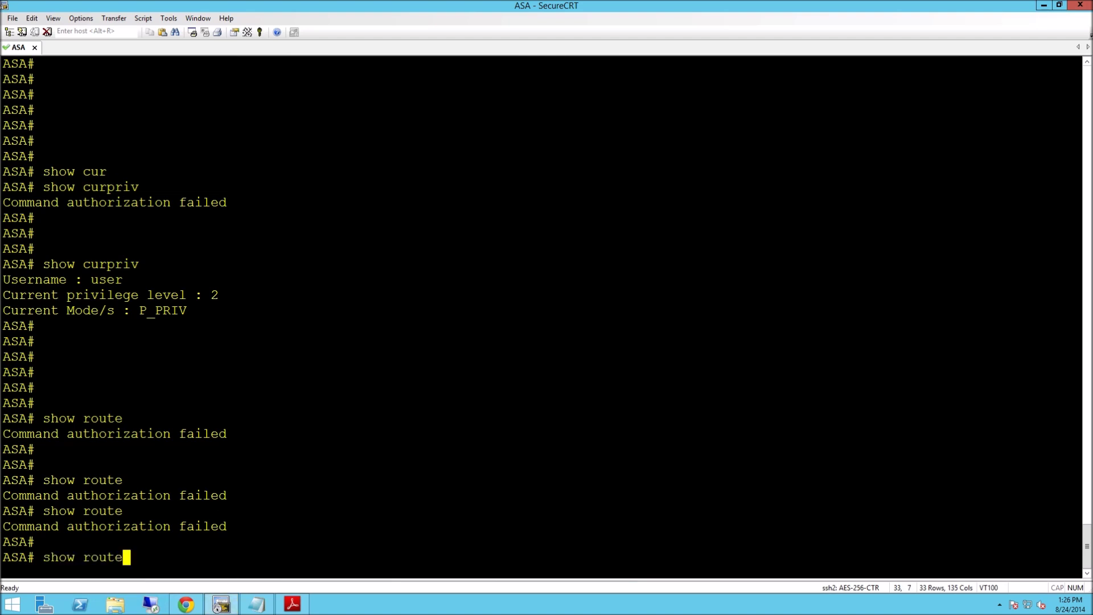
{"action": "key", "text": "Return"}
{"action": "key", "text": "Return"}
{"action": "key", "text": "Return"}
{"action": "key", "text": "Return"}
{"action": "key", "text": "Return"}
{"action": "key", "text": "Return"}
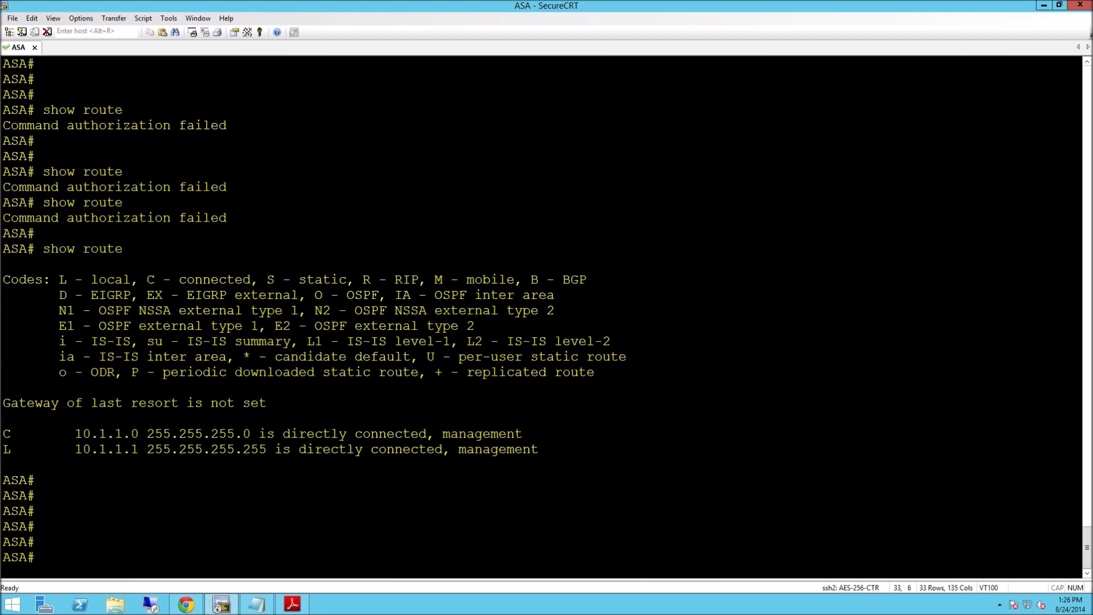
{"action": "type", "text": "exit"}
{"action": "key", "text": "Return"}
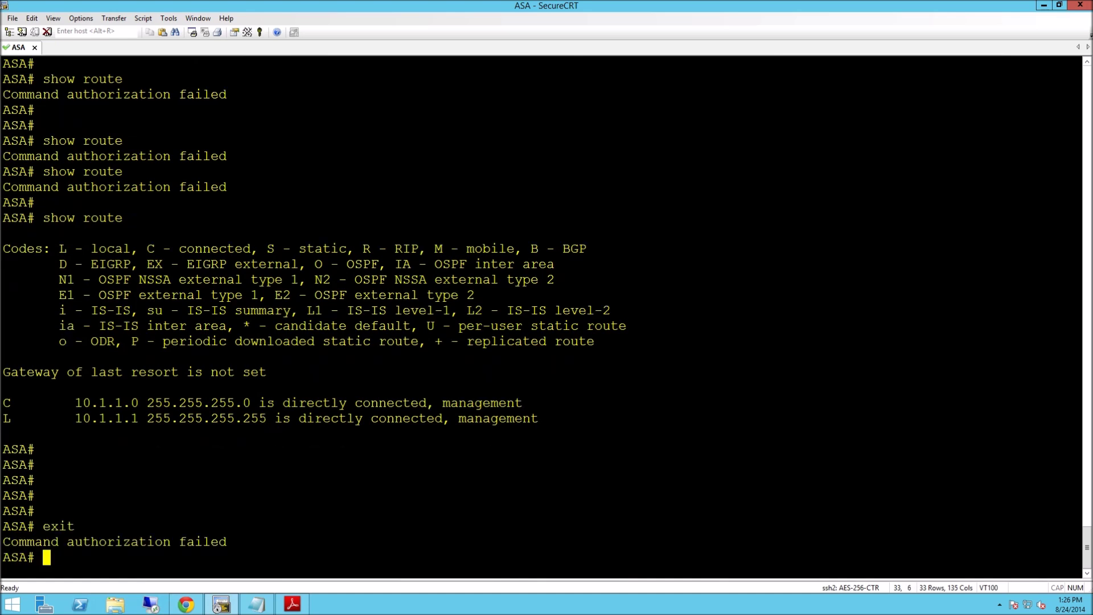
{"action": "left_click_drag", "start_coordinate": [36, 526], "coordinate": [79, 525]}
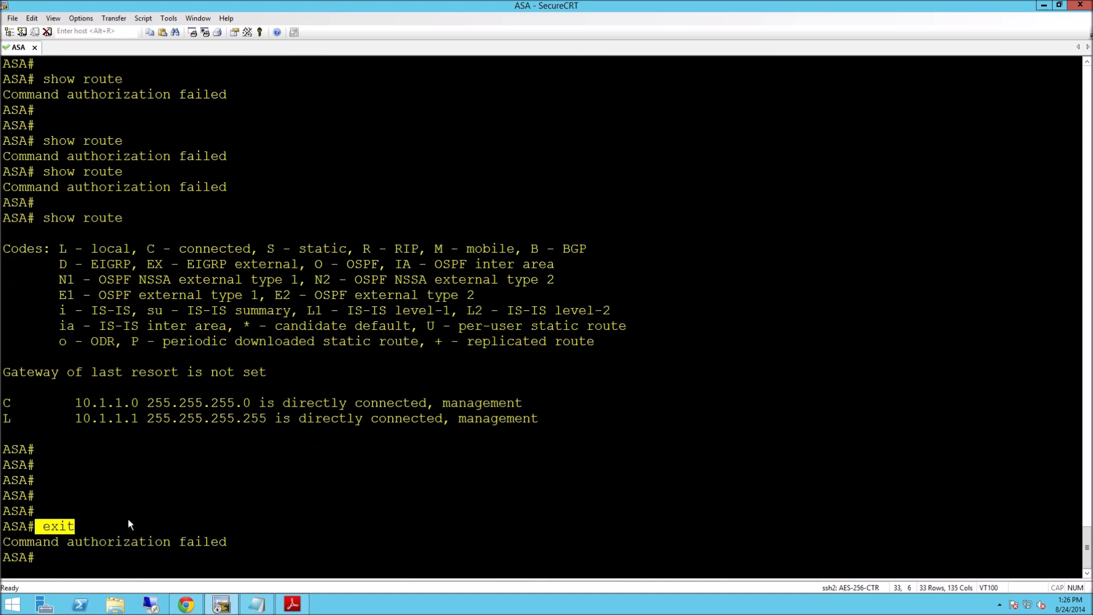
Add exit as a permitted command in the User-Commands set.
{"action": "left_click", "coordinate": [185, 605]}
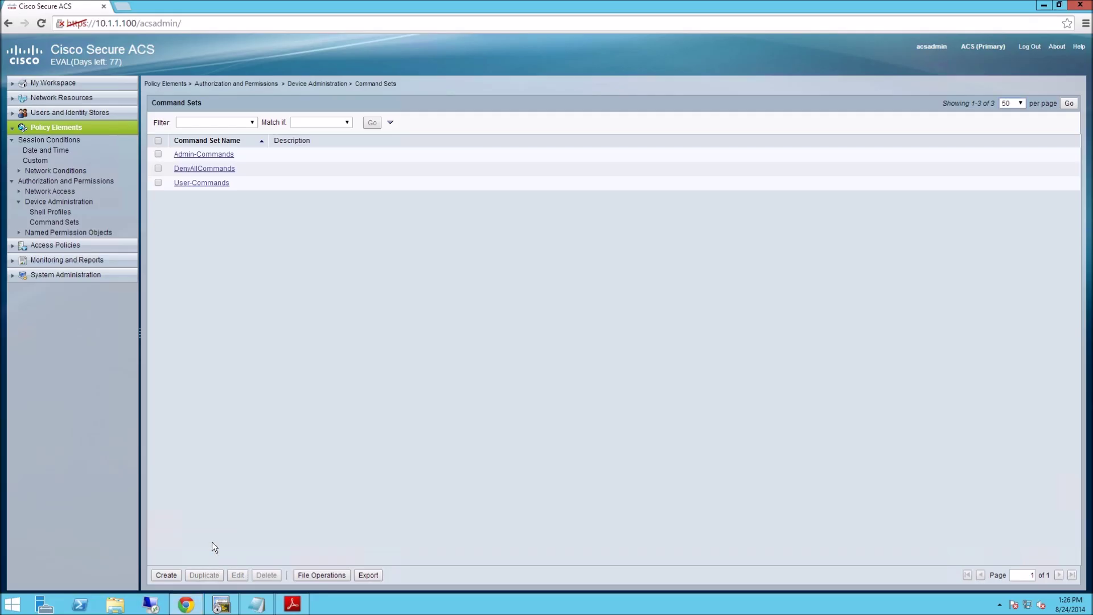
{"action": "left_click", "coordinate": [195, 182]}
{"action": "left_click", "coordinate": [246, 370]}
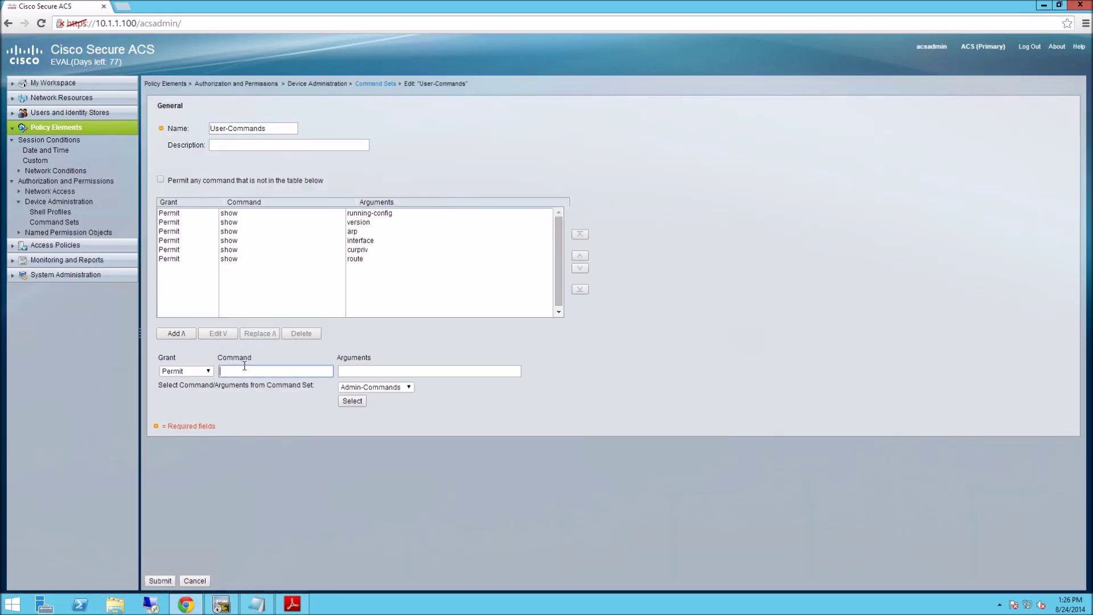
{"action": "type", "text": "exit"}
{"action": "left_click", "coordinate": [175, 328]}
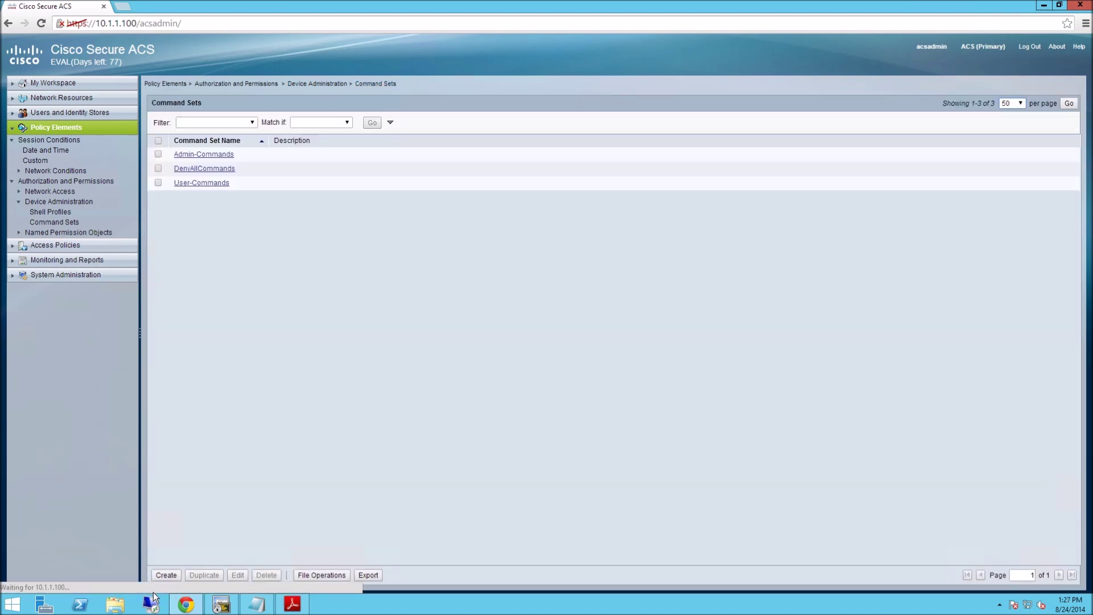
Run exit on the ASA to end the user's session.
{"action": "left_click", "coordinate": [221, 604]}
{"action": "type", "text": "exit"}
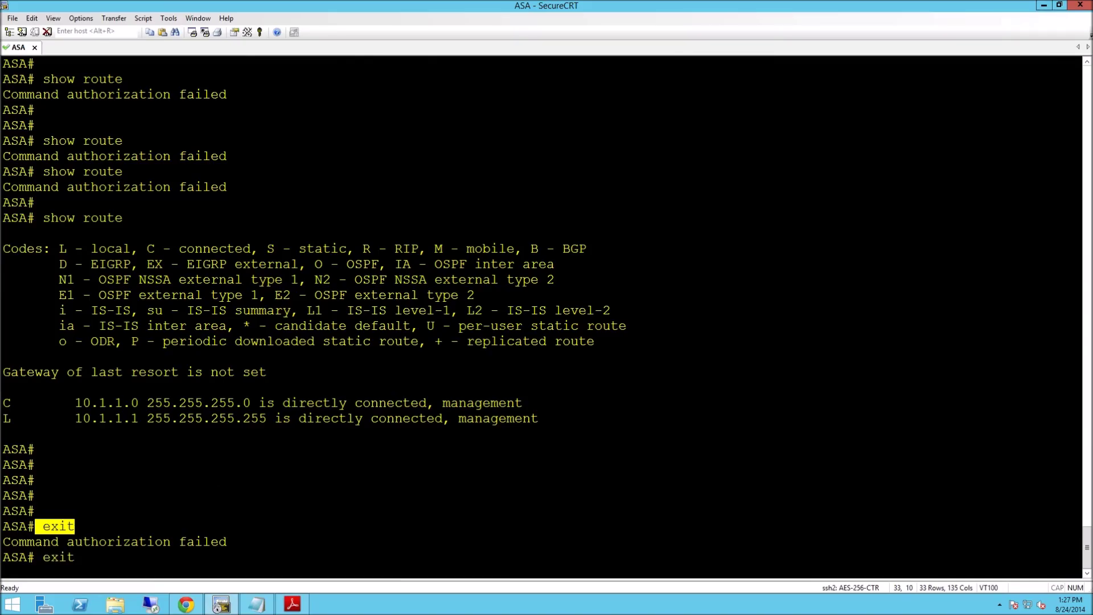
{"action": "key", "text": "Return"}
Reconnect the SSH session and log in to the ASA as admin with the account password.
{"action": "key", "text": "Return"}
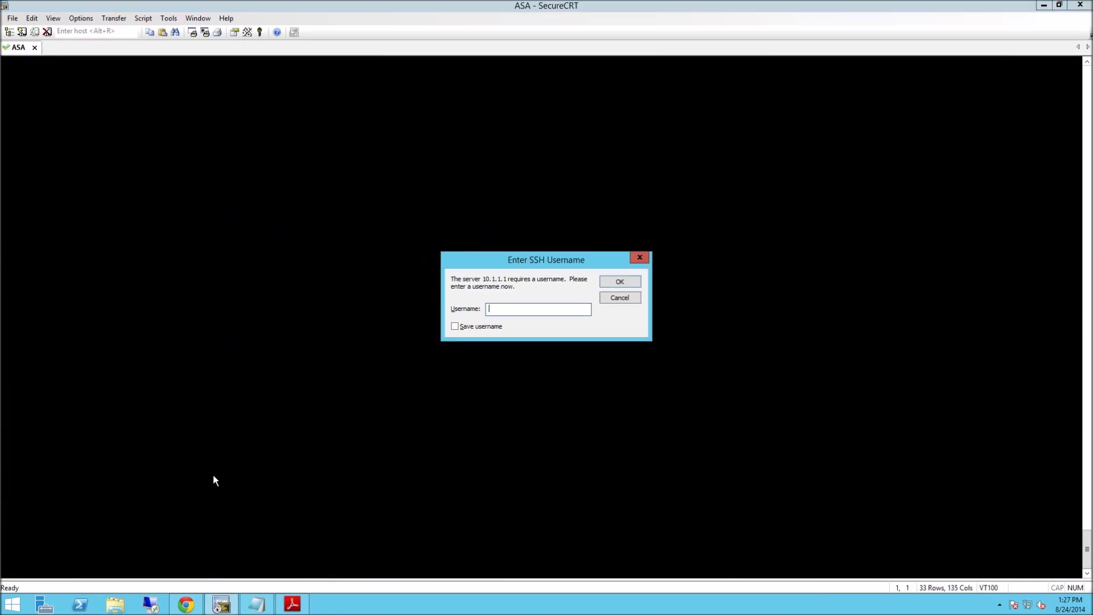
{"action": "type", "text": "admin"}
{"action": "key", "text": "Return"}
{"action": "type", "text": "******"}
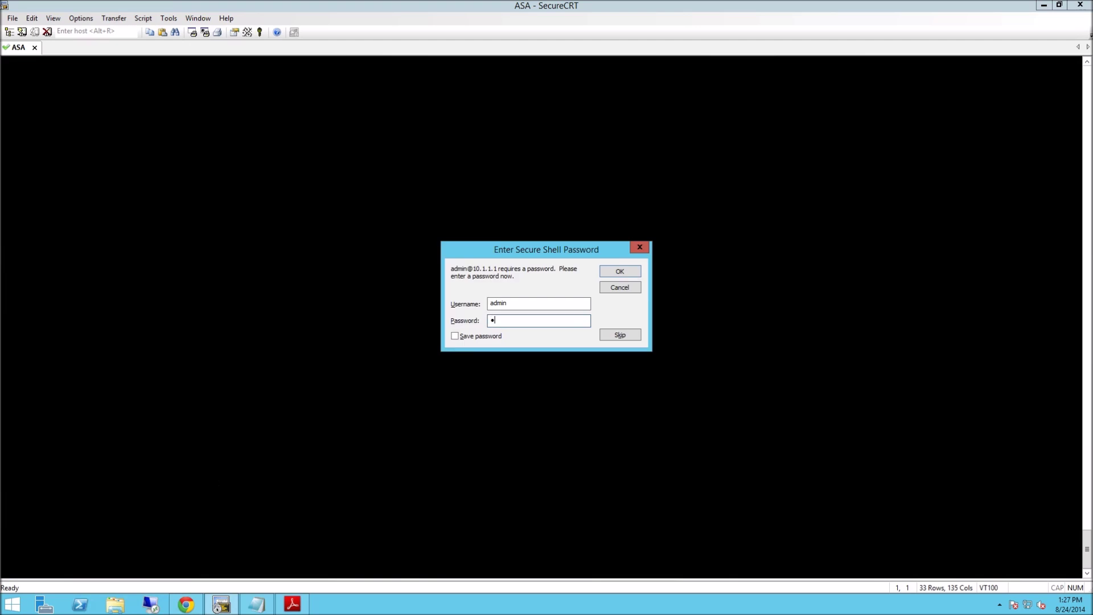
{"action": "type", "text": "**"}
Enter conf t and router eig 1, exit twice, then open the ACS-AAA.pdf reference.
{"action": "key", "text": "Return"}
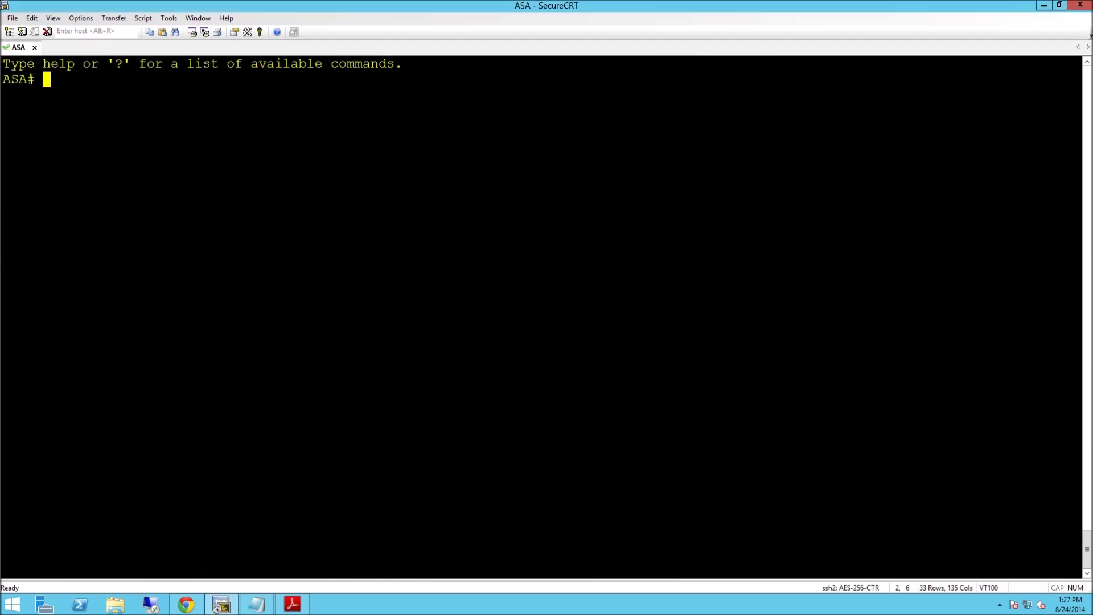
{"action": "type", "text": "conf t"}
{"action": "key", "text": "Return"}
{"action": "type", "text": "route"}
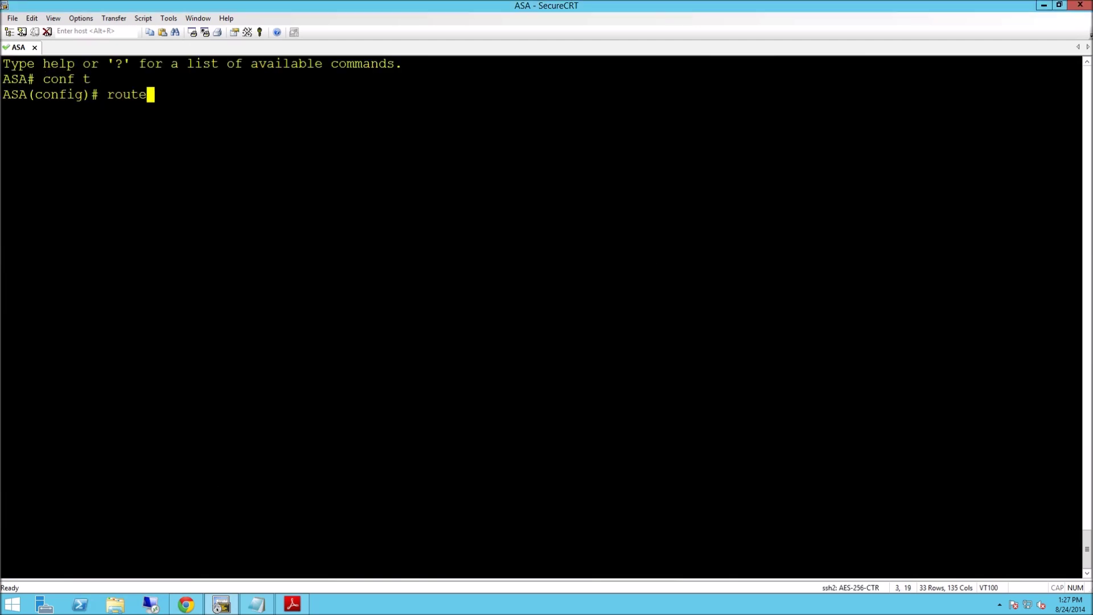
{"action": "type", "text": "r eig 1"}
{"action": "key", "text": "Return"}
{"action": "type", "text": "exit"}
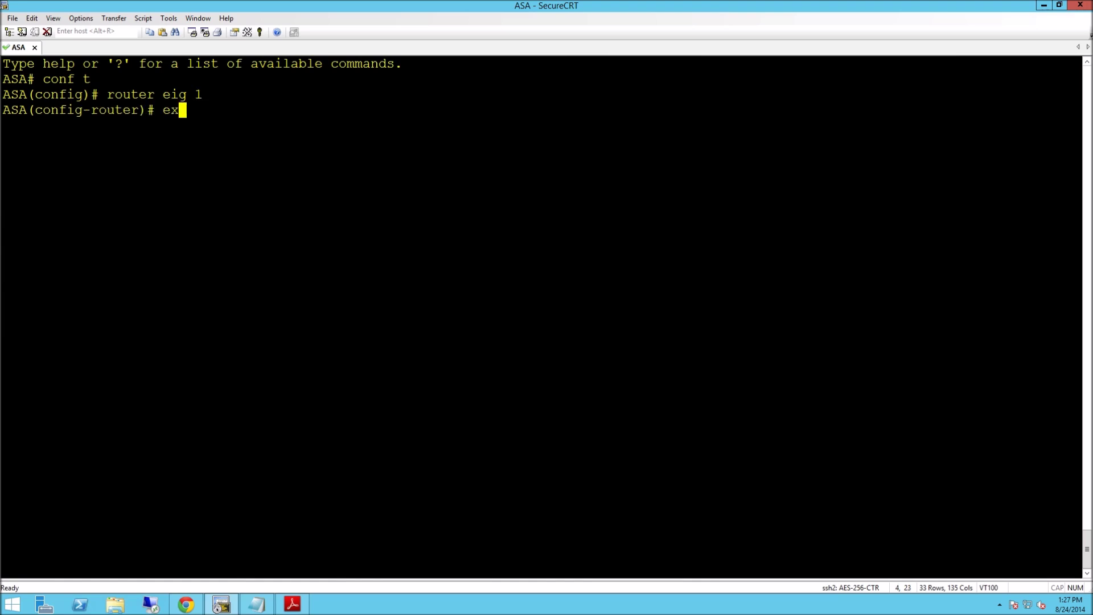
{"action": "key", "text": "Return"}
{"action": "type", "text": "exit"}
{"action": "key", "text": "Return"}
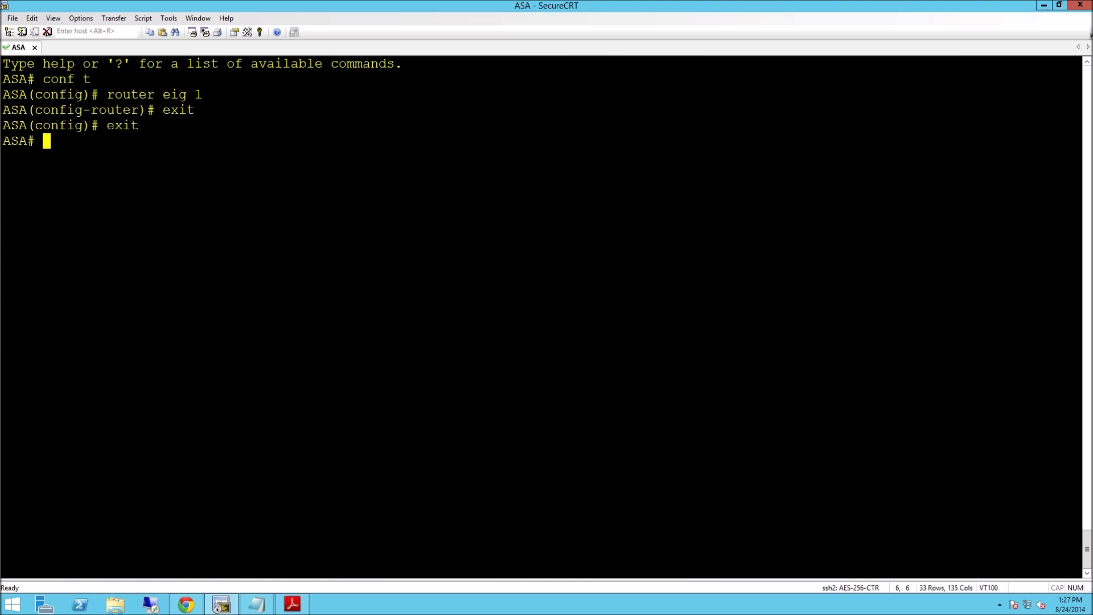
{"action": "left_click", "coordinate": [292, 603]}
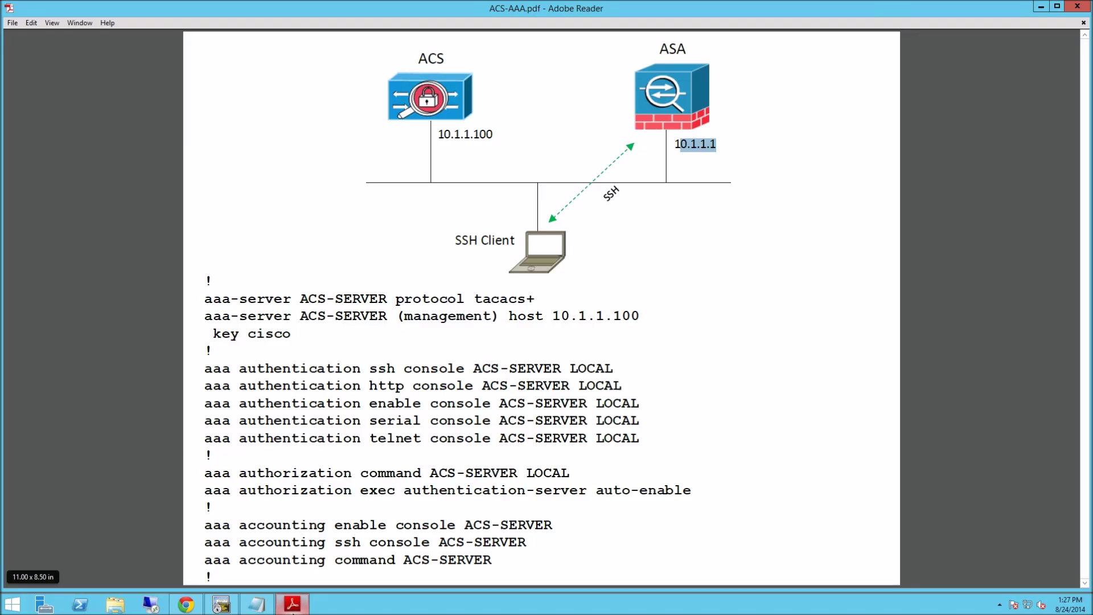